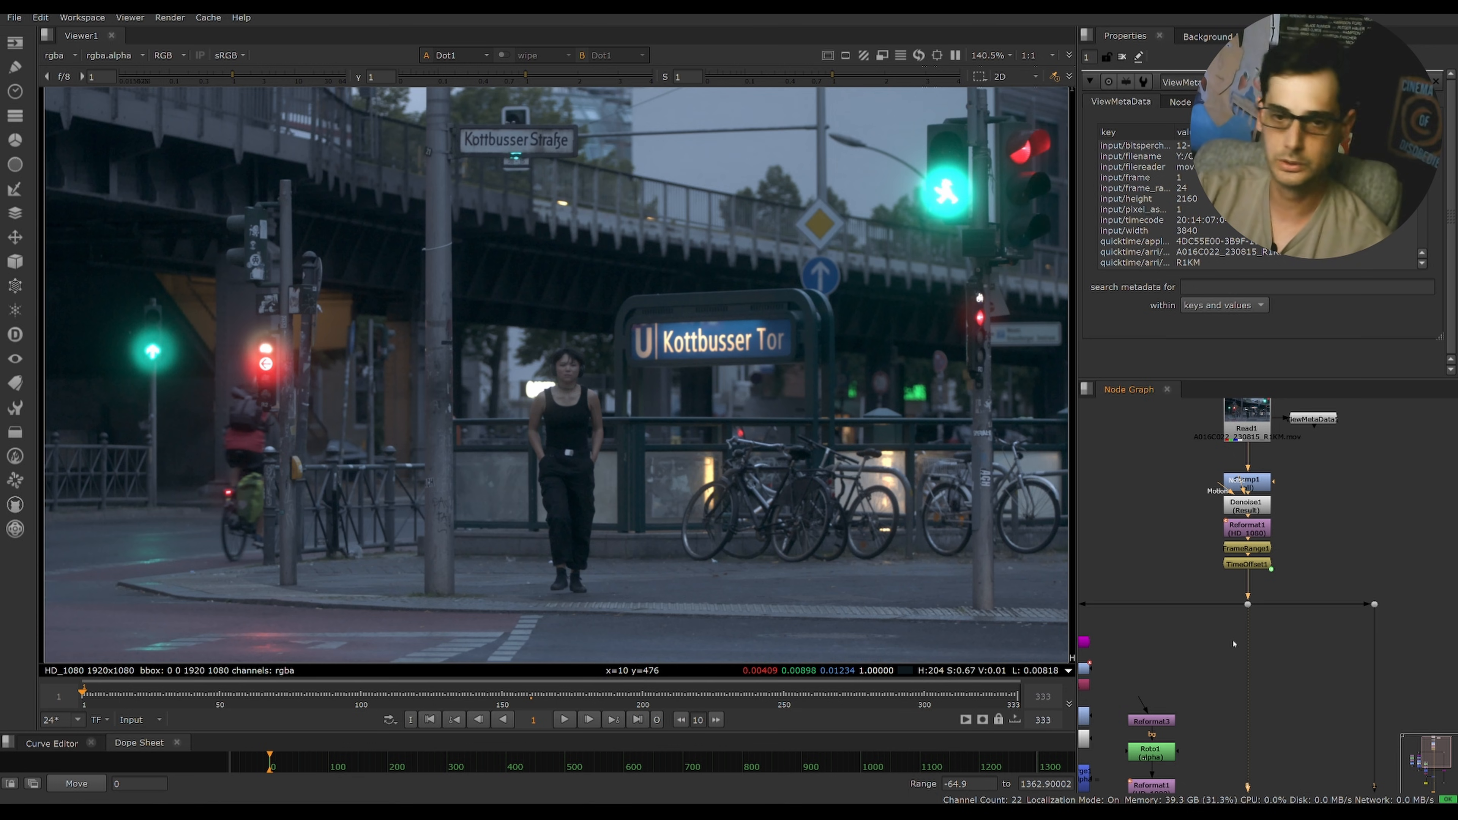
# - Inspect the Read1 plate and its ViewMetaData1 node, highlighting the bits-per-channel entry in the metadata list
pyautogui.scroll(-2, 1233, 643)
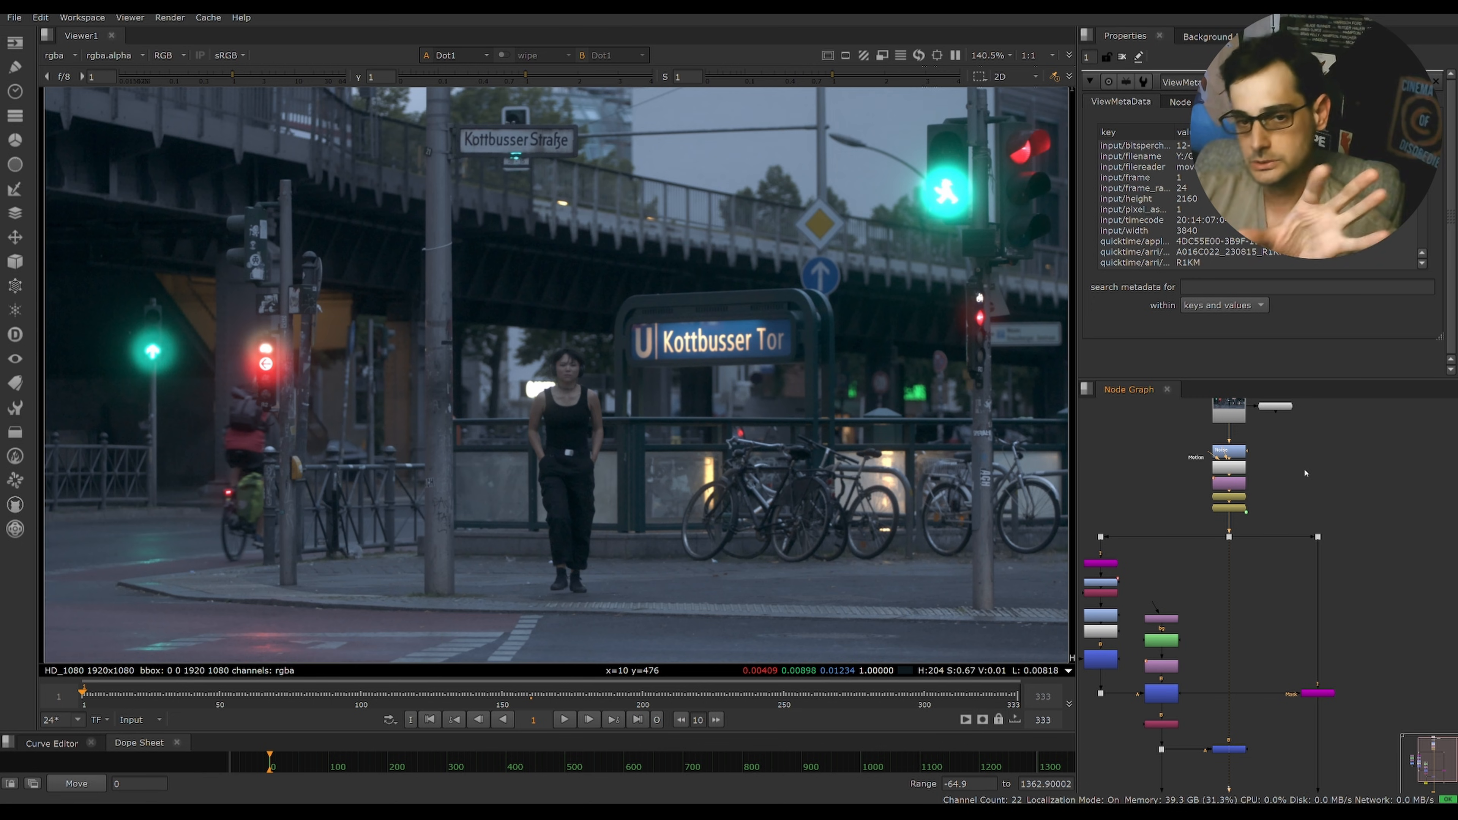
pyautogui.scroll(8, 1186, 516)
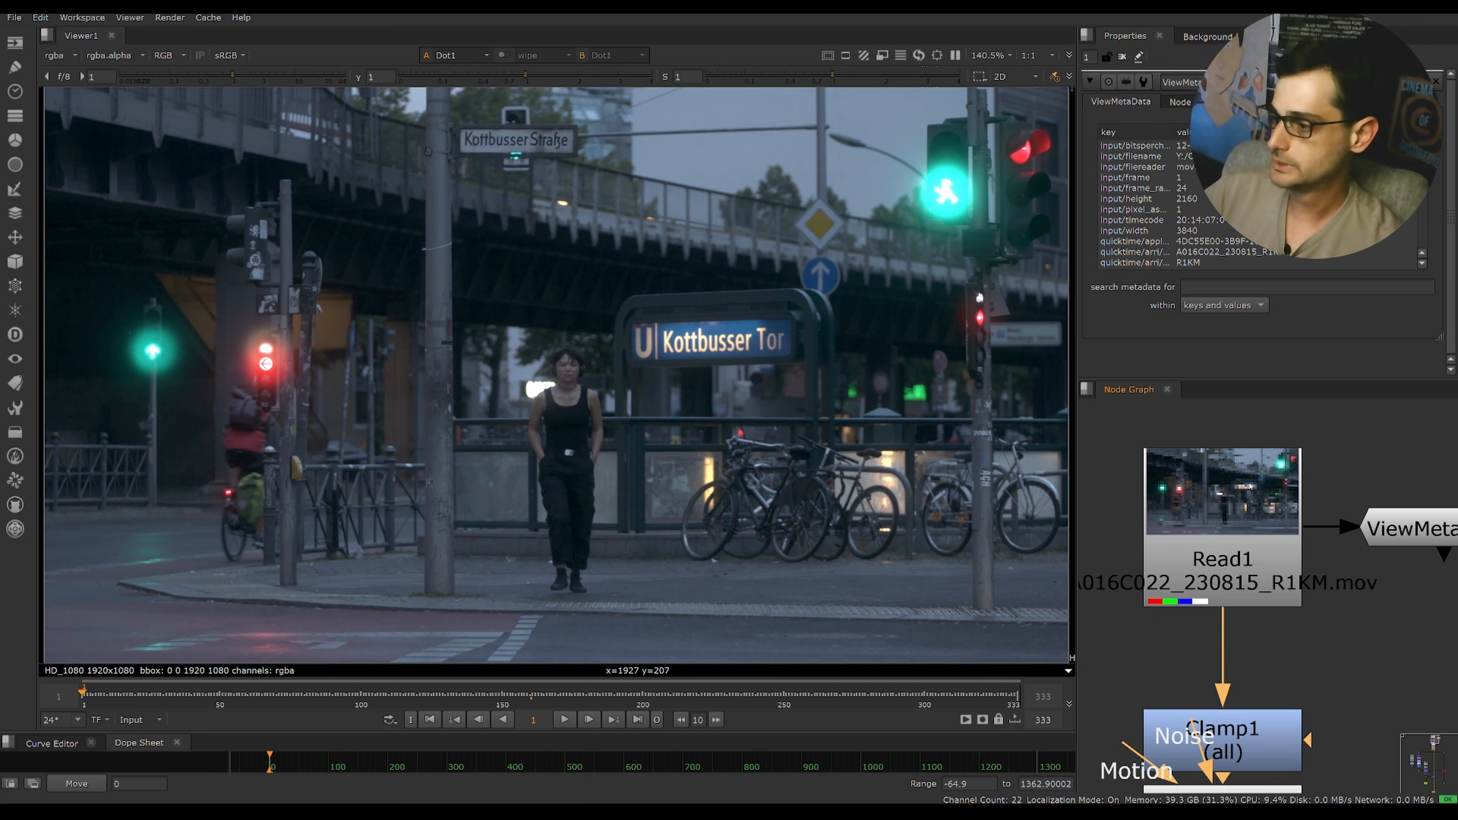
pyautogui.click(1185, 516)
pyautogui.scroll(-3, 1188, 520)
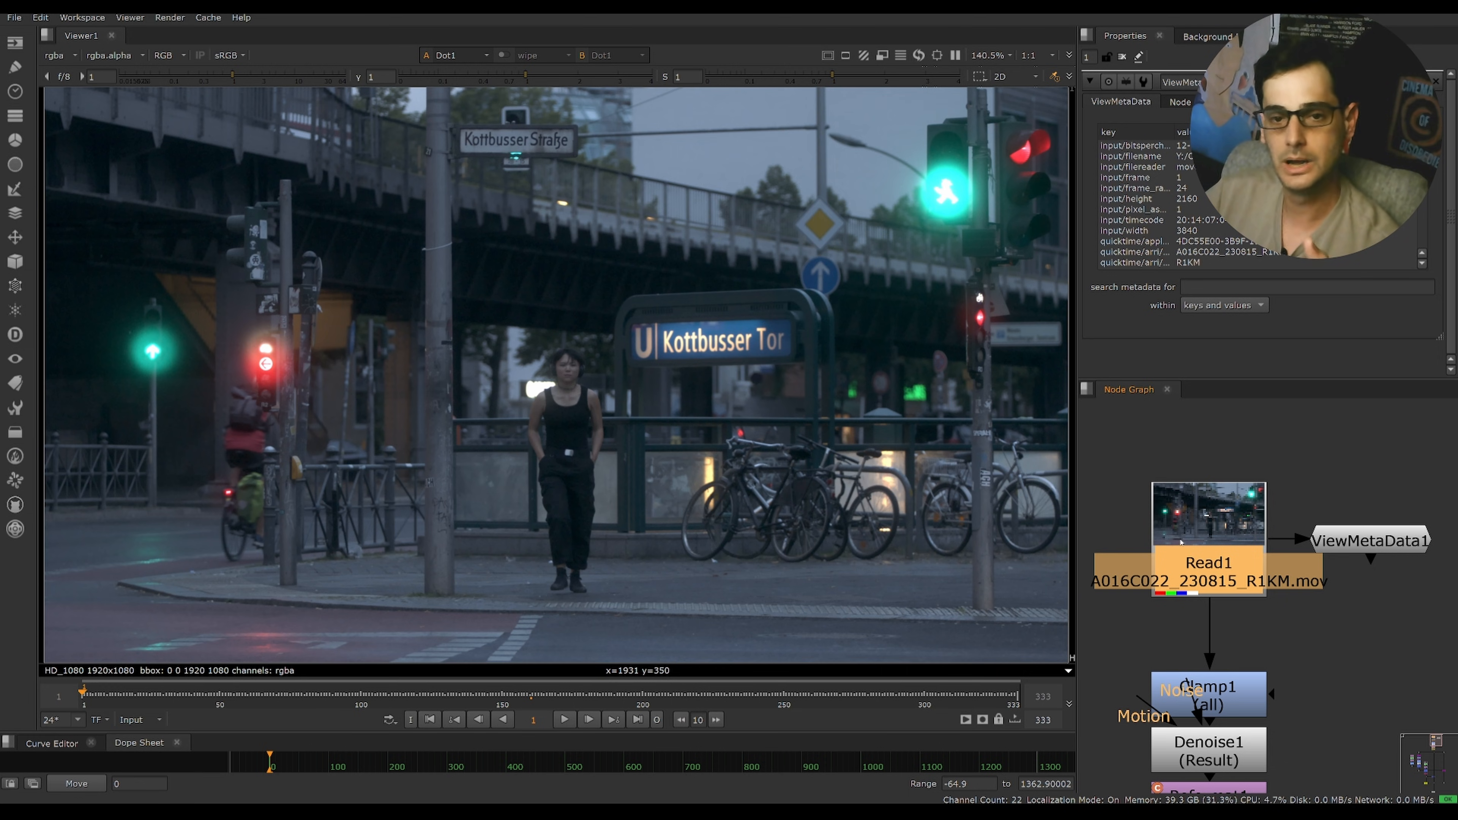
pyautogui.moveTo(1205, 540); pyautogui.dragTo(1158, 539, button='middle')
pyautogui.click(1329, 542)
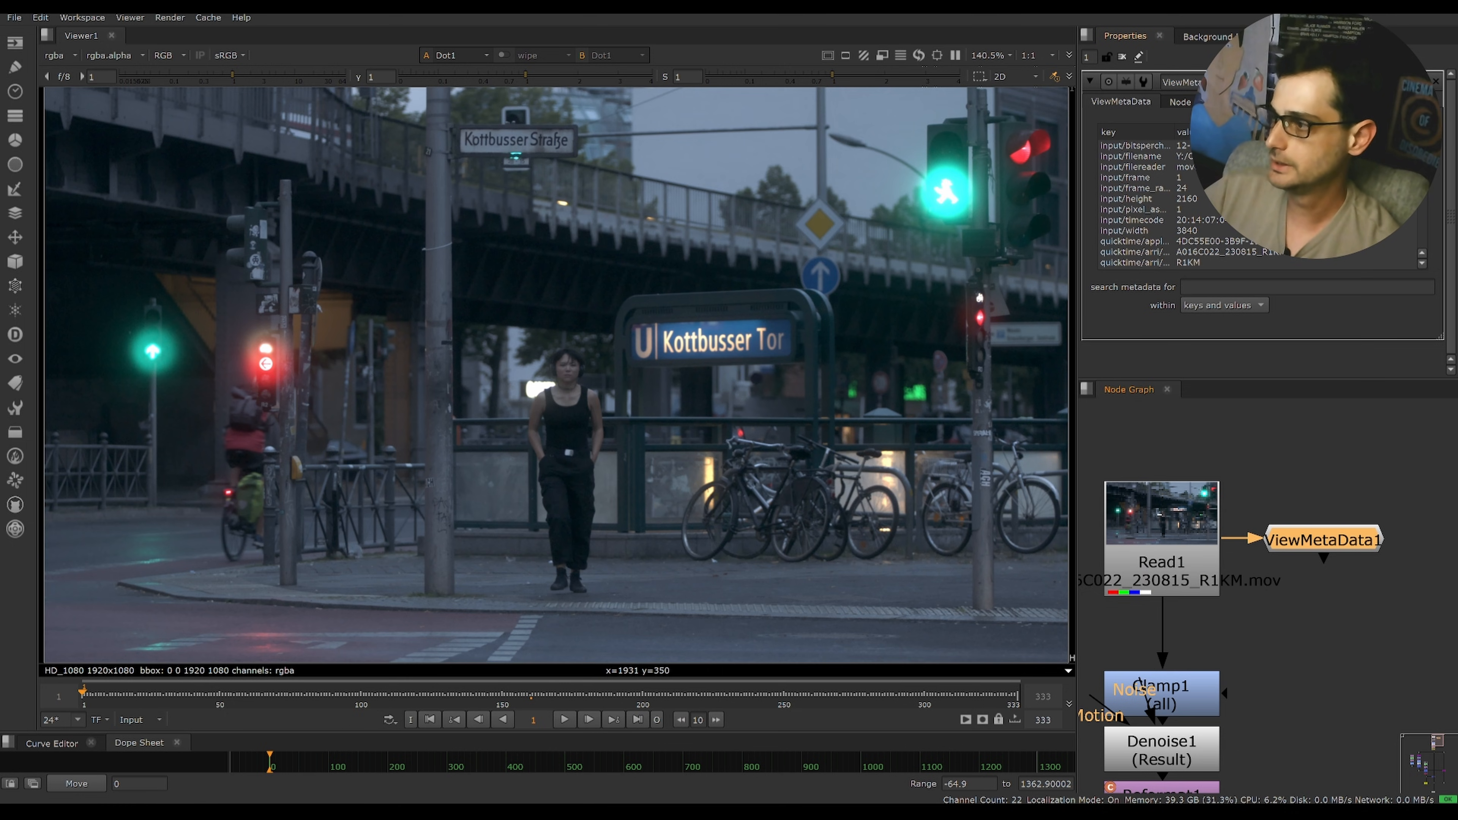
pyautogui.click(1181, 147)
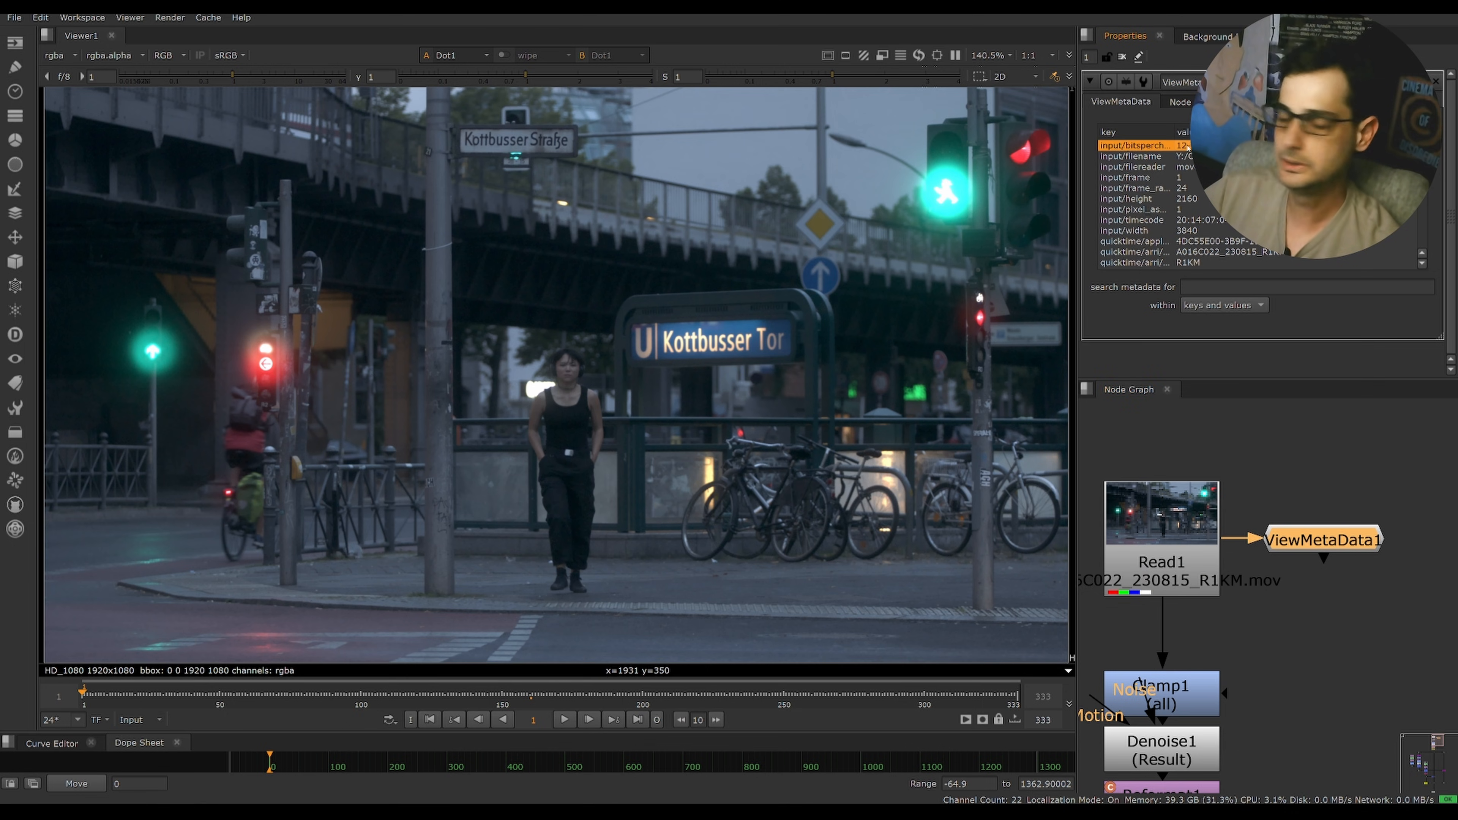
pyautogui.click(1218, 508)
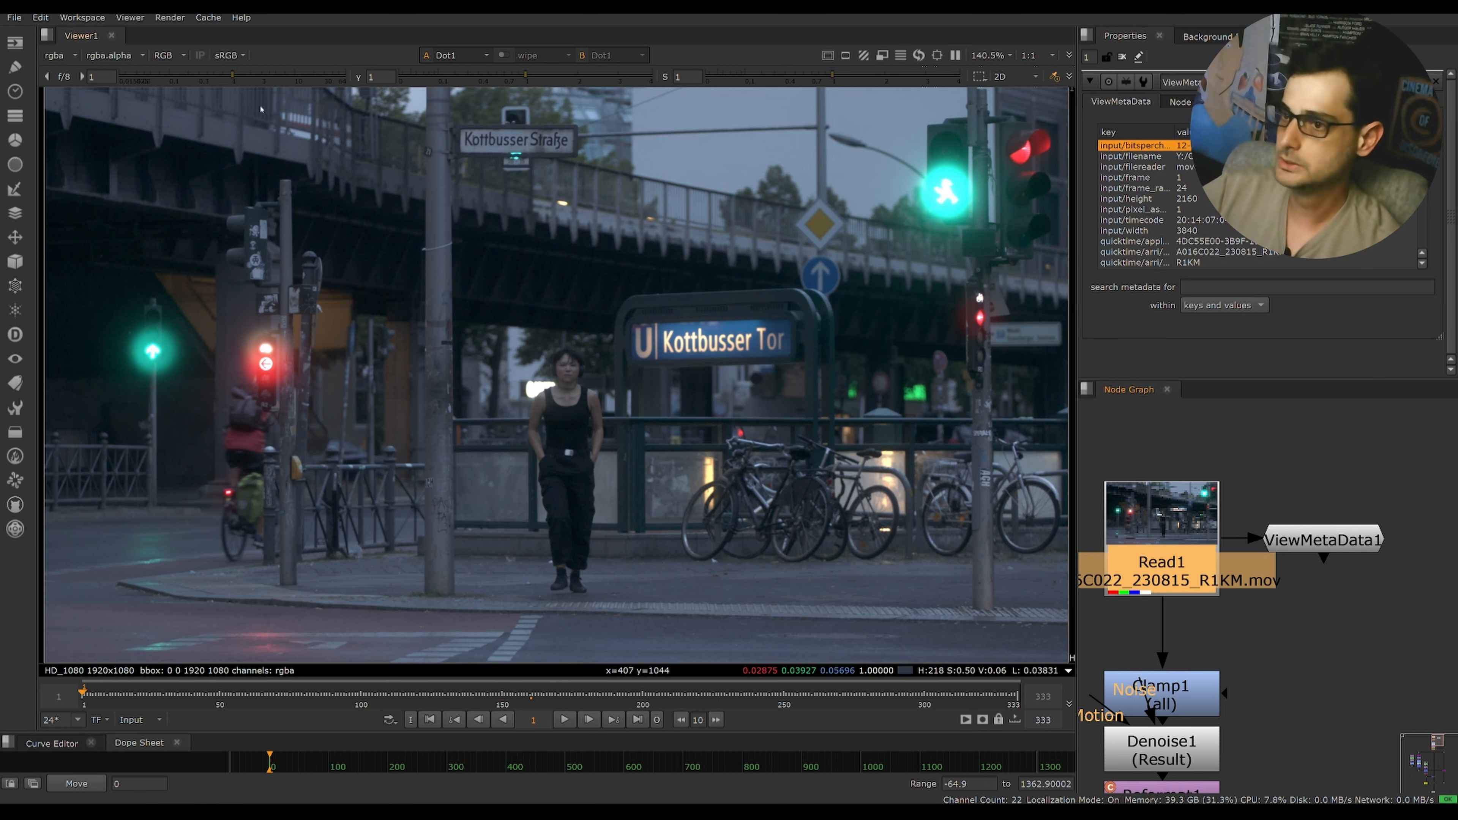
# - Check the plate's highlights with viewer gain lowered to 0.12 and gamma to 0.7, and reset both to 1
pyautogui.moveTo(232, 76); pyautogui.dragTo(174, 76)
pyautogui.moveTo(526, 76)
pyautogui.mouseDown()
pyautogui.moveTo(448, 77)
pyautogui.moveTo(516, 76)
pyautogui.moveTo(504, 77)
pyautogui.mouseUp()
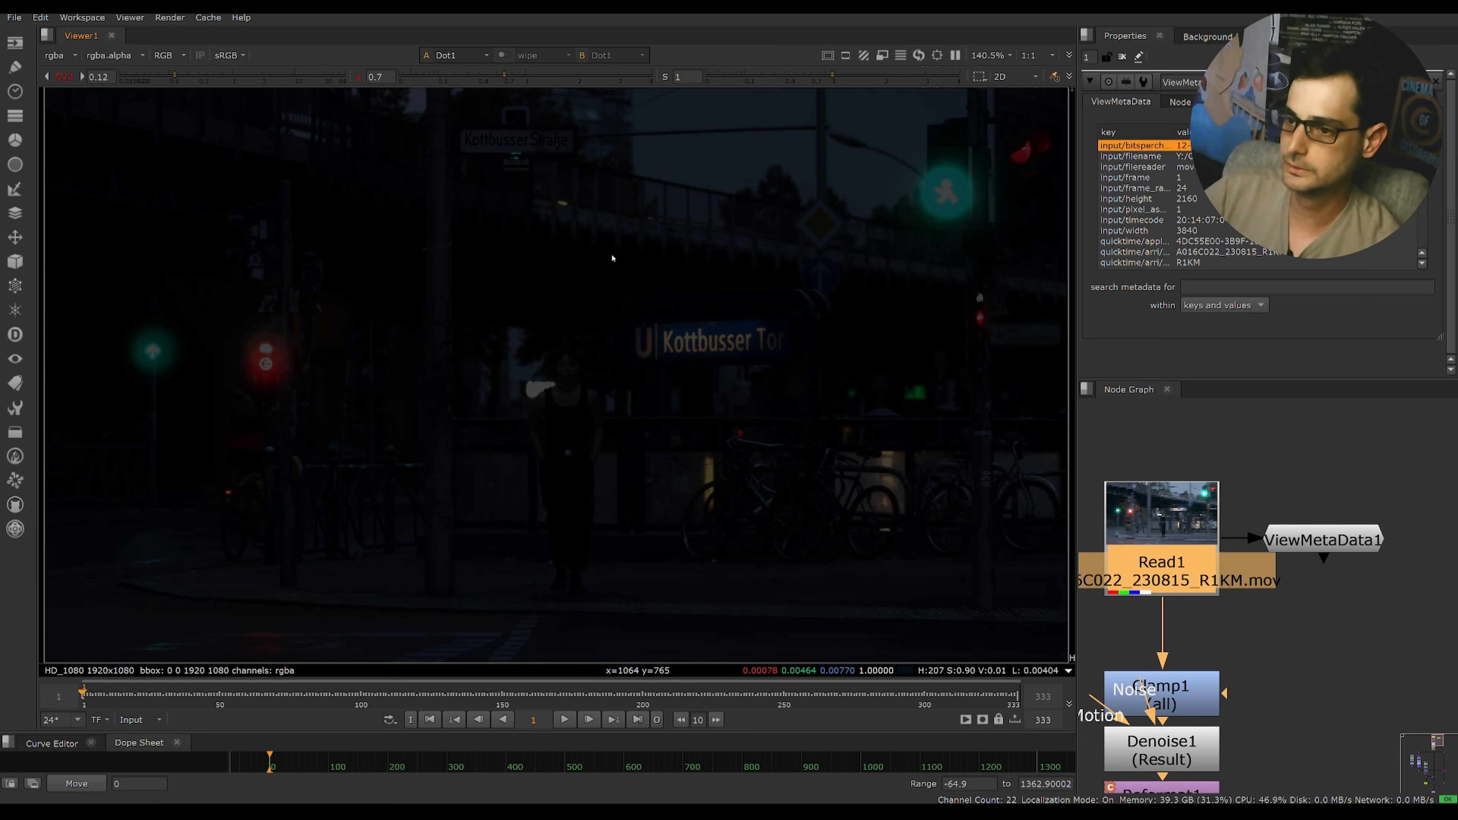
pyautogui.keyDown('ctrl'); pyautogui.click(544, 76); pyautogui.keyUp('ctrl')
pyautogui.keyDown('ctrl'); pyautogui.click(296, 77); pyautogui.keyUp('ctrl')
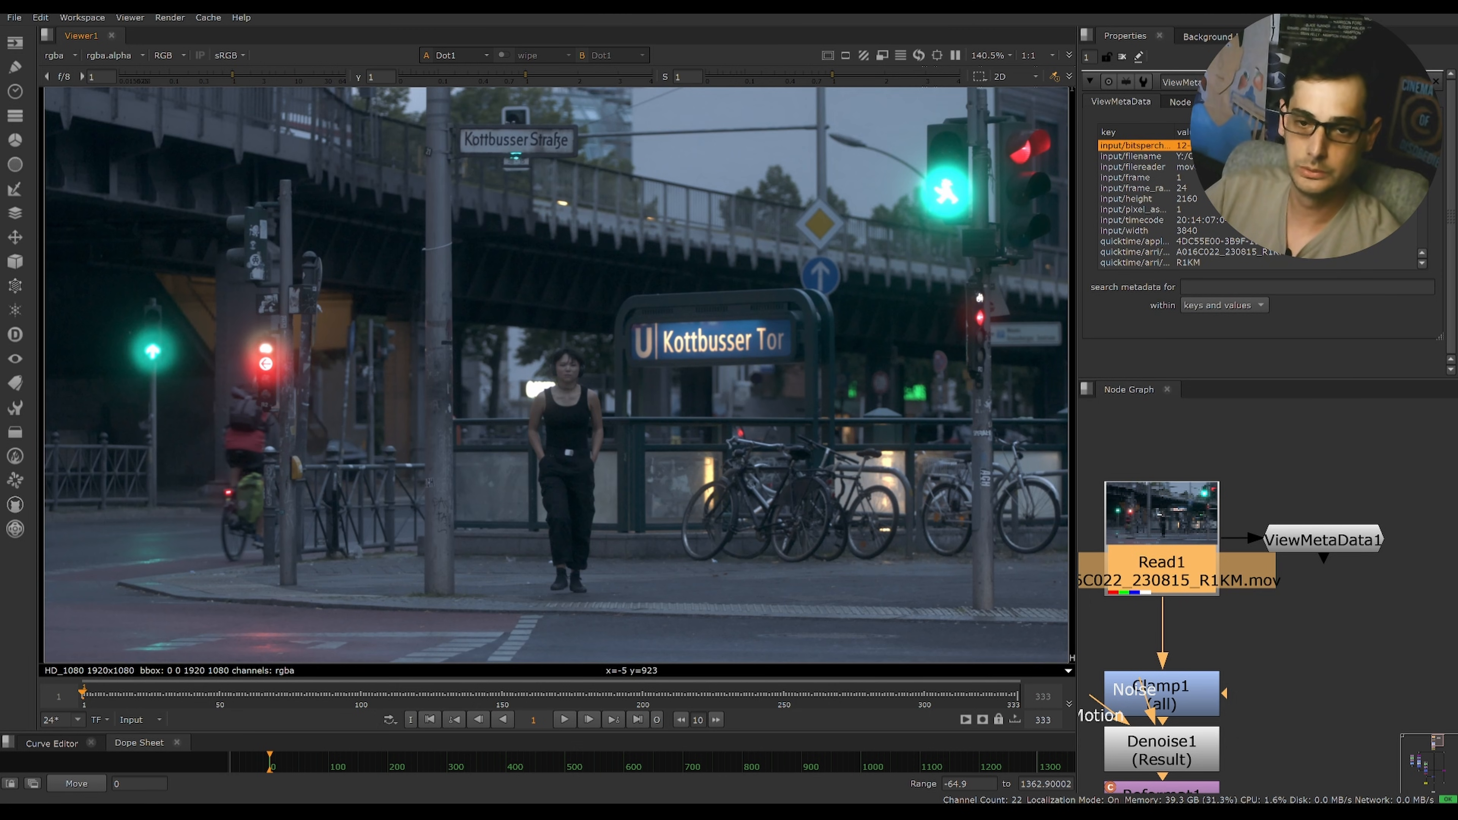
# - Examine the remaining ViewMetaData1 entries, highlighting the input height and reading through to the end of the list
pyautogui.scroll(-1, 1189, 167)
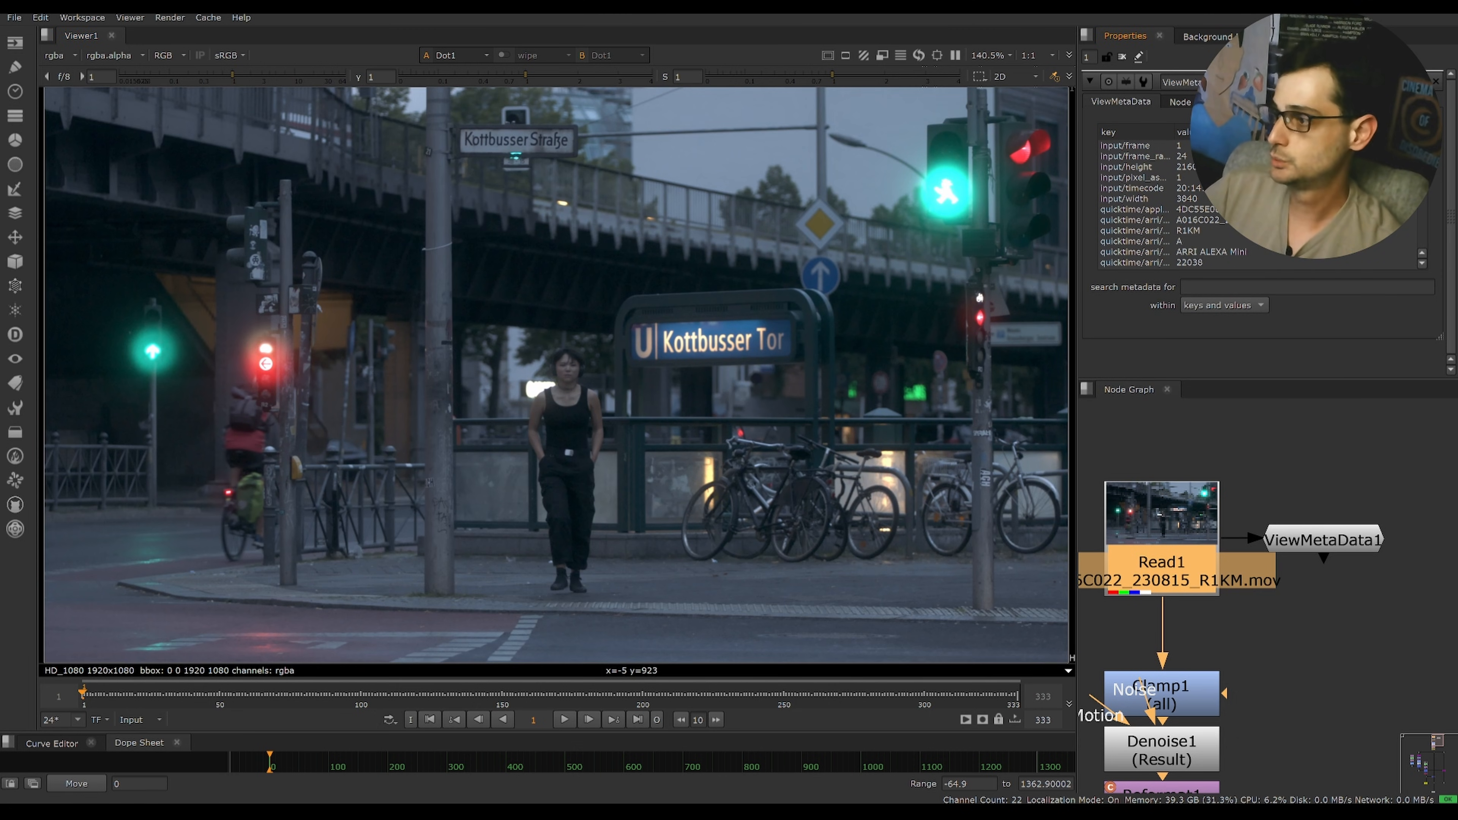
pyautogui.click(1187, 167)
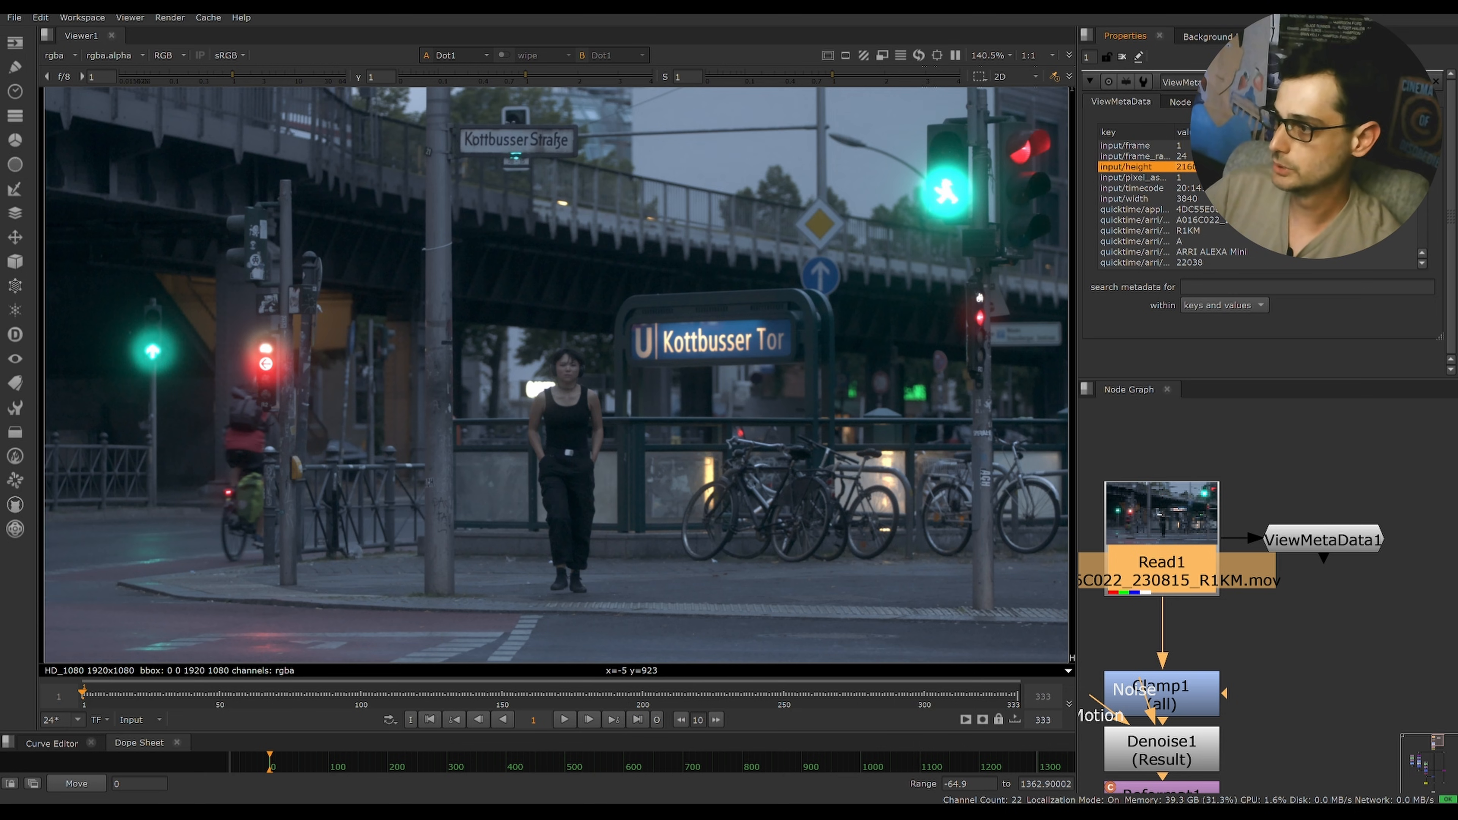
pyautogui.moveTo(1422, 144); pyautogui.dragTo(1422, 236)
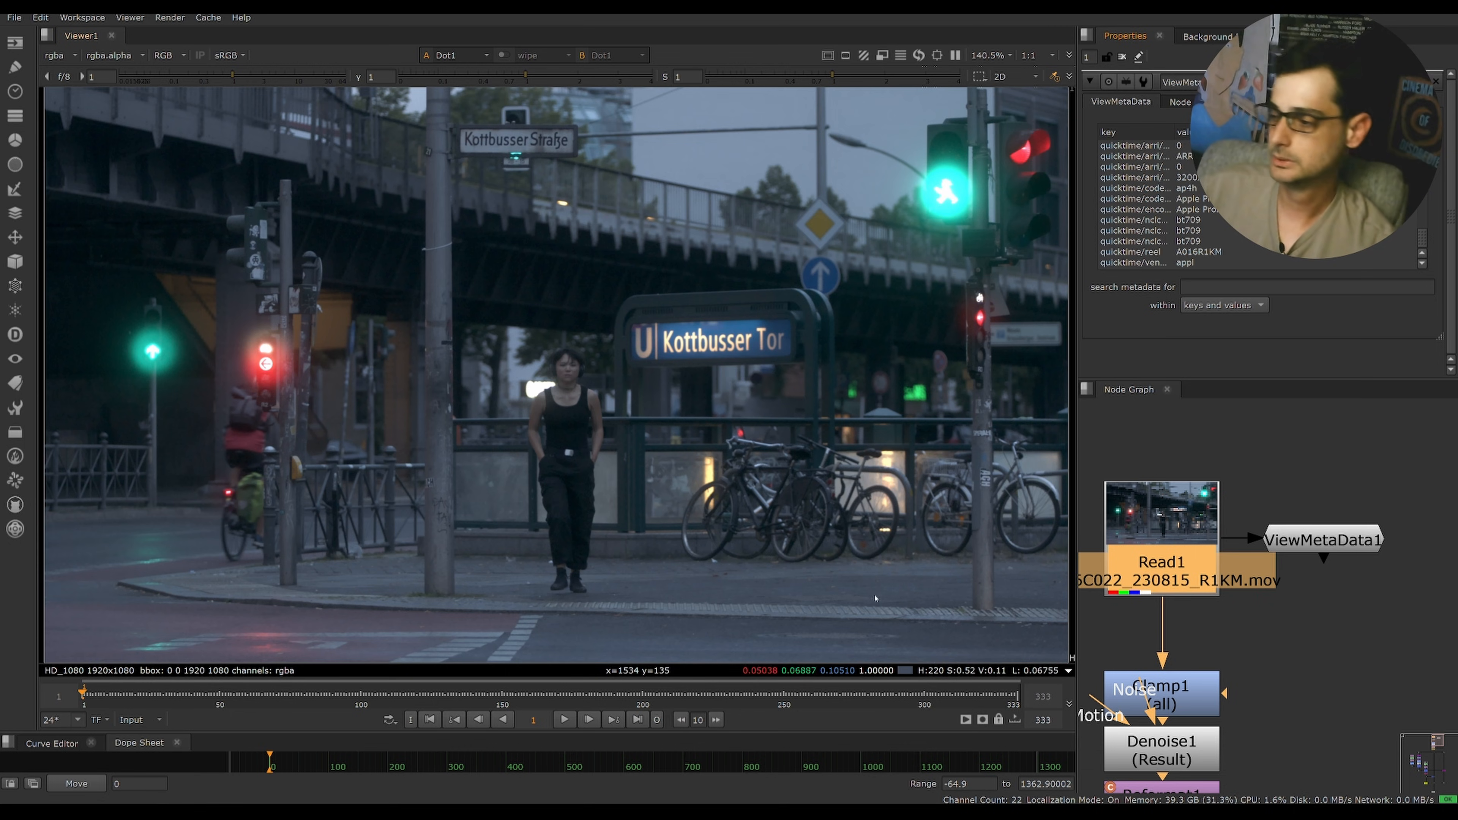
# - Compare the clip's last frame 333 with its first frame, and play the shot
pyautogui.click(1016, 696)
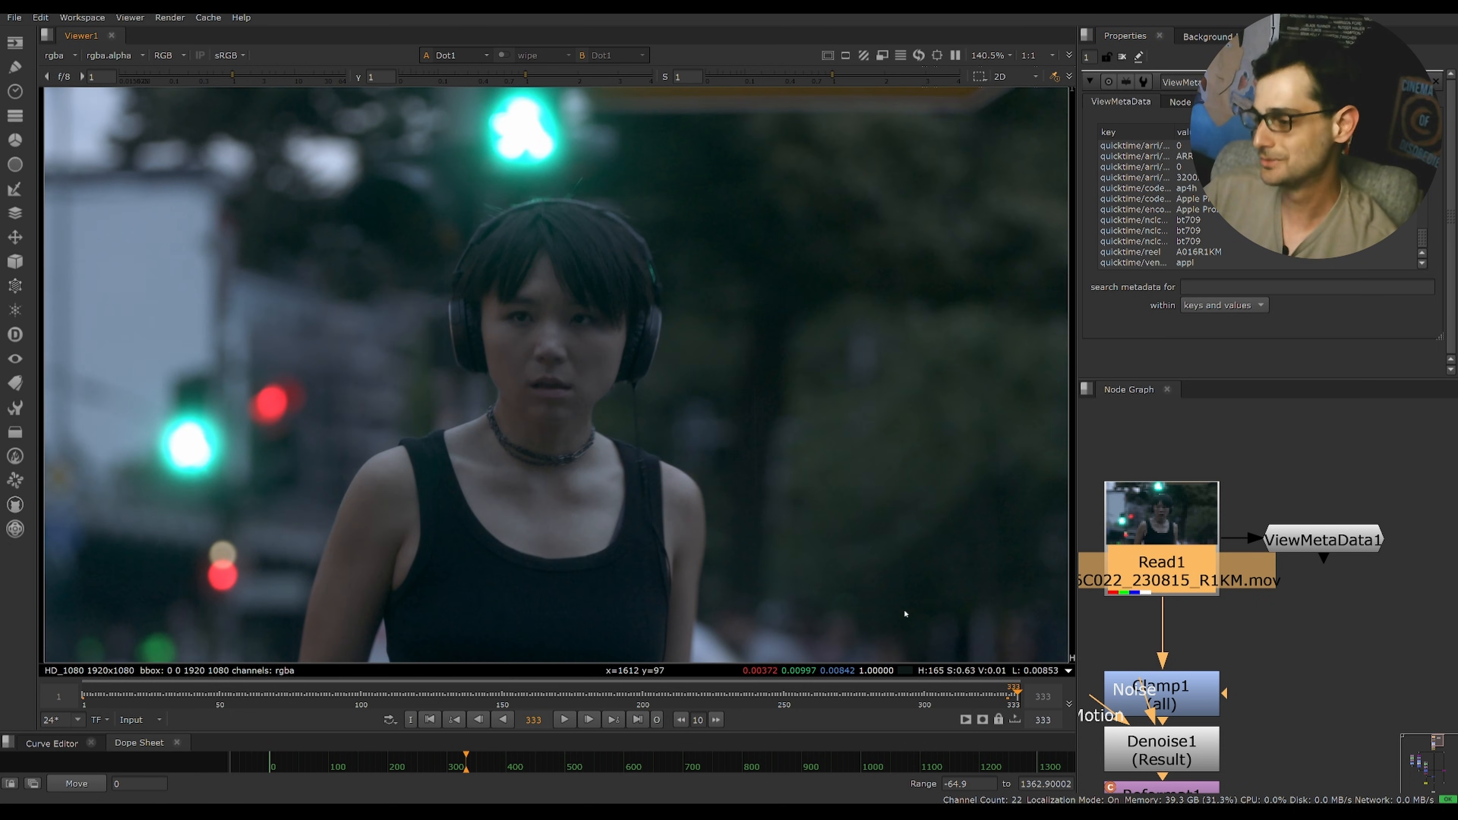
pyautogui.press('Home')
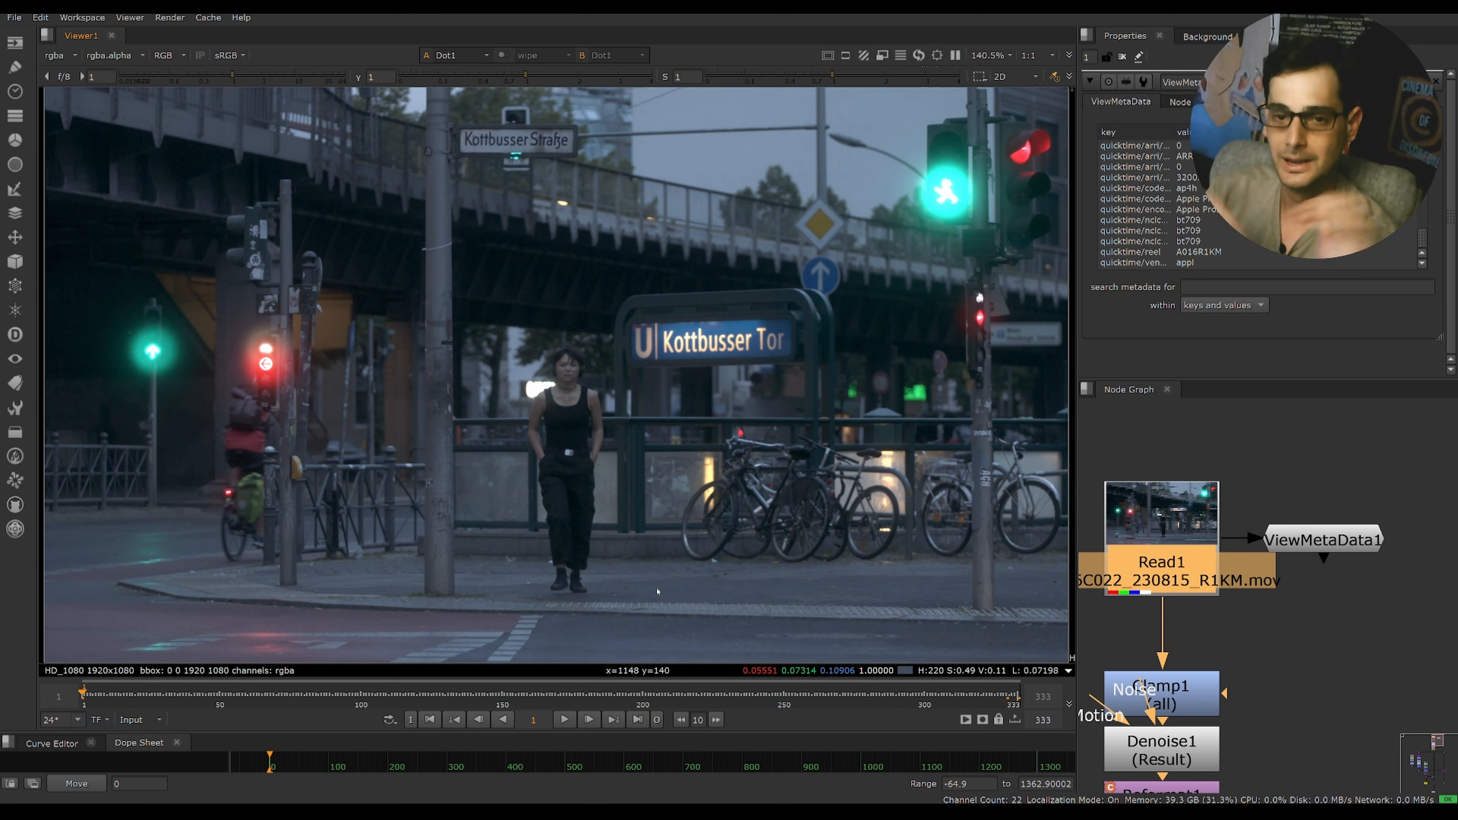
pyautogui.click(998, 697)
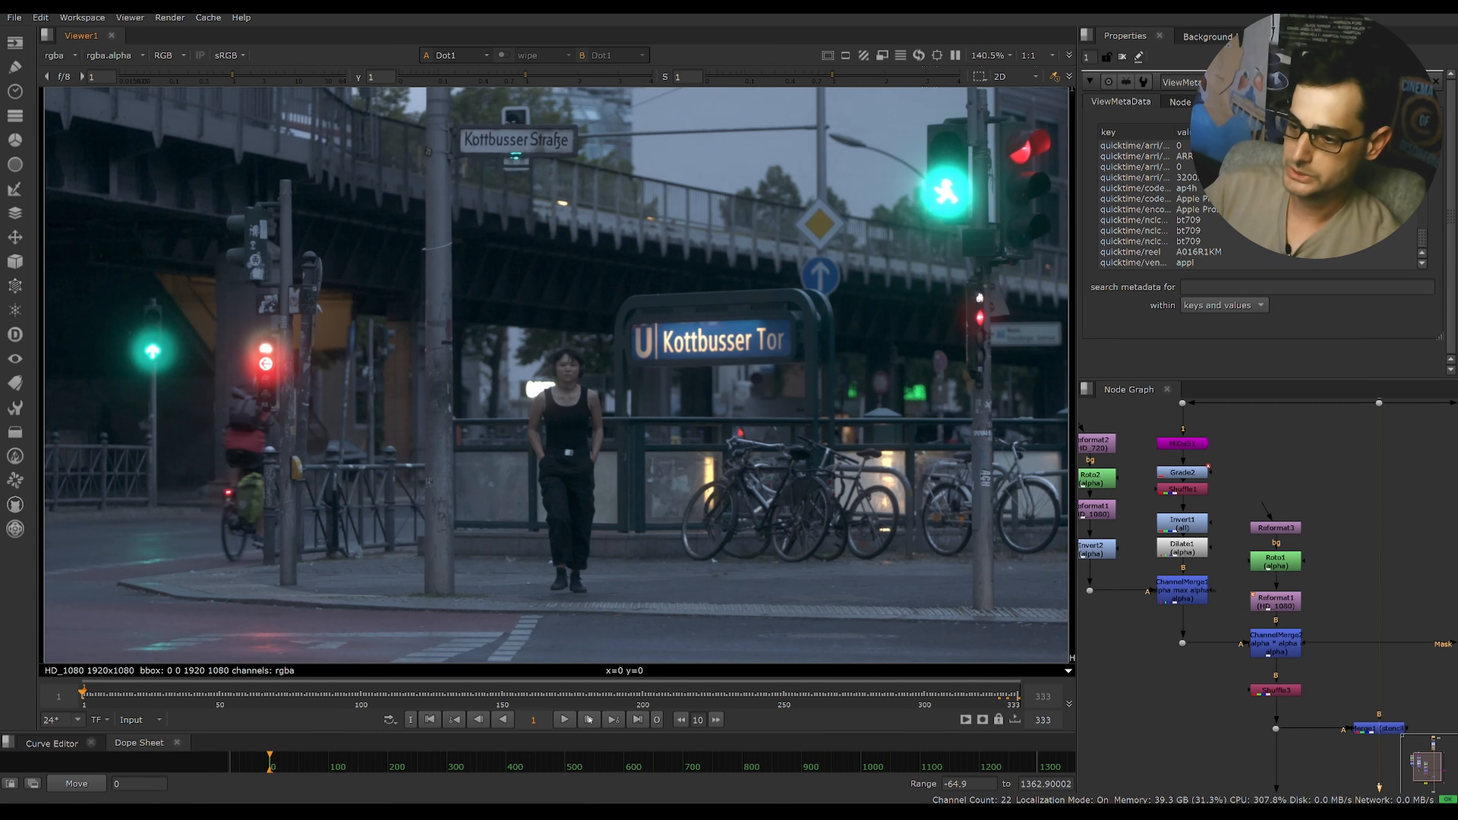
pyautogui.click(565, 720)
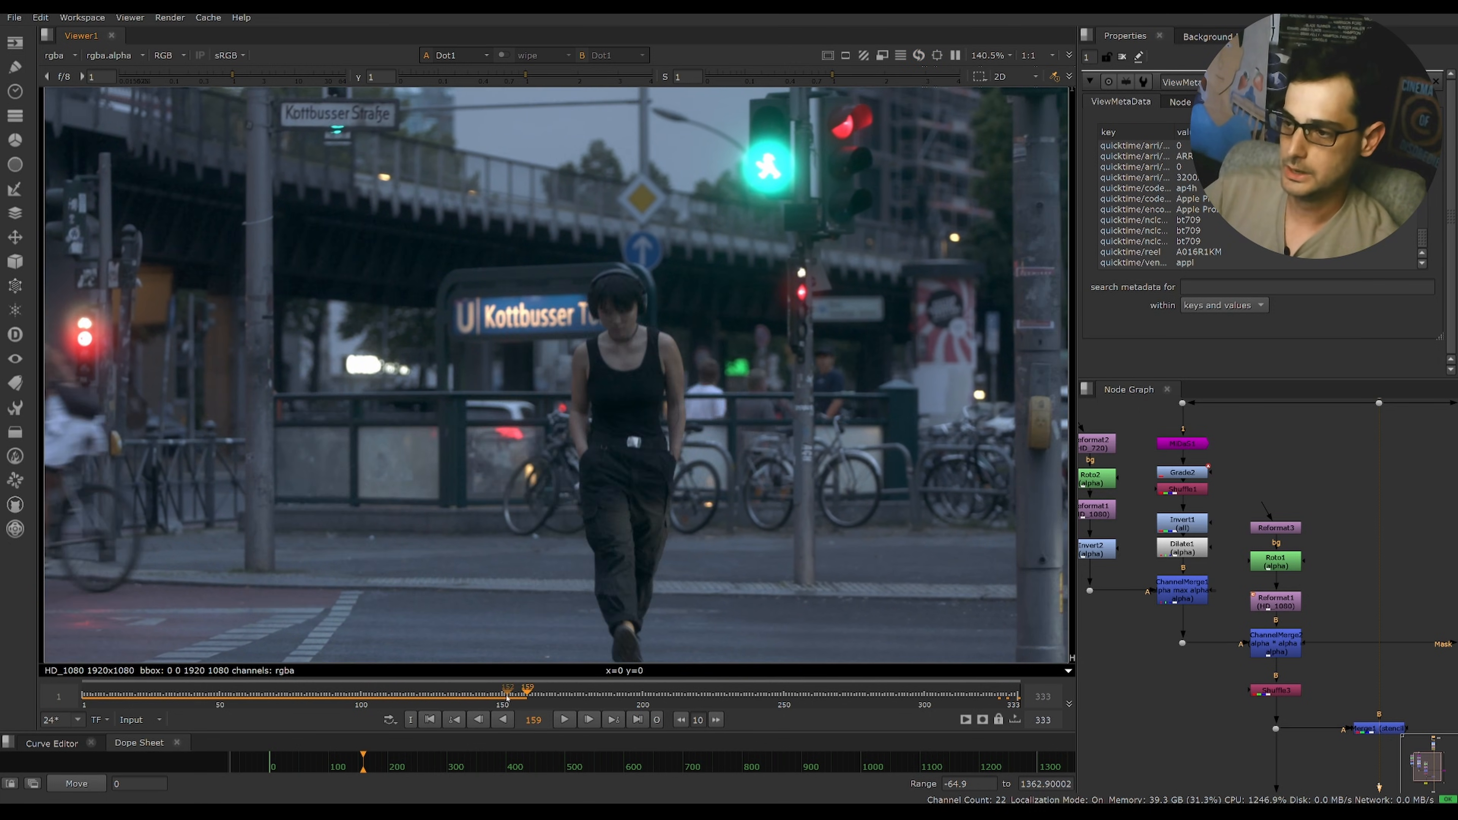
# - Scrub between frames 132 and 163 to examine the cyclist and passers-by moving behind the woman
pyautogui.moveTo(503, 694); pyautogui.dragTo(453, 694)
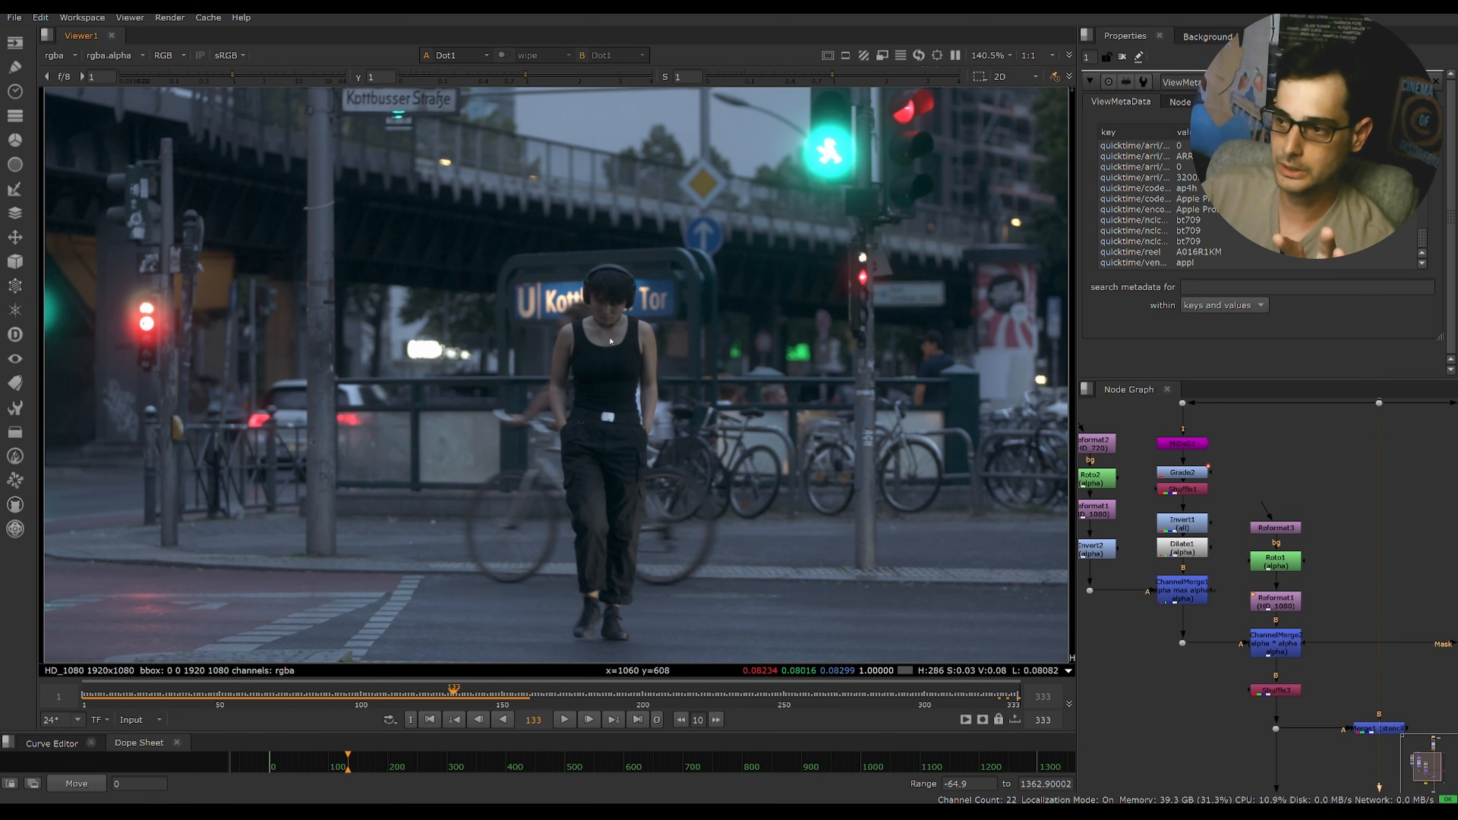
pyautogui.click(451, 693)
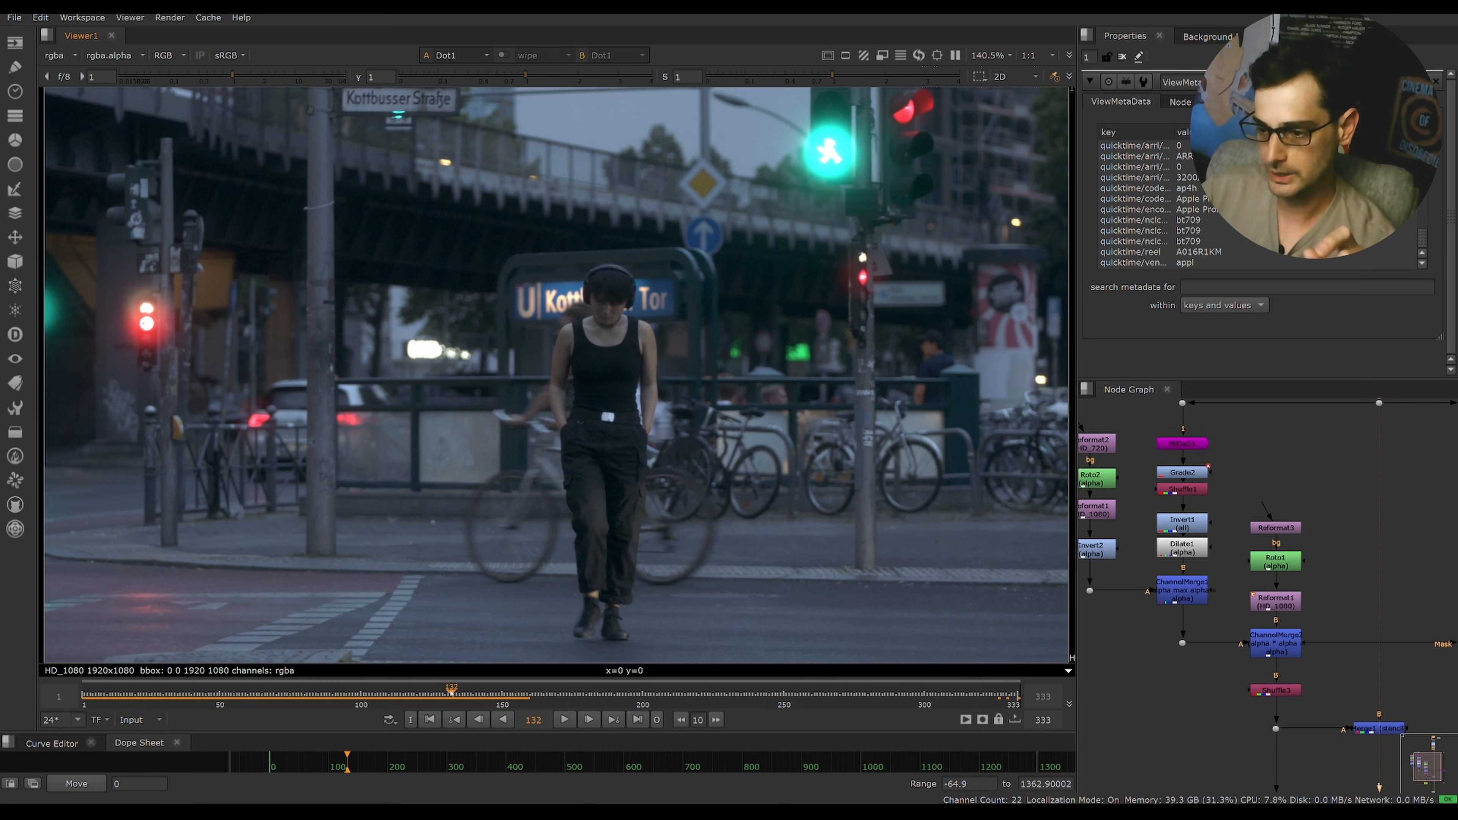
pyautogui.moveTo(452, 693); pyautogui.dragTo(500, 705)
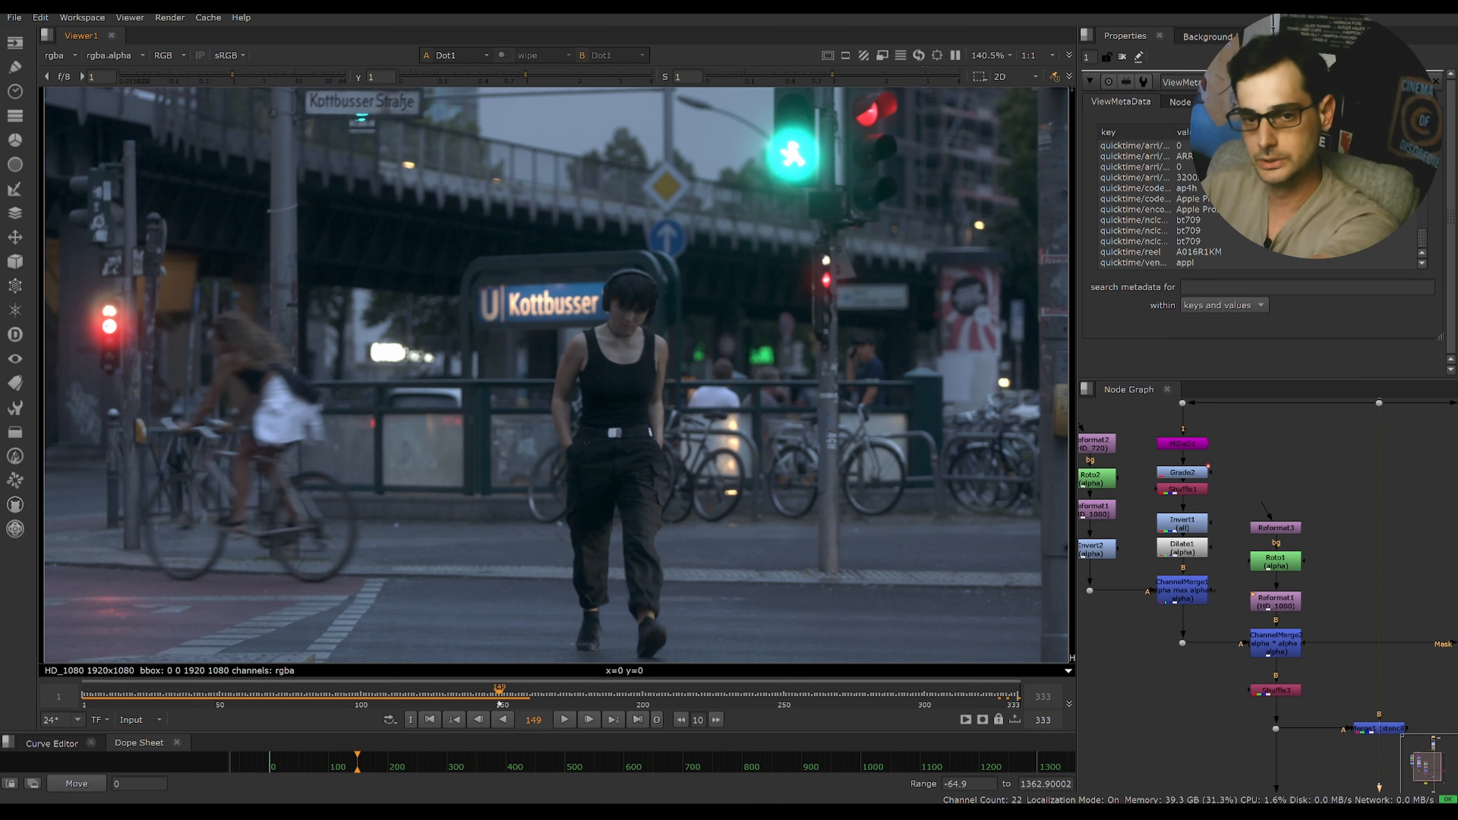
pyautogui.moveTo(499, 705); pyautogui.dragTo(538, 704)
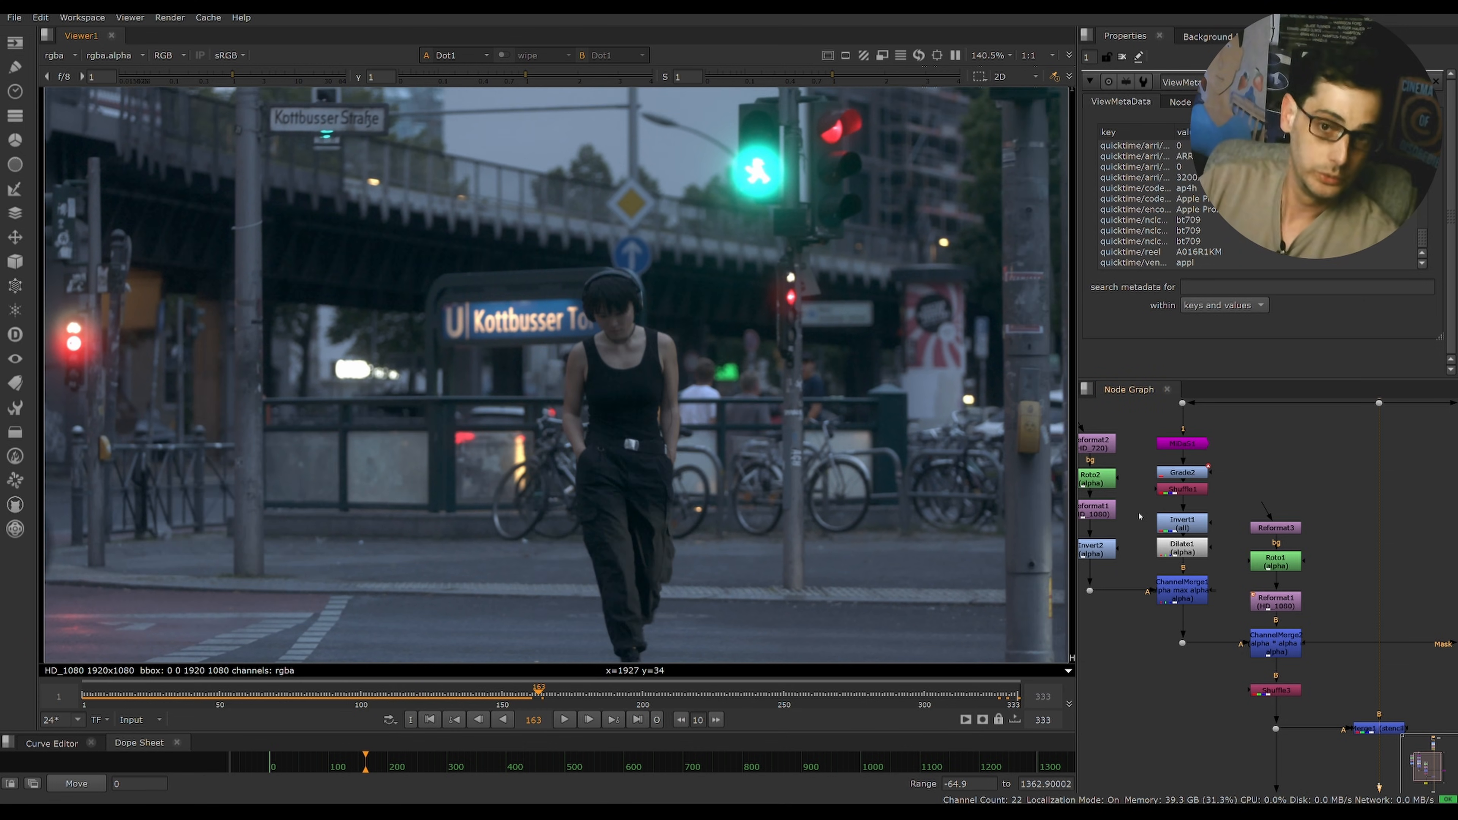
# - Examine the MiDaS and roto node branches that feed the mask in the node graph
pyautogui.scroll(-5, 1293, 473)
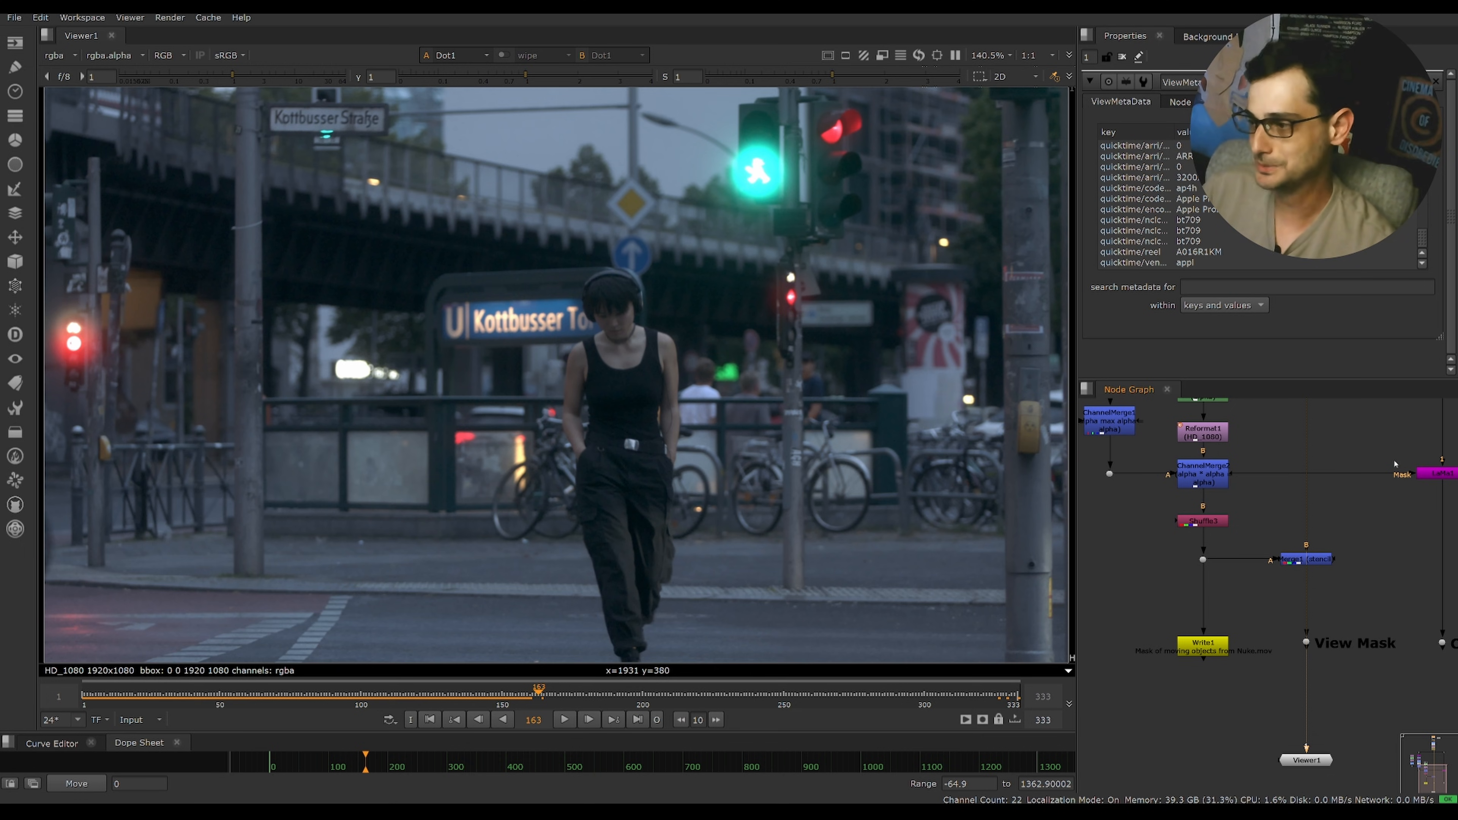
pyautogui.scroll(5, 1266, 622)
pyautogui.moveTo(1224, 475); pyautogui.dragTo(1303, 513, button='middle')
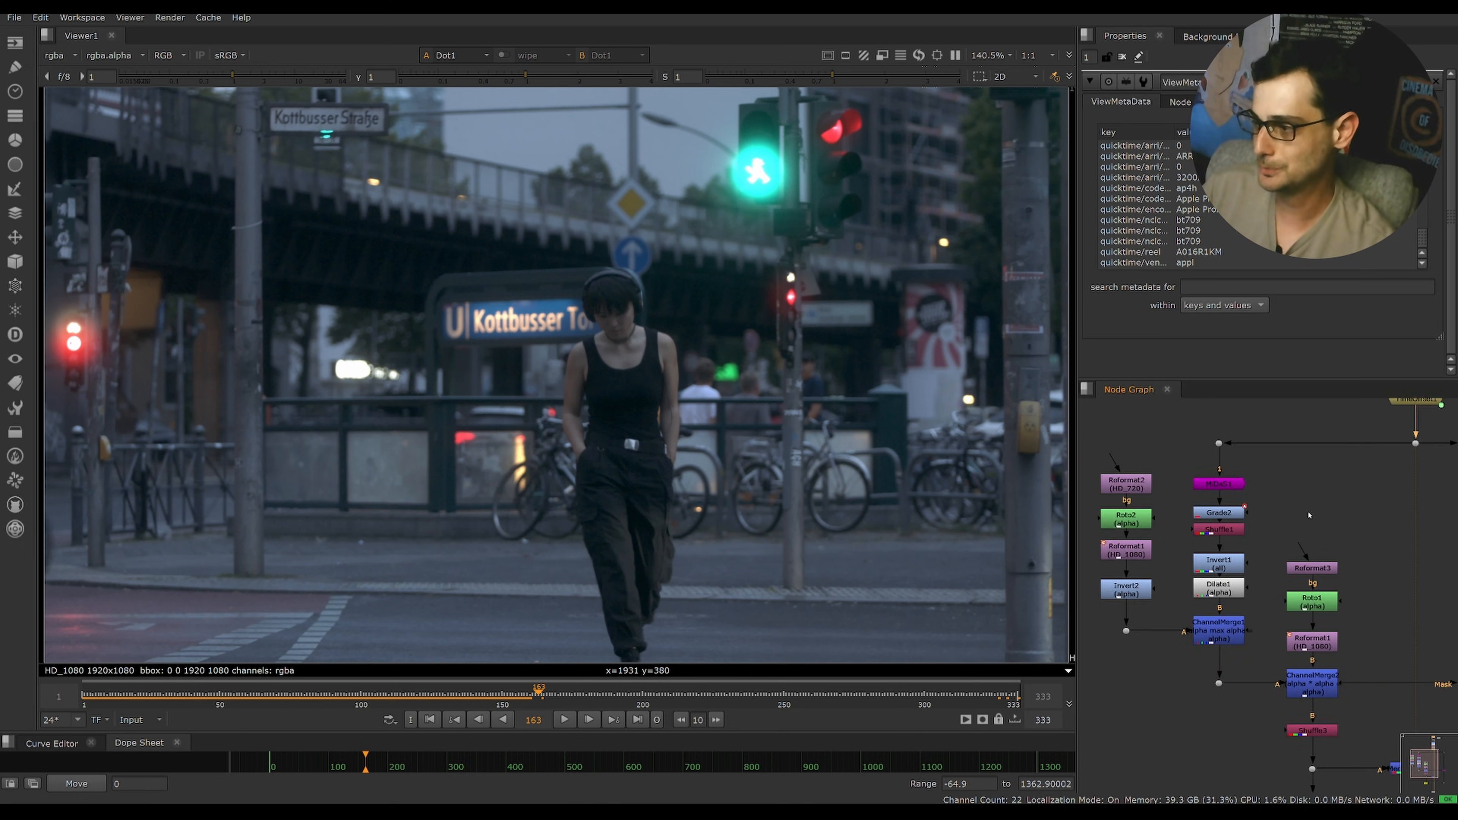
pyautogui.scroll(-2, 1297, 517)
pyautogui.scroll(2, 1267, 488)
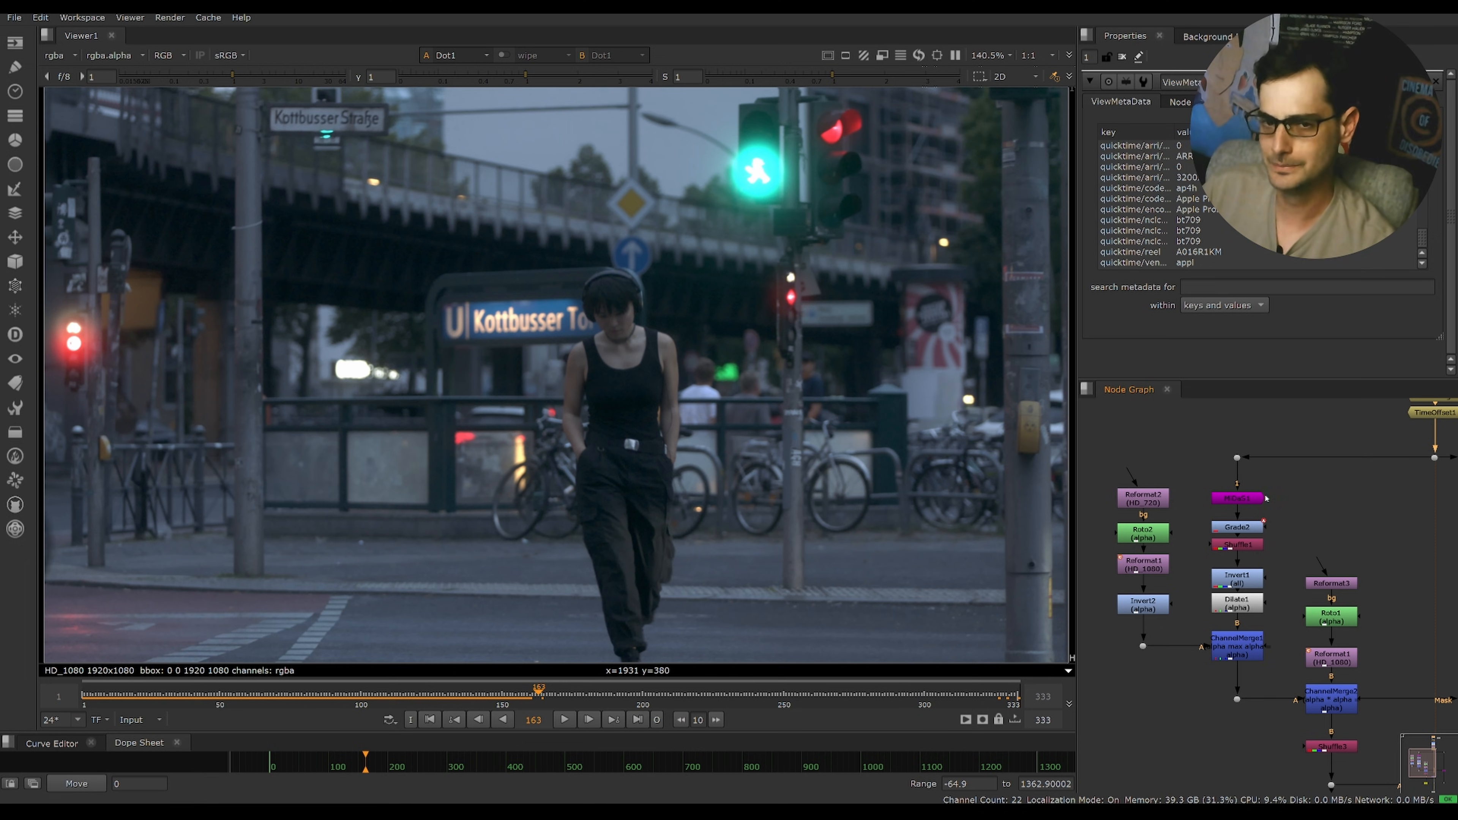
pyautogui.moveTo(1346, 546); pyautogui.dragTo(1263, 476, button='middle')
pyautogui.scroll(-2, 1262, 475)
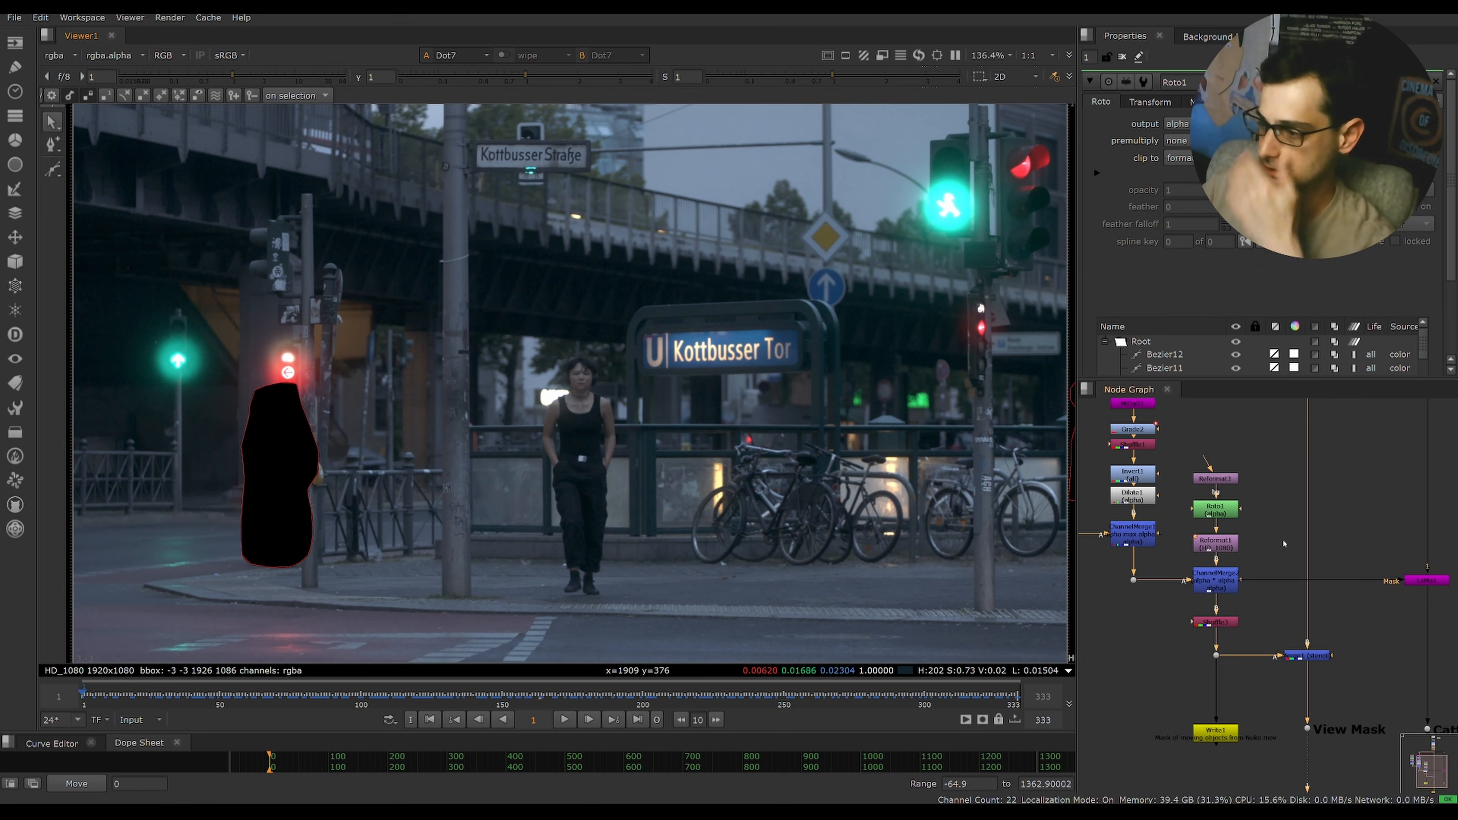
# - Review the Bezier shapes in Roto1, starting with Bezier12, and play the masked plate
pyautogui.click(1170, 249)
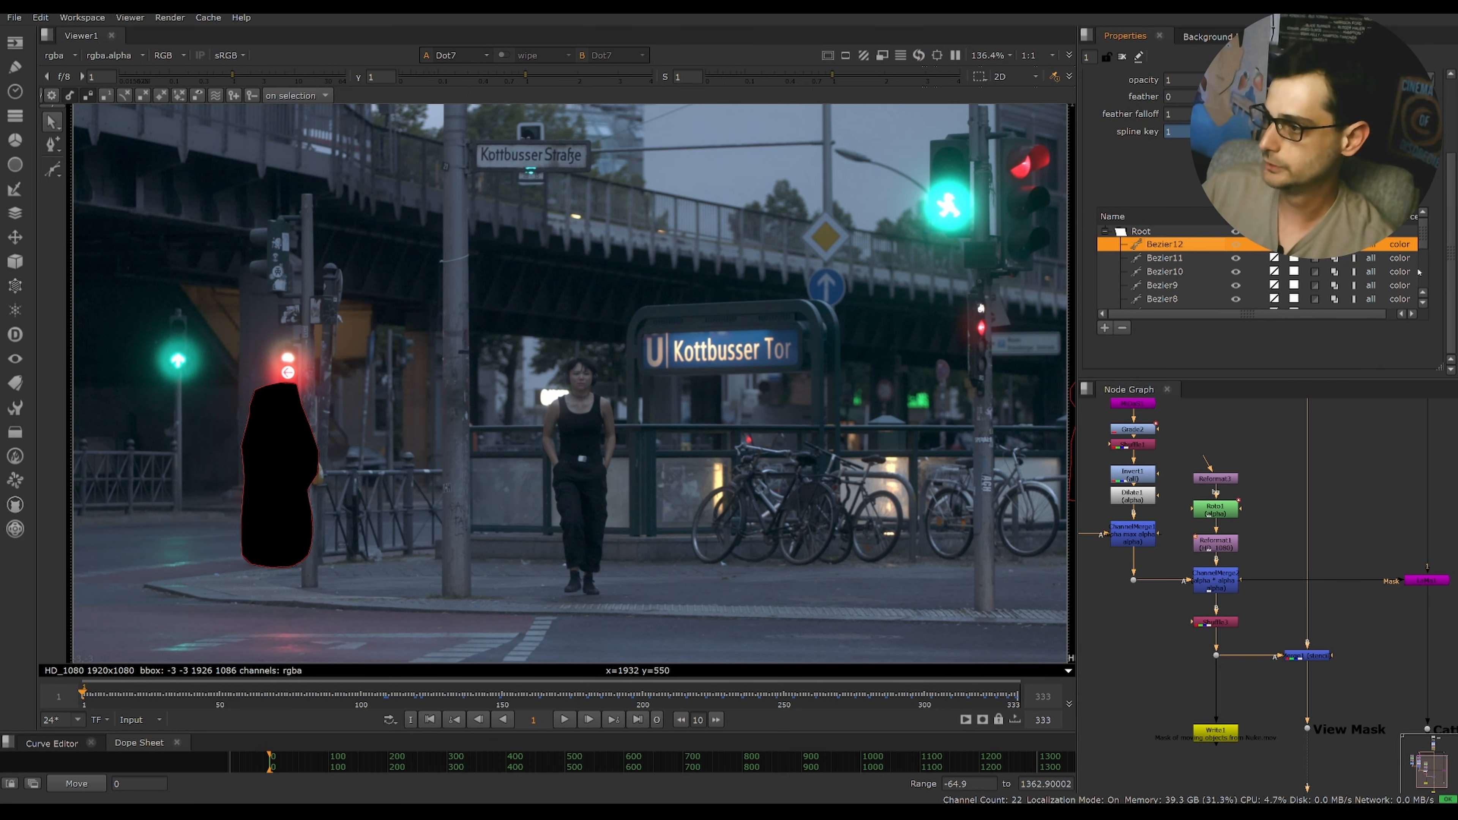
pyautogui.moveTo(1423, 244); pyautogui.dragTo(1423, 254)
pyautogui.click(605, 658)
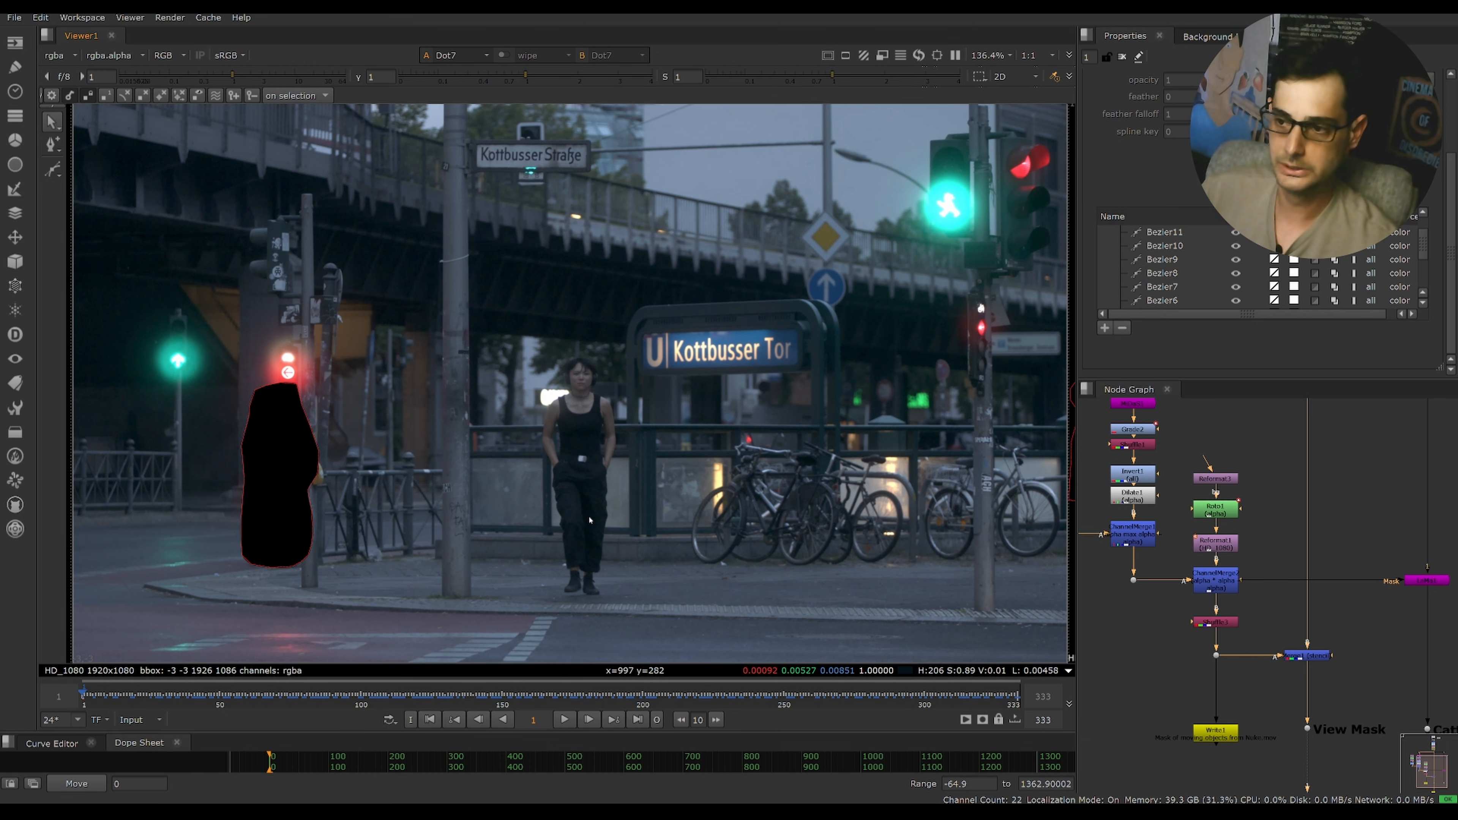
pyautogui.press('l')
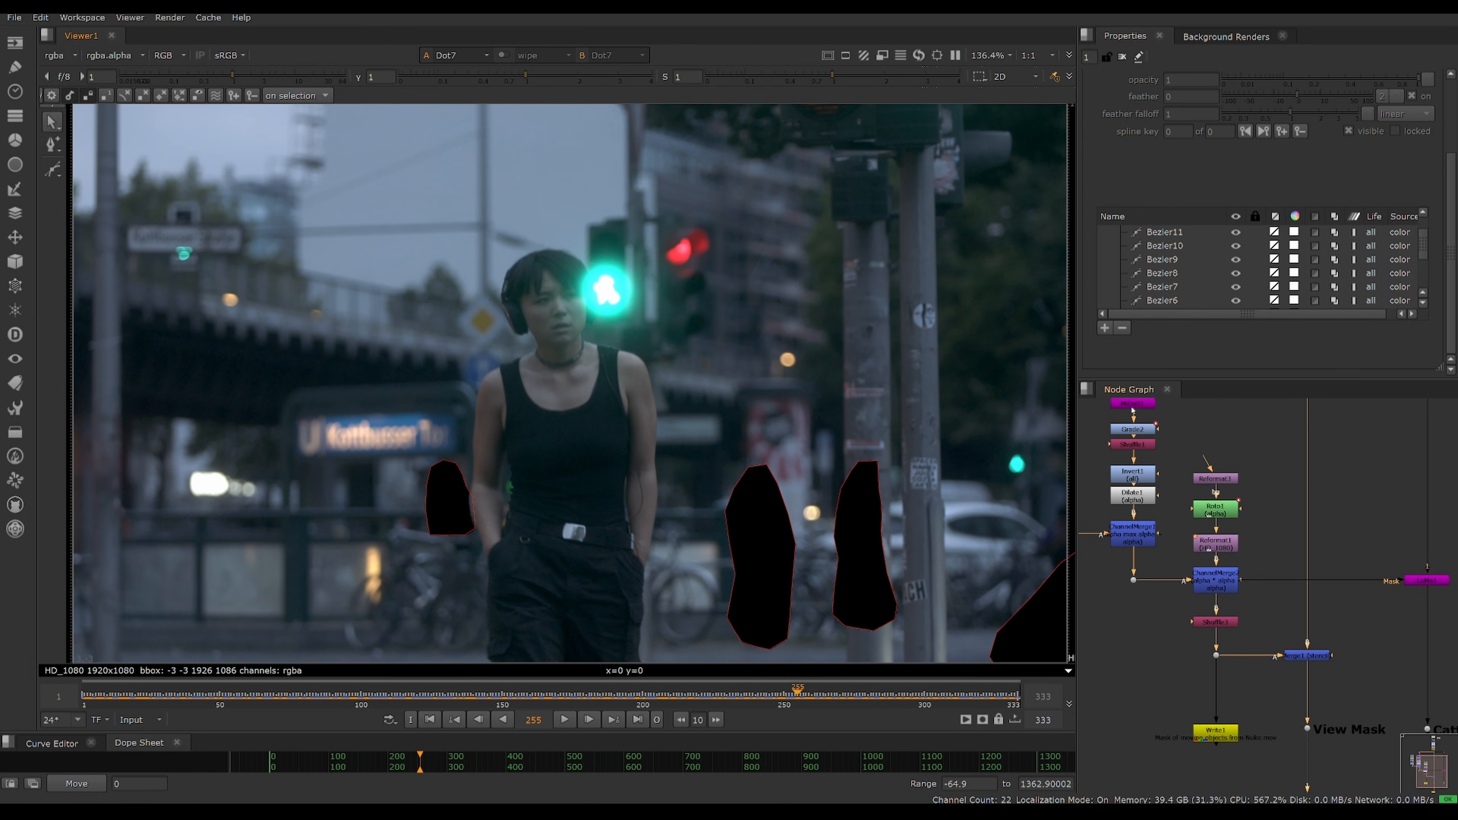
# - Open the MiDaS1 node's properties and show the toolbar's Cattery category
pyautogui.moveTo(1128, 402); pyautogui.dragTo(1270, 510, button='middle')
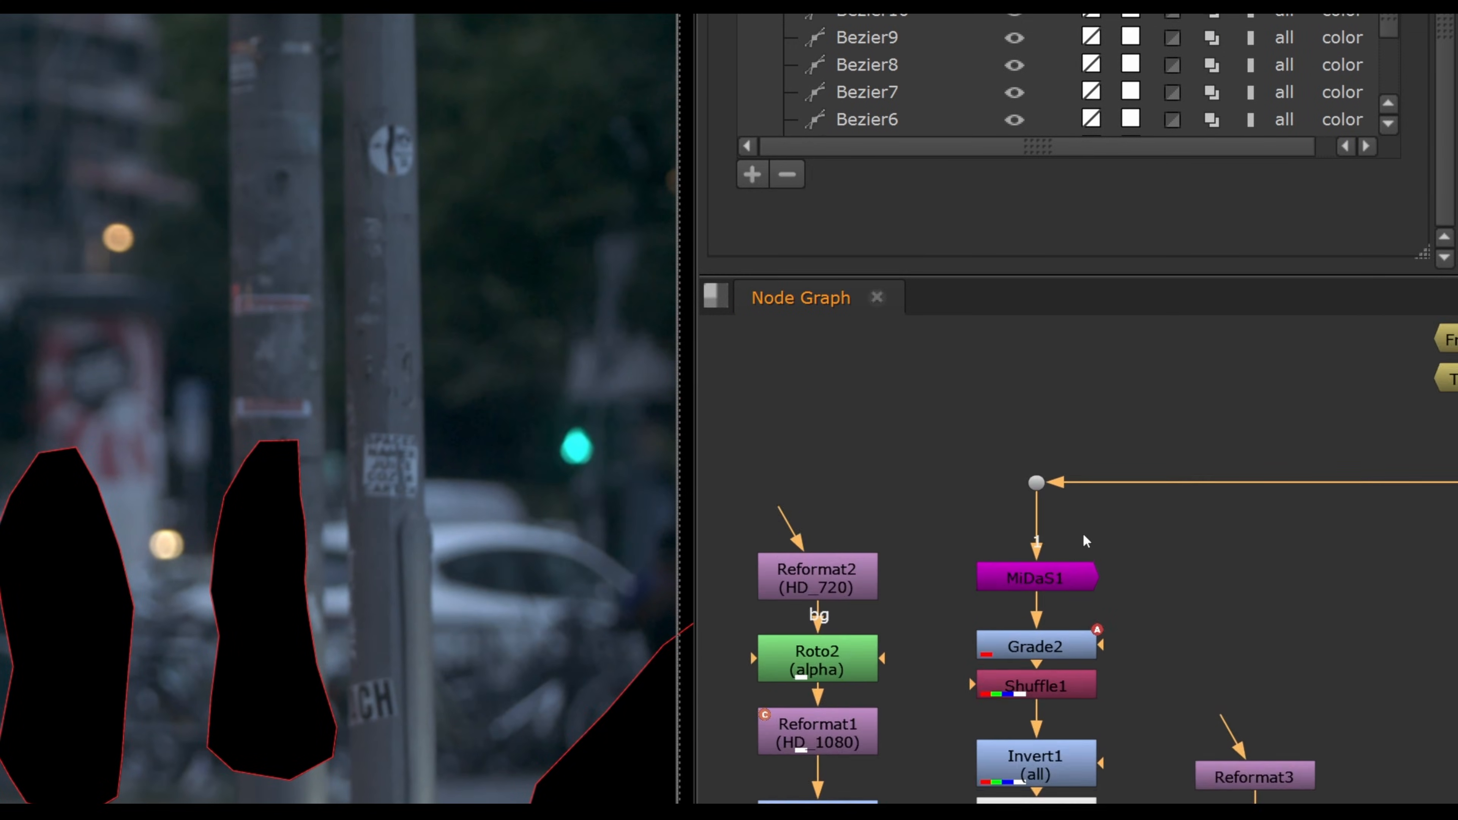
pyautogui.scroll(3, 1086, 540)
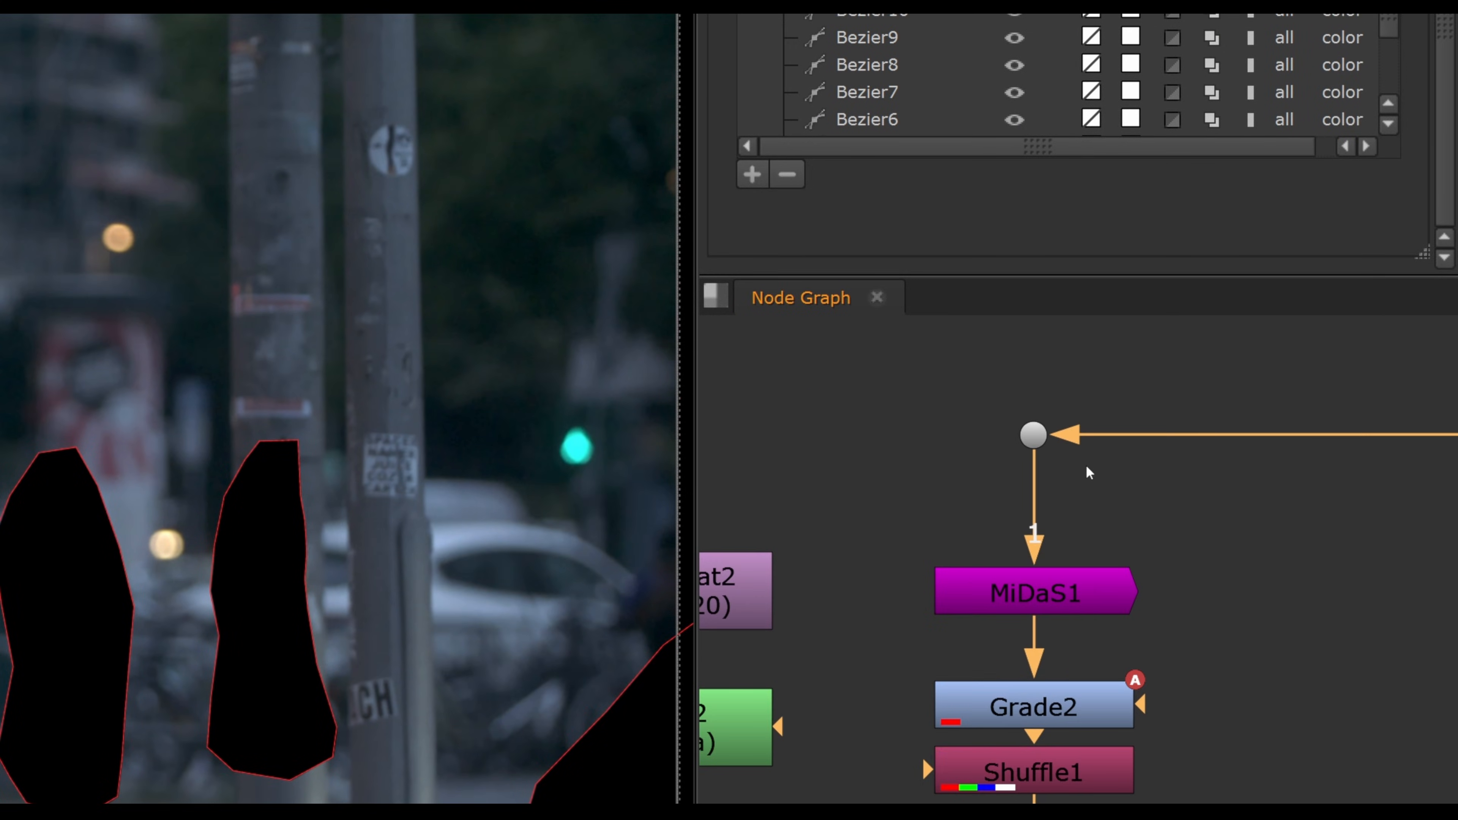
pyautogui.doubleClick(975, 594)
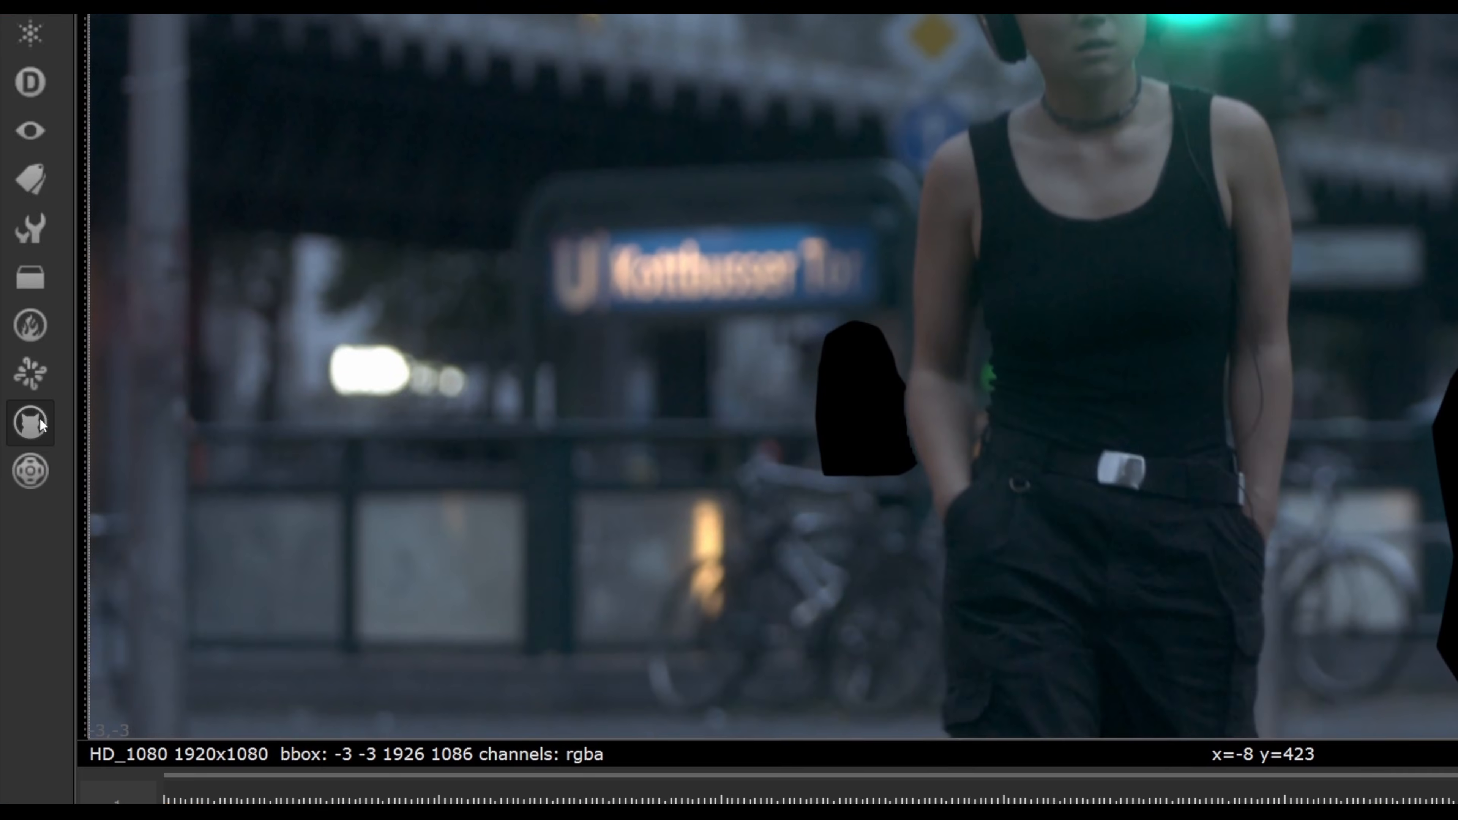
pyautogui.click(40, 423)
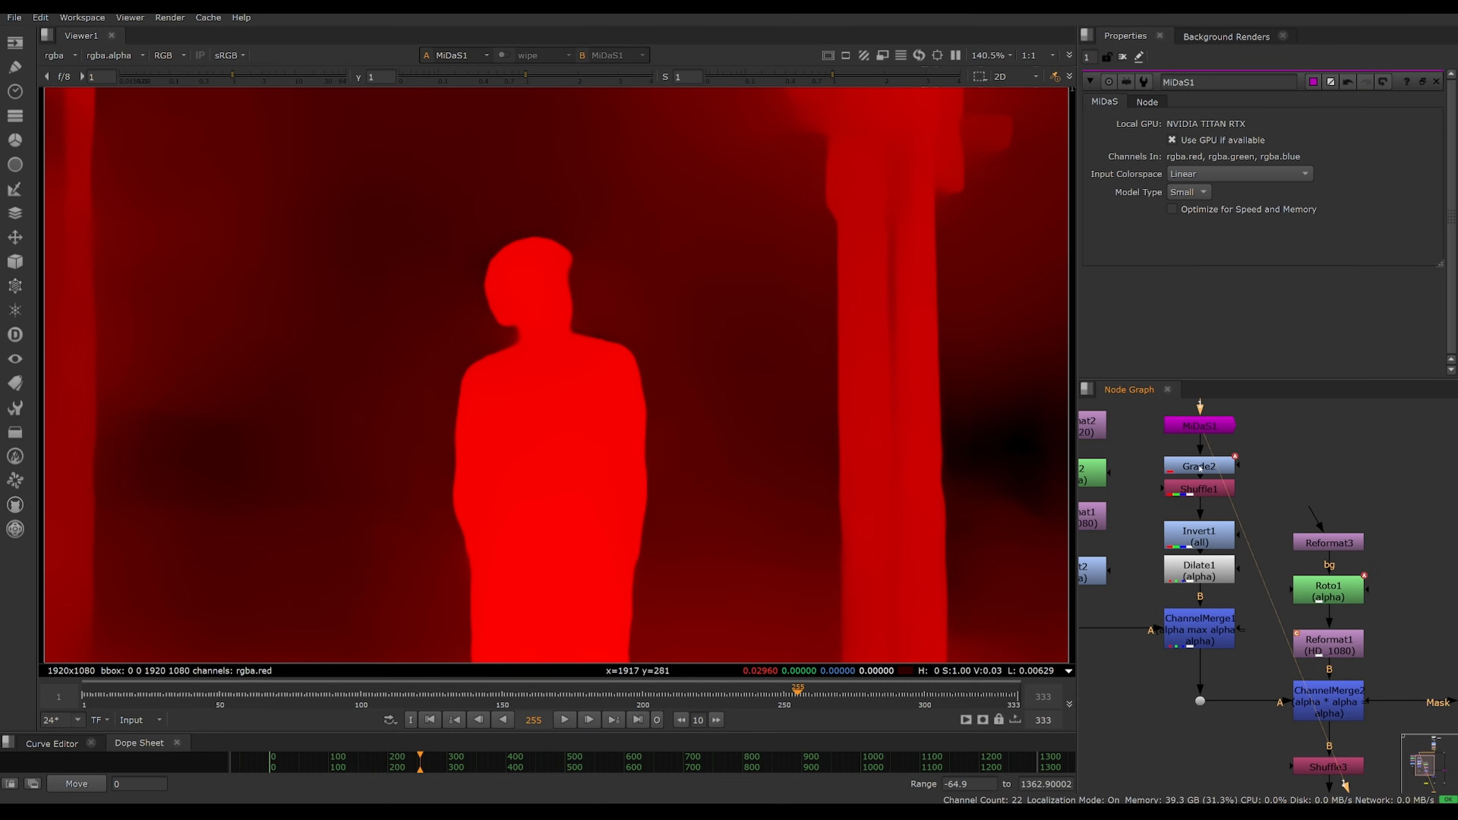
# - View the Grade2 output and check the thresholded depth matte by scrubbing back to frame 42 and playing
pyautogui.click(1205, 428)
pyautogui.click(1202, 466)
pyautogui.press('1')
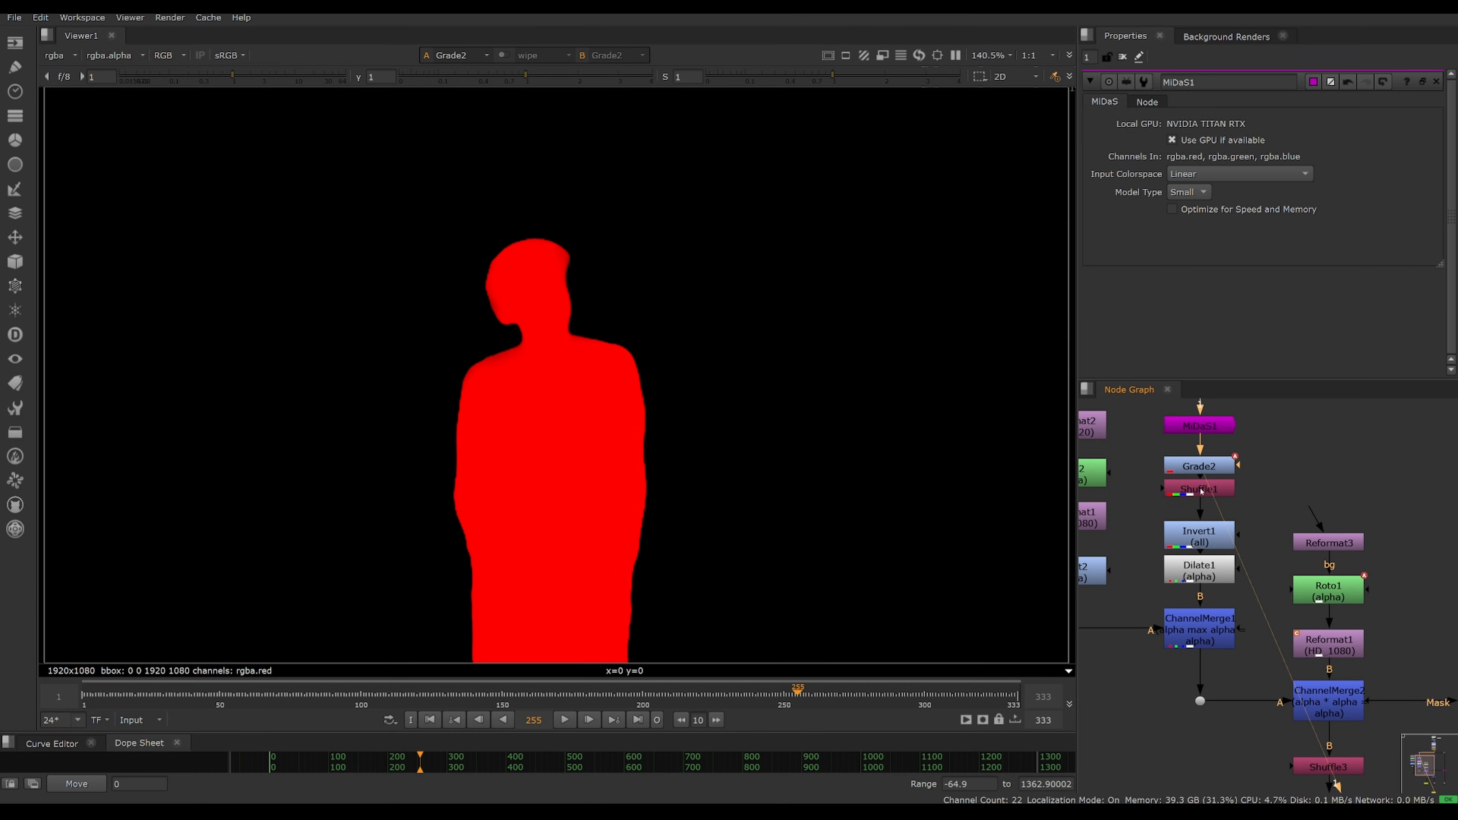
pyautogui.click(287, 695)
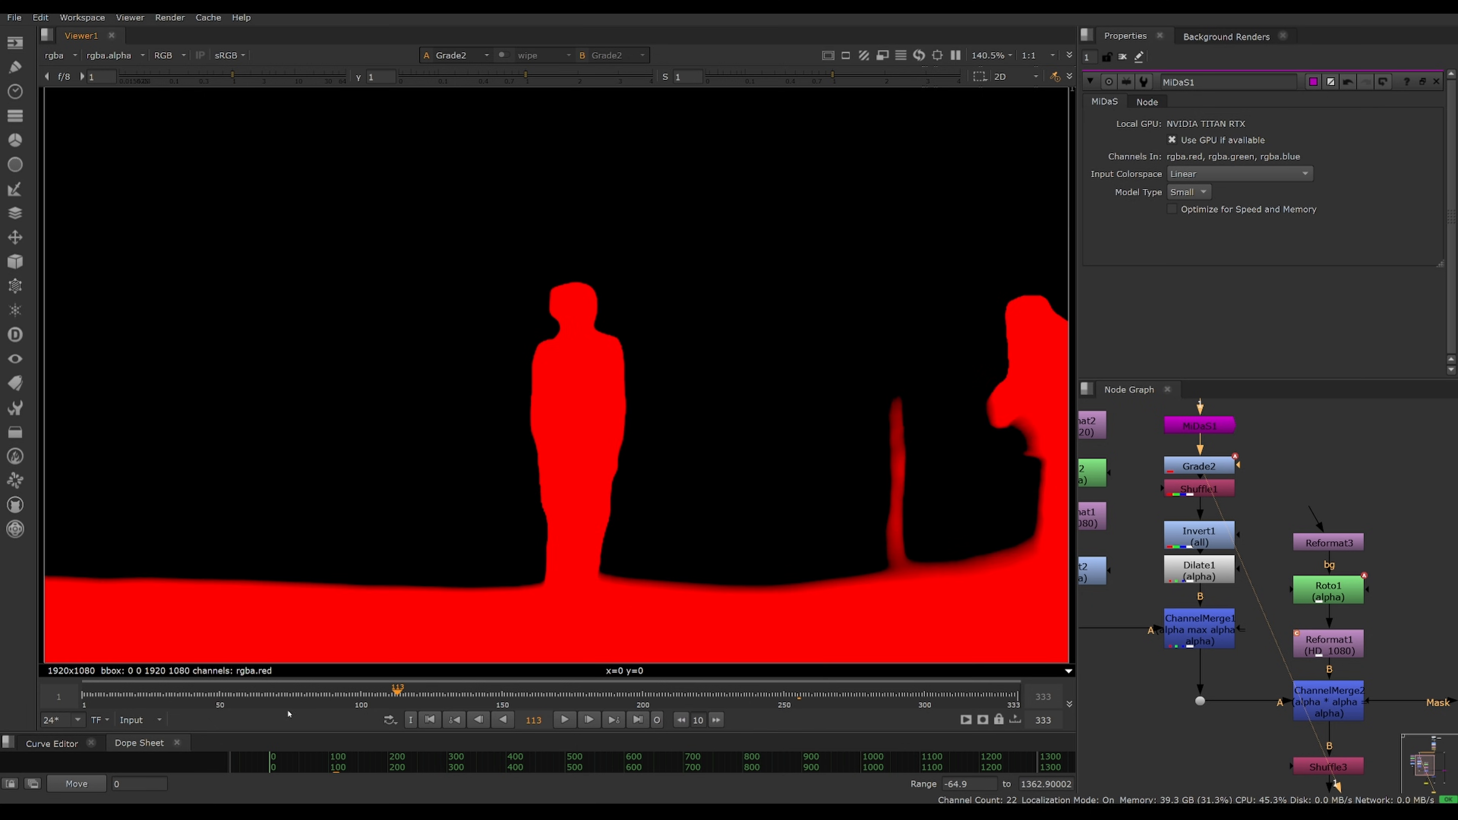
pyautogui.moveTo(289, 695); pyautogui.dragTo(197, 695)
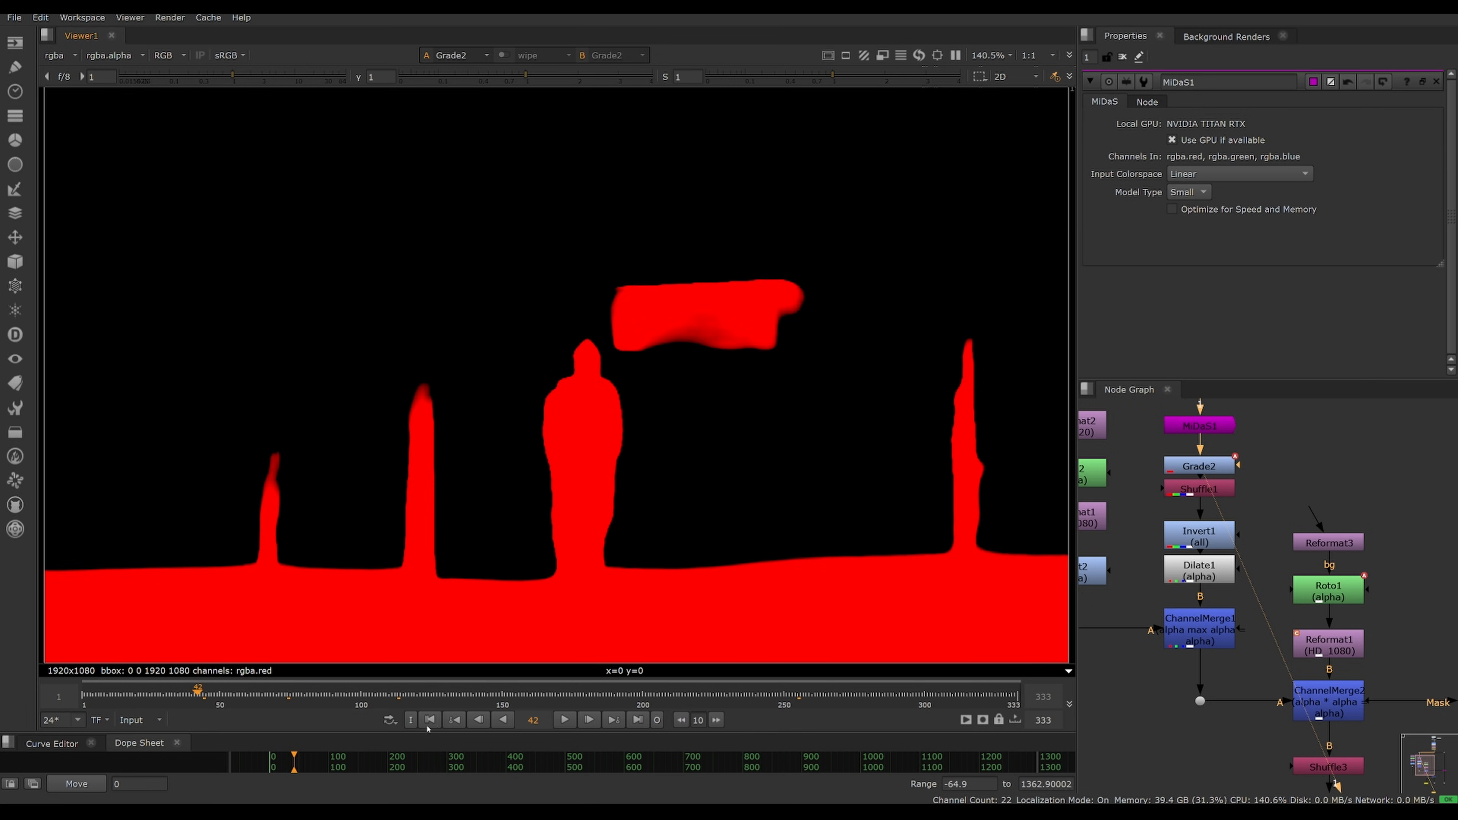
pyautogui.click(565, 724)
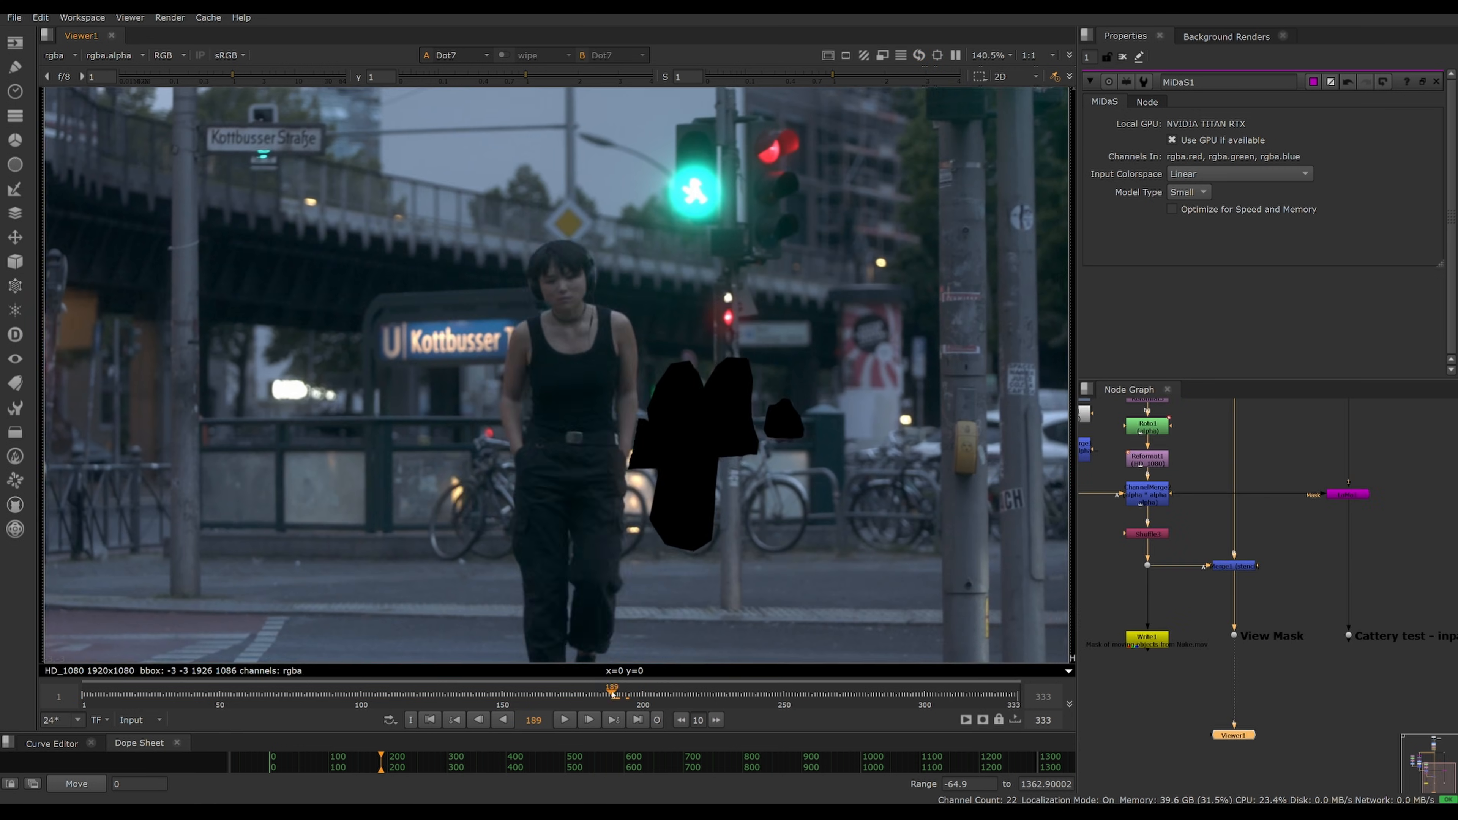
# - Scrub the masked plate back to frame 174 to check the cut-outs around the woman
pyautogui.moveTo(613, 695); pyautogui.dragTo(571, 705)
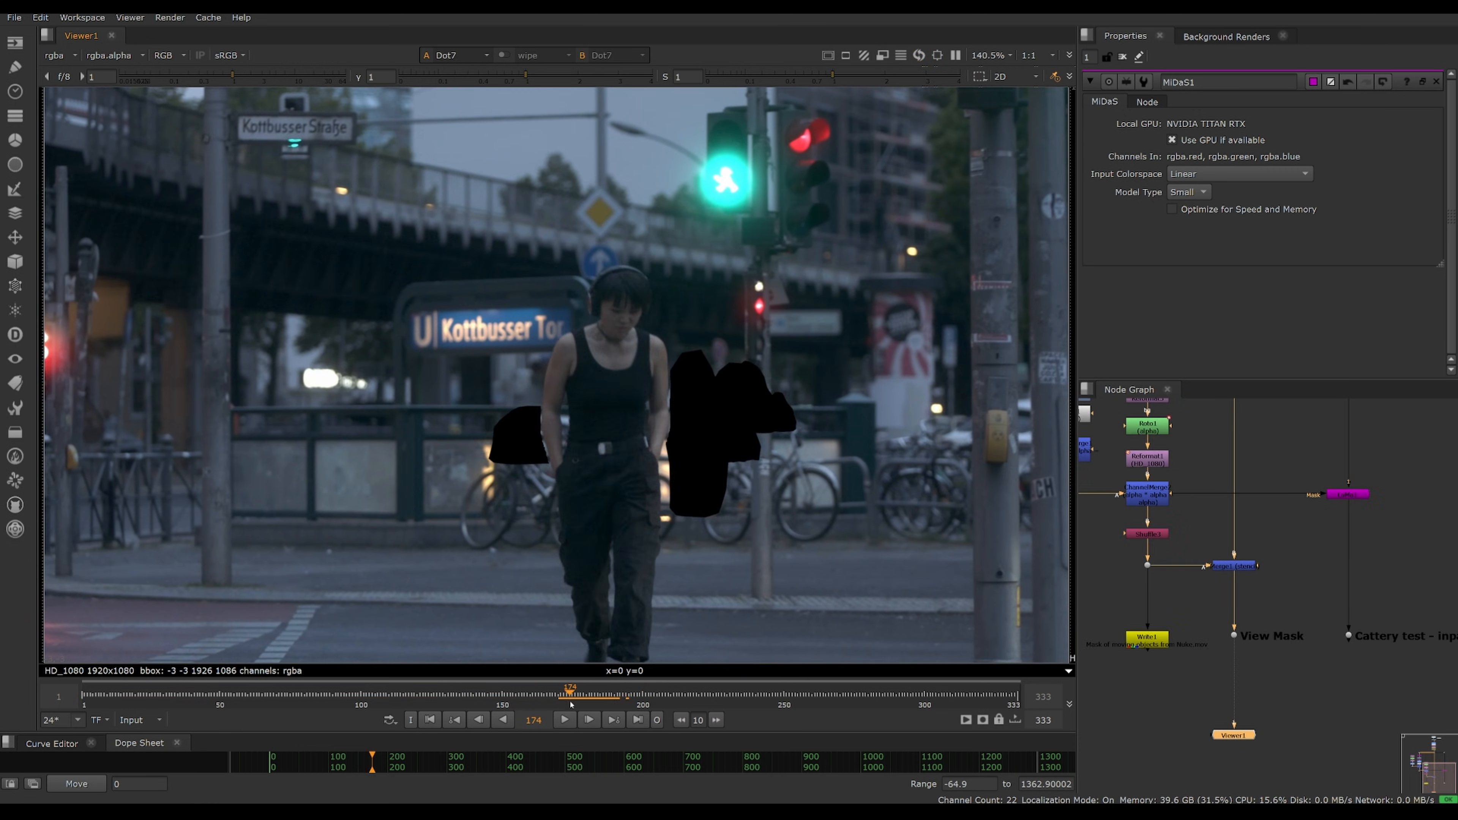
# - Open Roto1's properties to check its shapes around the woman at frame 174
pyautogui.scroll(5, 643, 420)
pyautogui.doubleClick(1210, 536)
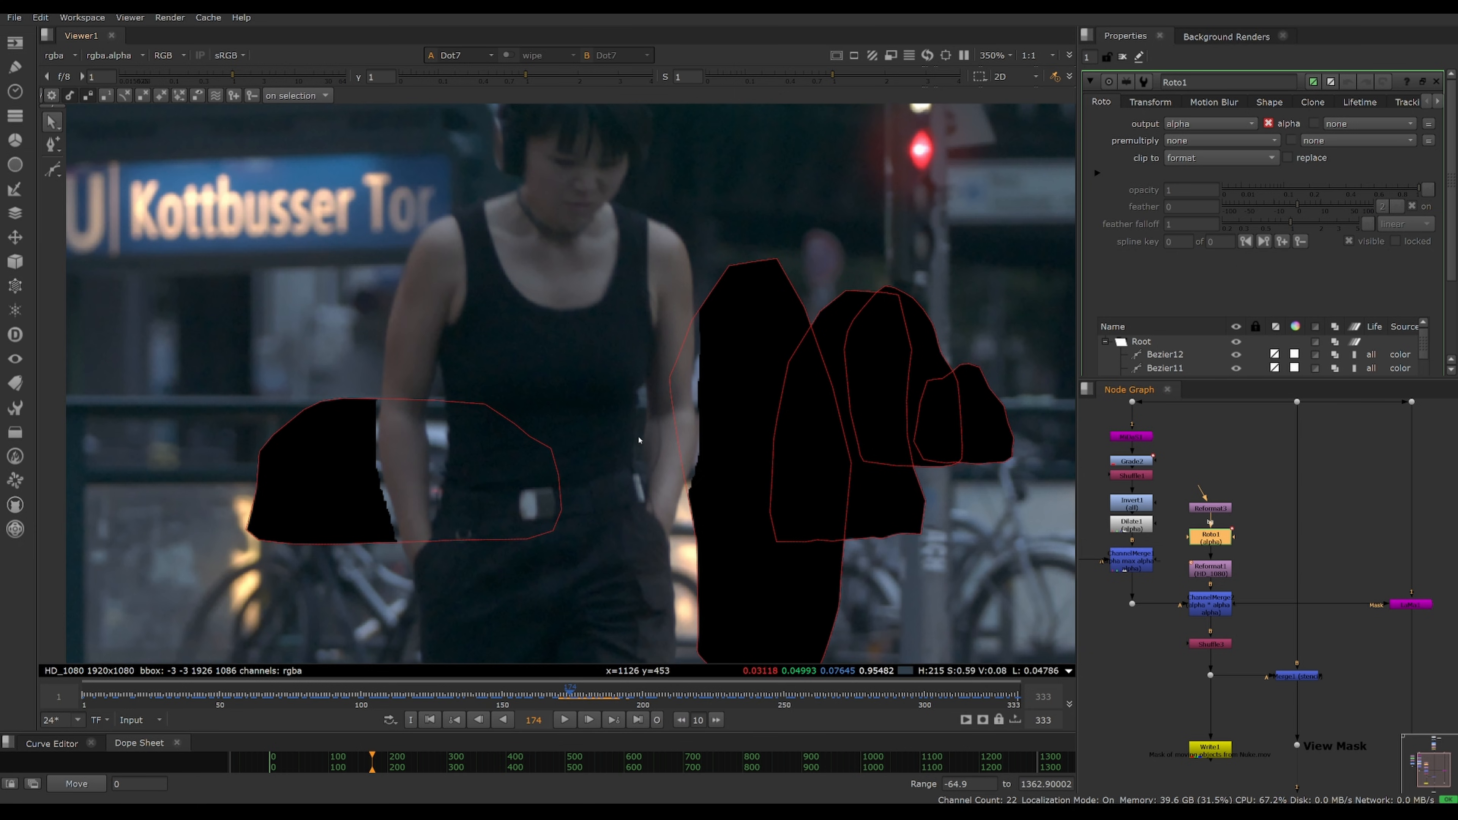
pyautogui.moveTo(649, 451); pyautogui.dragTo(672, 438, button='middle')
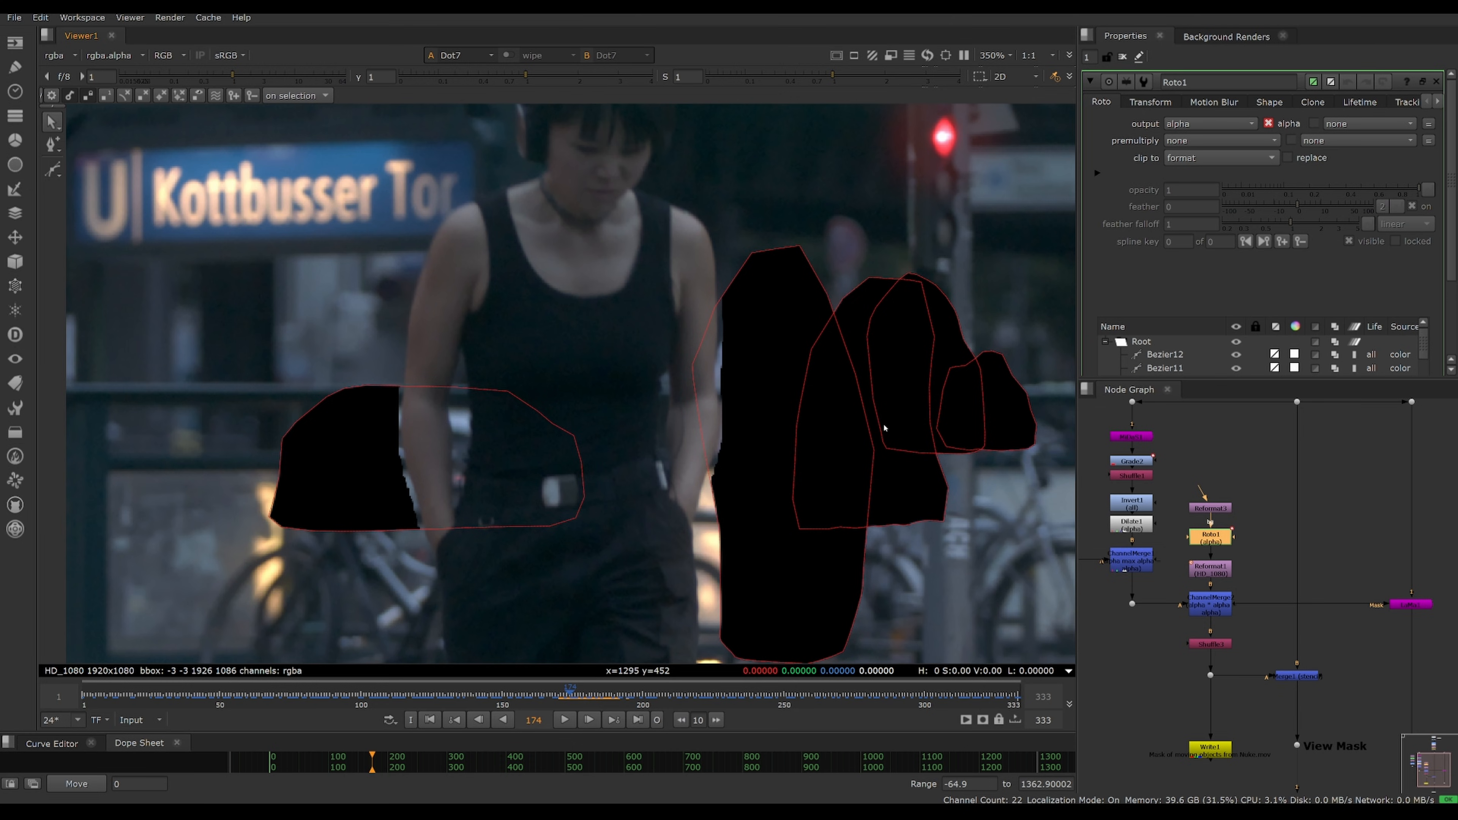
# - Switch the alpha-multiplying ChannelMerge node below Roto1 off and on to compare the cut-outs around the woman at frame 174
pyautogui.click(1140, 438)
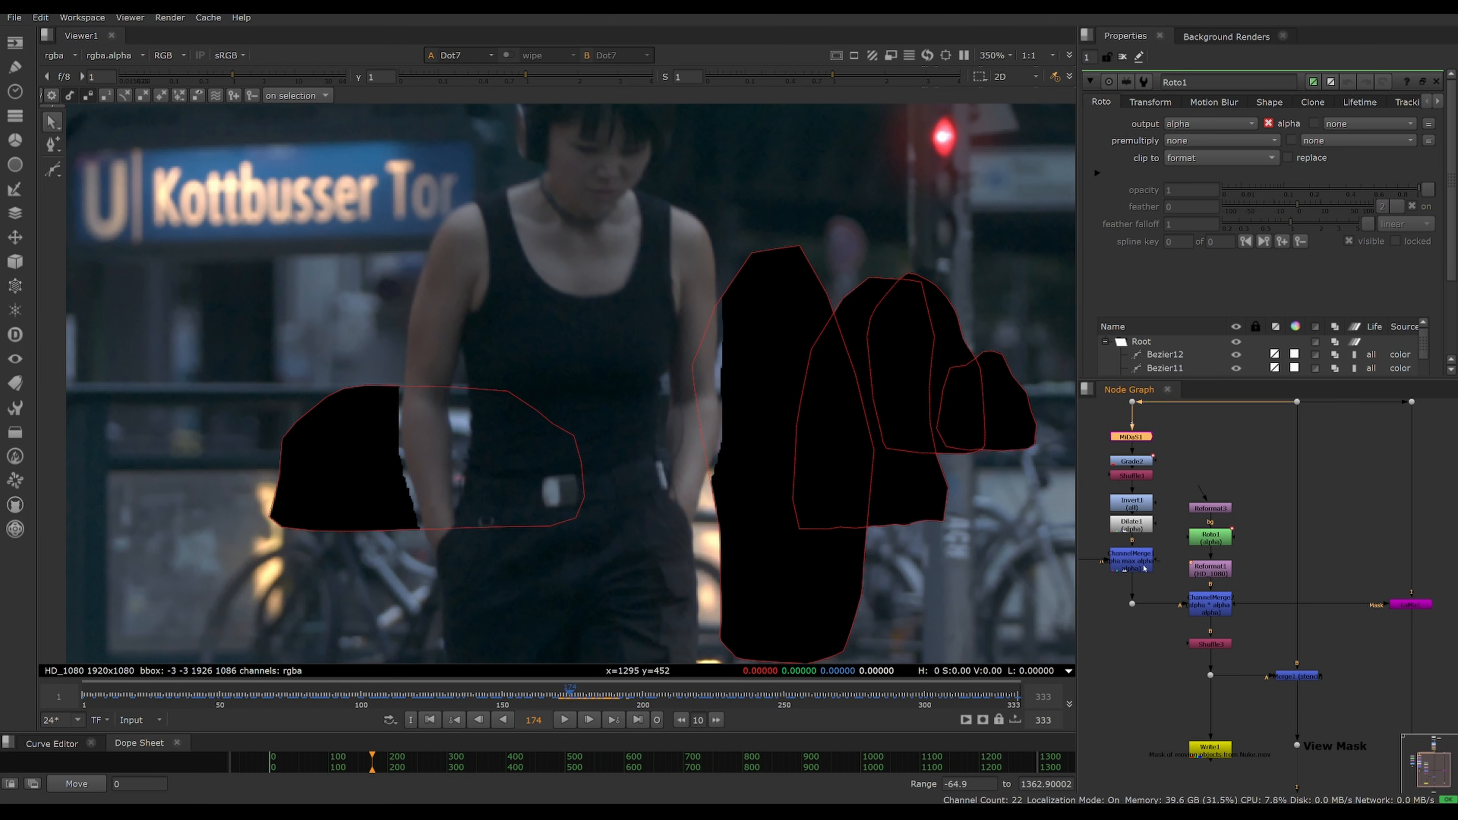
pyautogui.click(1218, 610)
pyautogui.press('d')
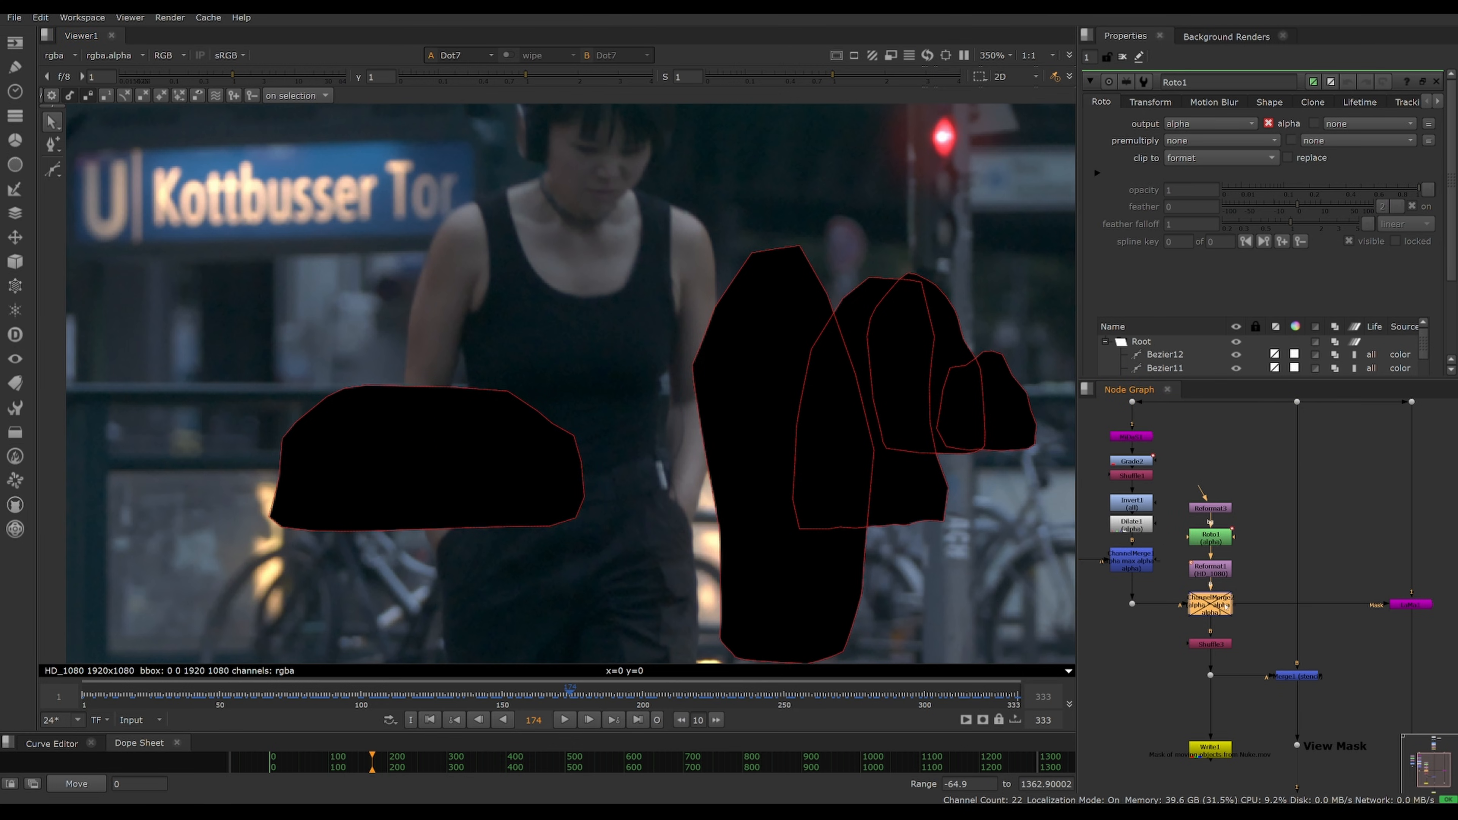
pyautogui.press('d')
pyautogui.press('d')
pyautogui.press('d')
pyautogui.press('d')
pyautogui.press('d')
# - Scrub to frame 132 and toggle the ChannelMerge node to check the cut-outs around the woman's full body
pyautogui.moveTo(470, 699)
pyautogui.mouseDown()
pyautogui.moveTo(440, 698)
pyautogui.moveTo(454, 699)
pyautogui.mouseUp()
pyautogui.scroll(-2, 764, 391)
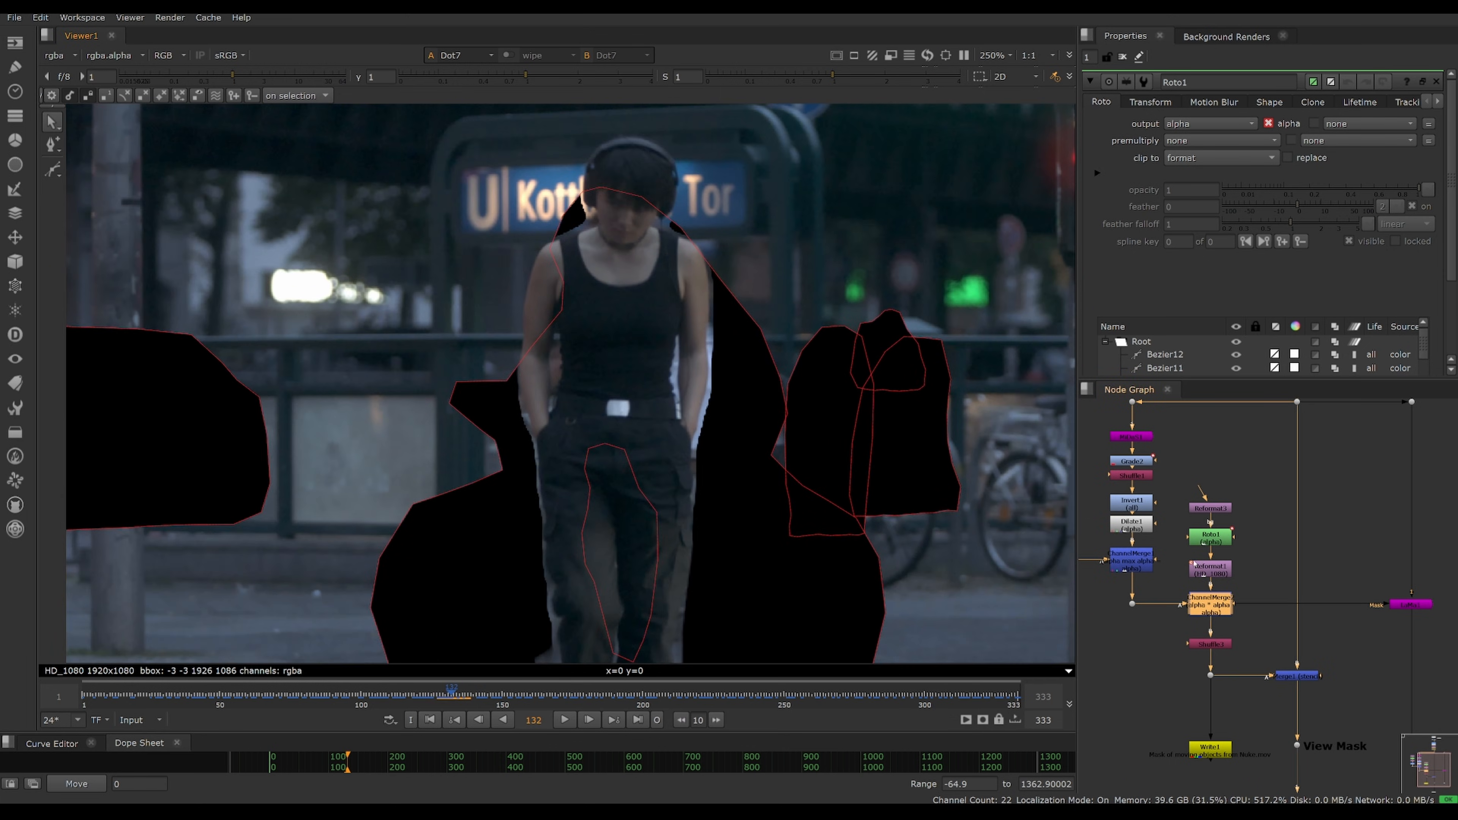
pyautogui.press('d')
pyautogui.press('d')
pyautogui.moveTo(864, 559); pyautogui.dragTo(826, 465, button='middle')
pyautogui.scroll(-2, 826, 465)
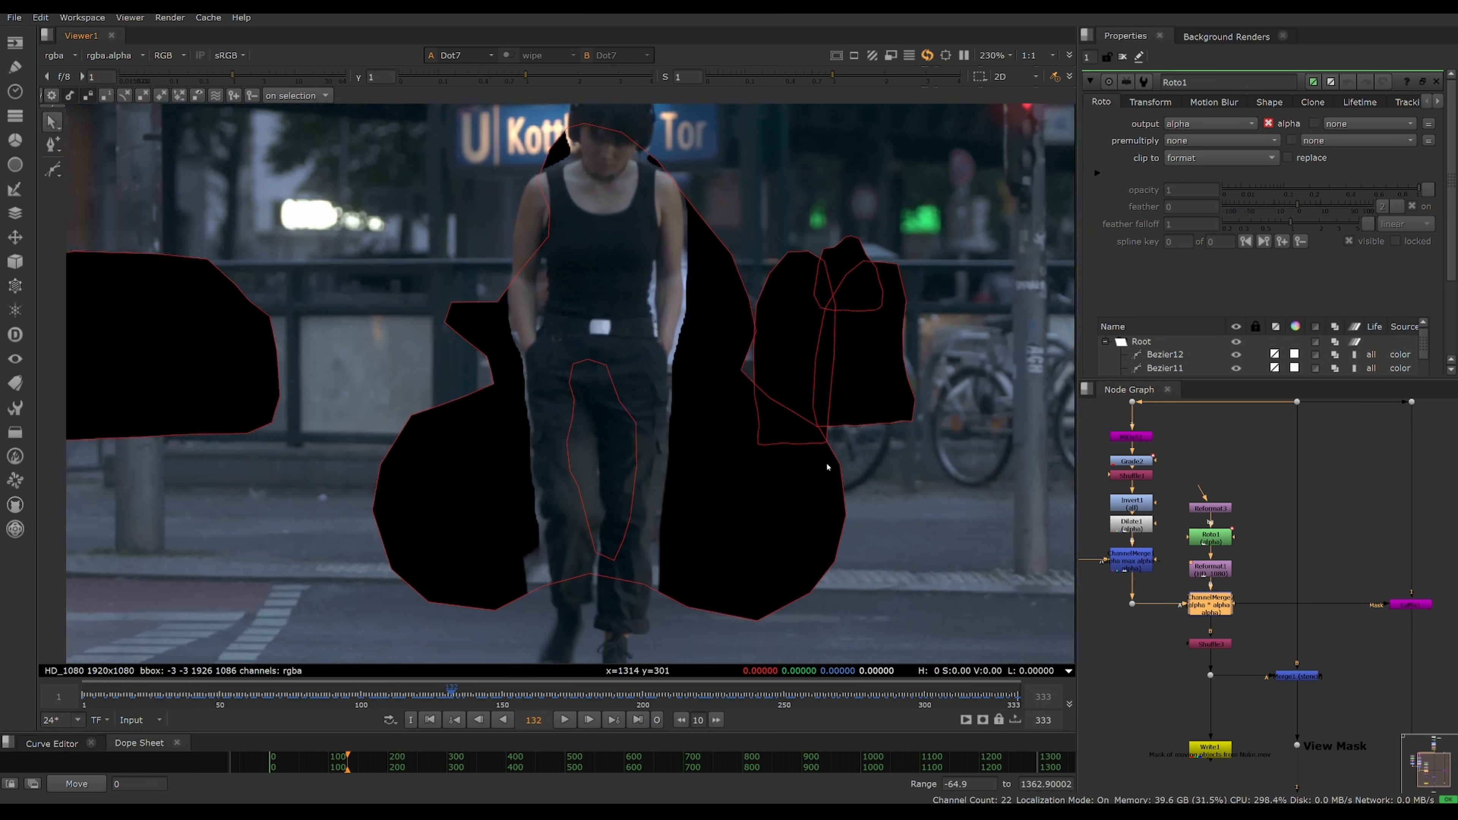
# - Hide the viewer overlay and repeatedly toggle the ChannelMerge node to compare the roto mask with and without the depth matte
pyautogui.press('q')
pyautogui.press('d')
pyautogui.press('d')
pyautogui.press('d')
pyautogui.press('d')
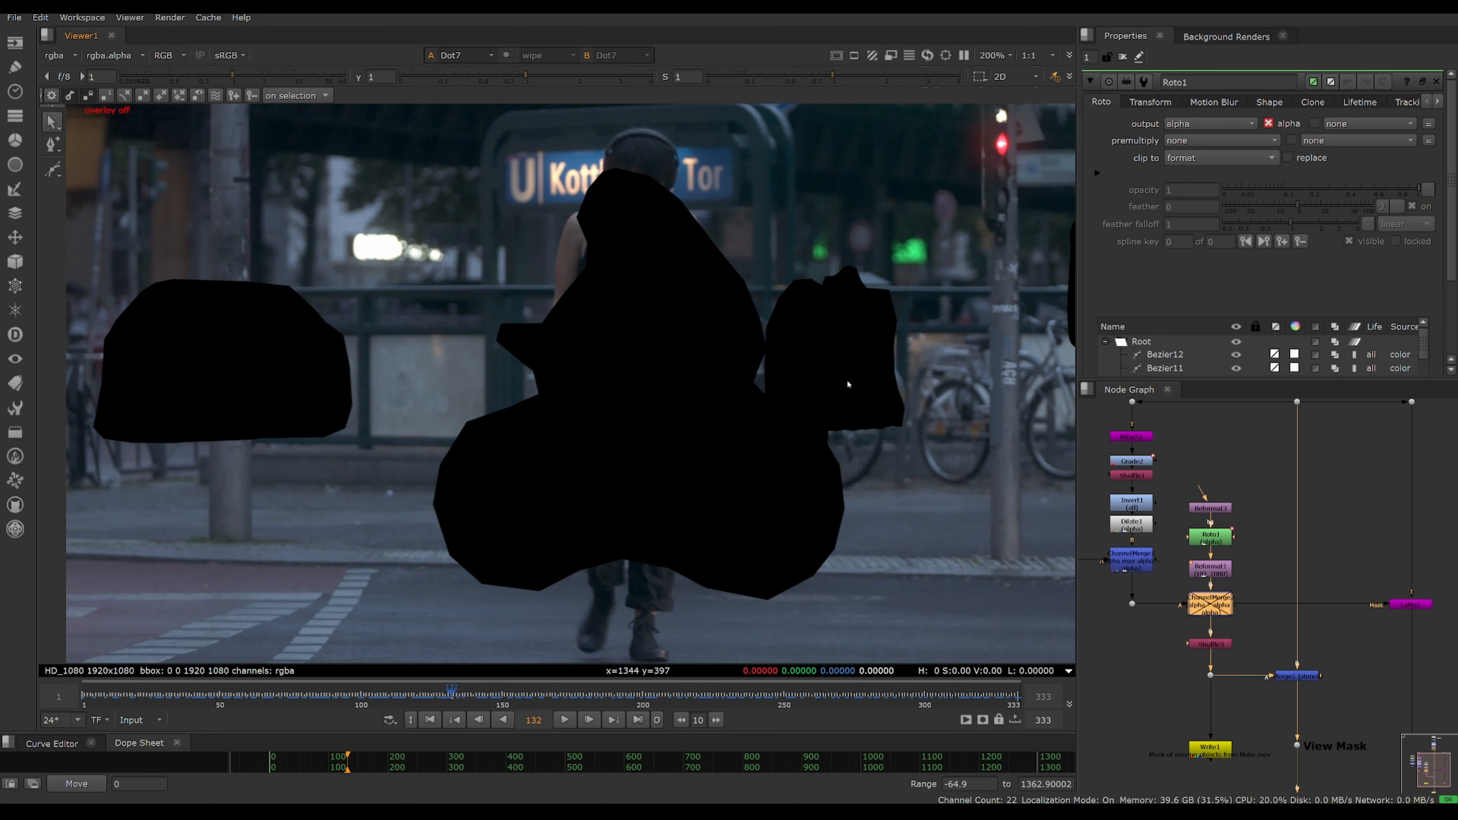
pyautogui.press('d')
pyautogui.press('d')
pyautogui.press('d')
pyautogui.press('d')
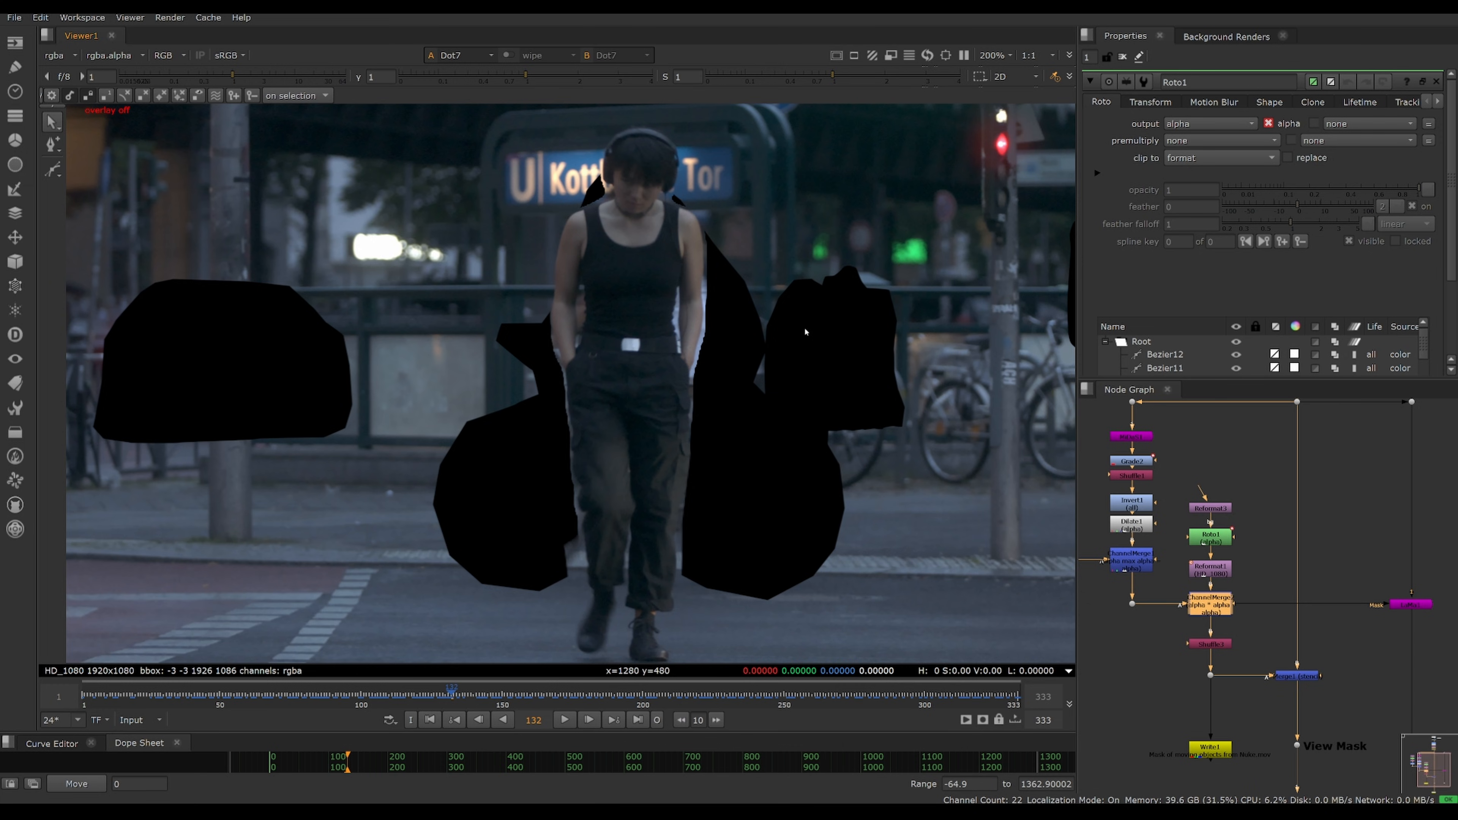
pyautogui.press('d')
pyautogui.press('d')
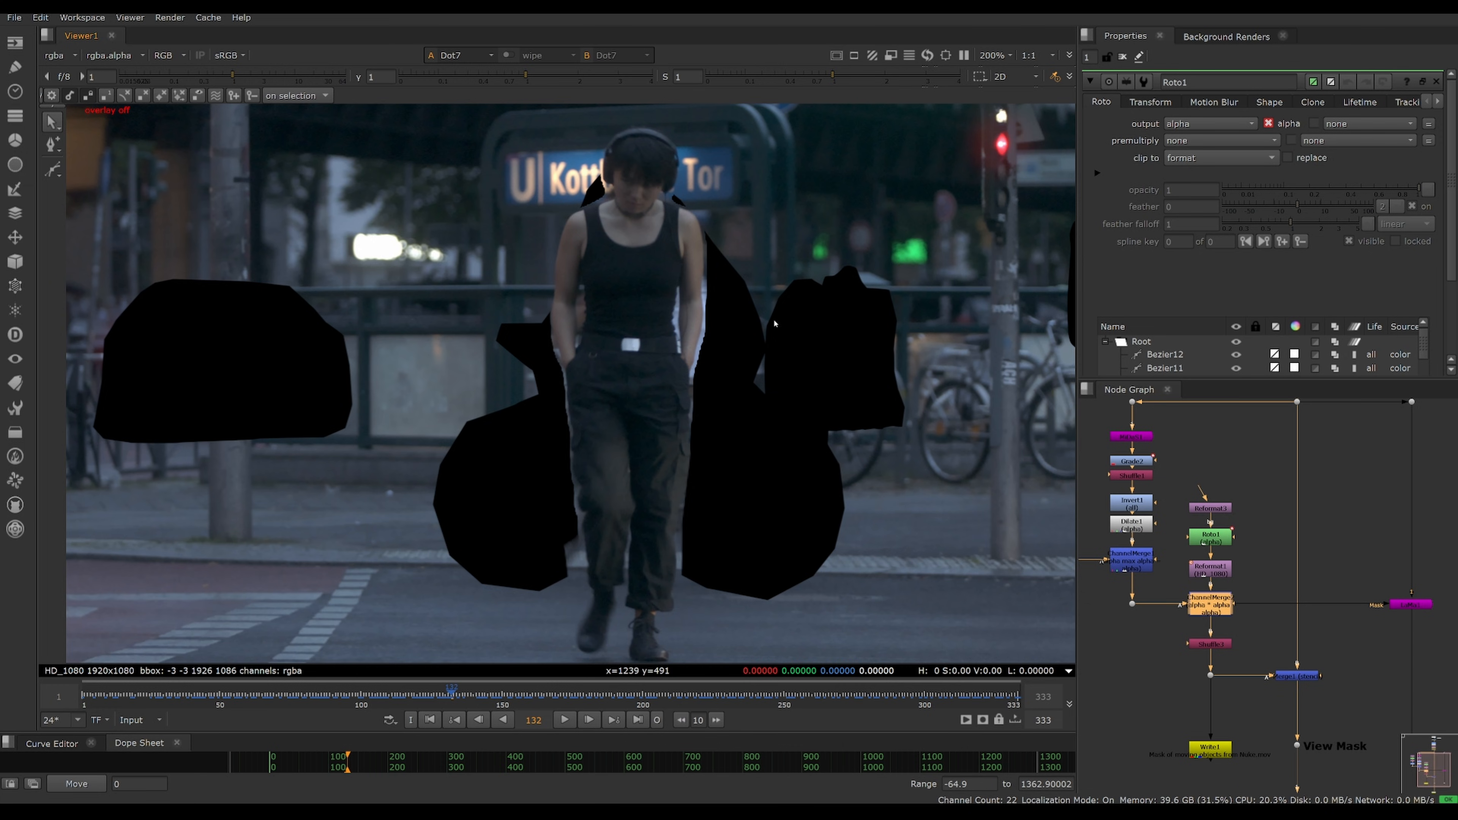
pyautogui.press('d')
pyautogui.press('d')
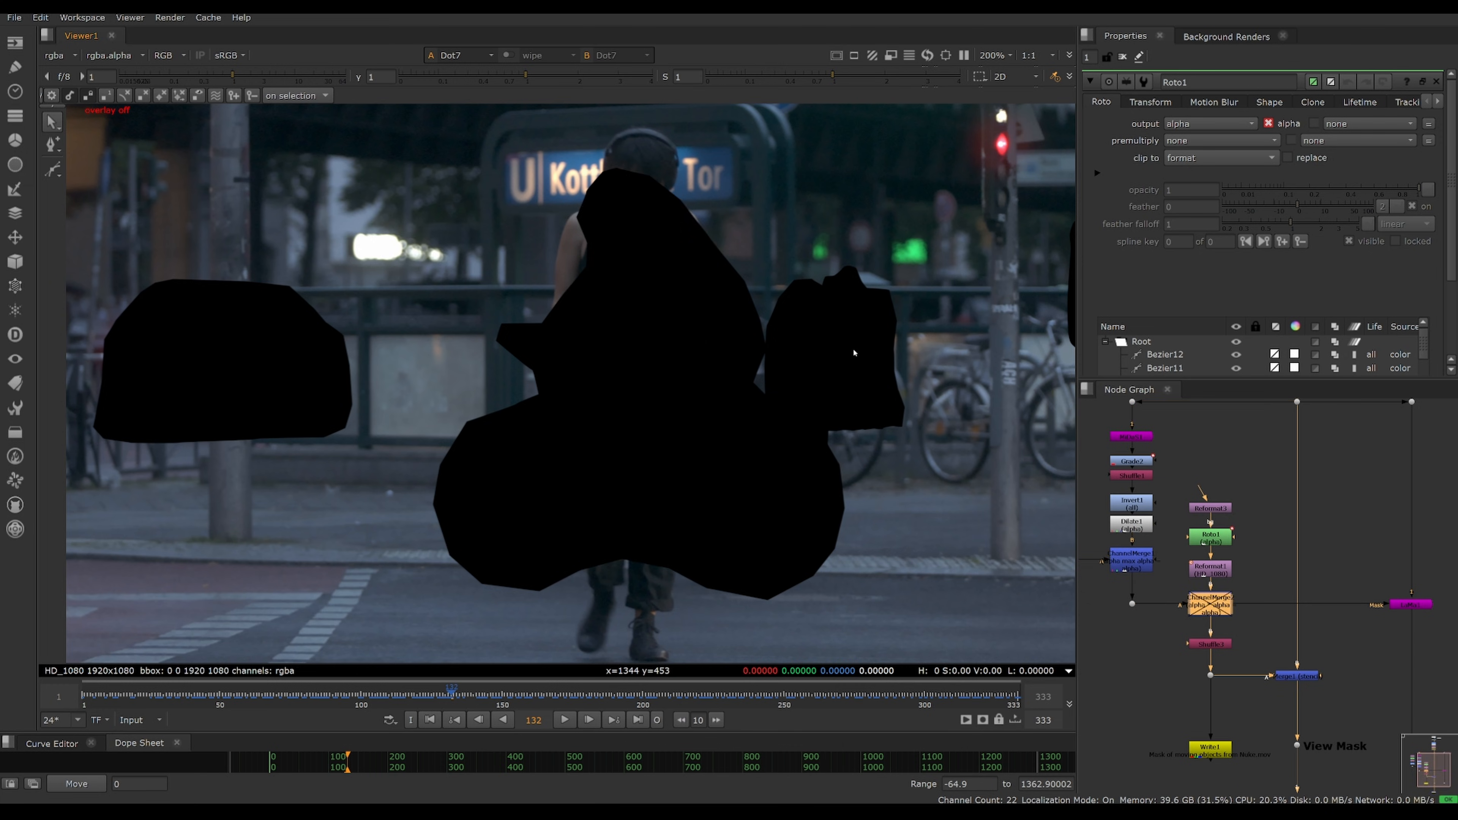
# - Fit the plate in the viewer with the roto overlay shown again, and open the LaMa1 node's properties
pyautogui.moveTo(1212, 467); pyautogui.dragTo(1059, 325, button='middle')
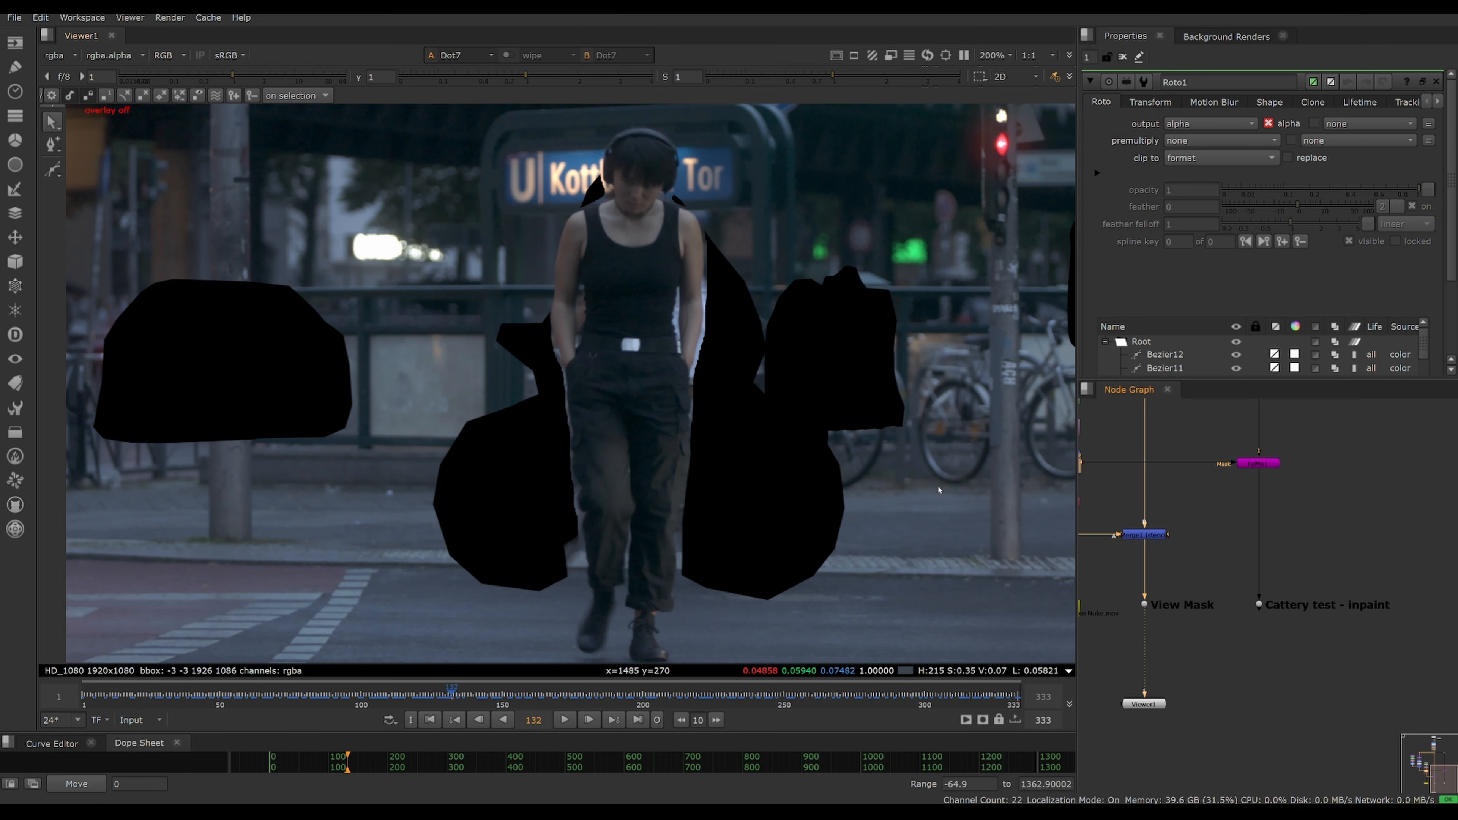
pyautogui.press('f')
pyautogui.press('o')
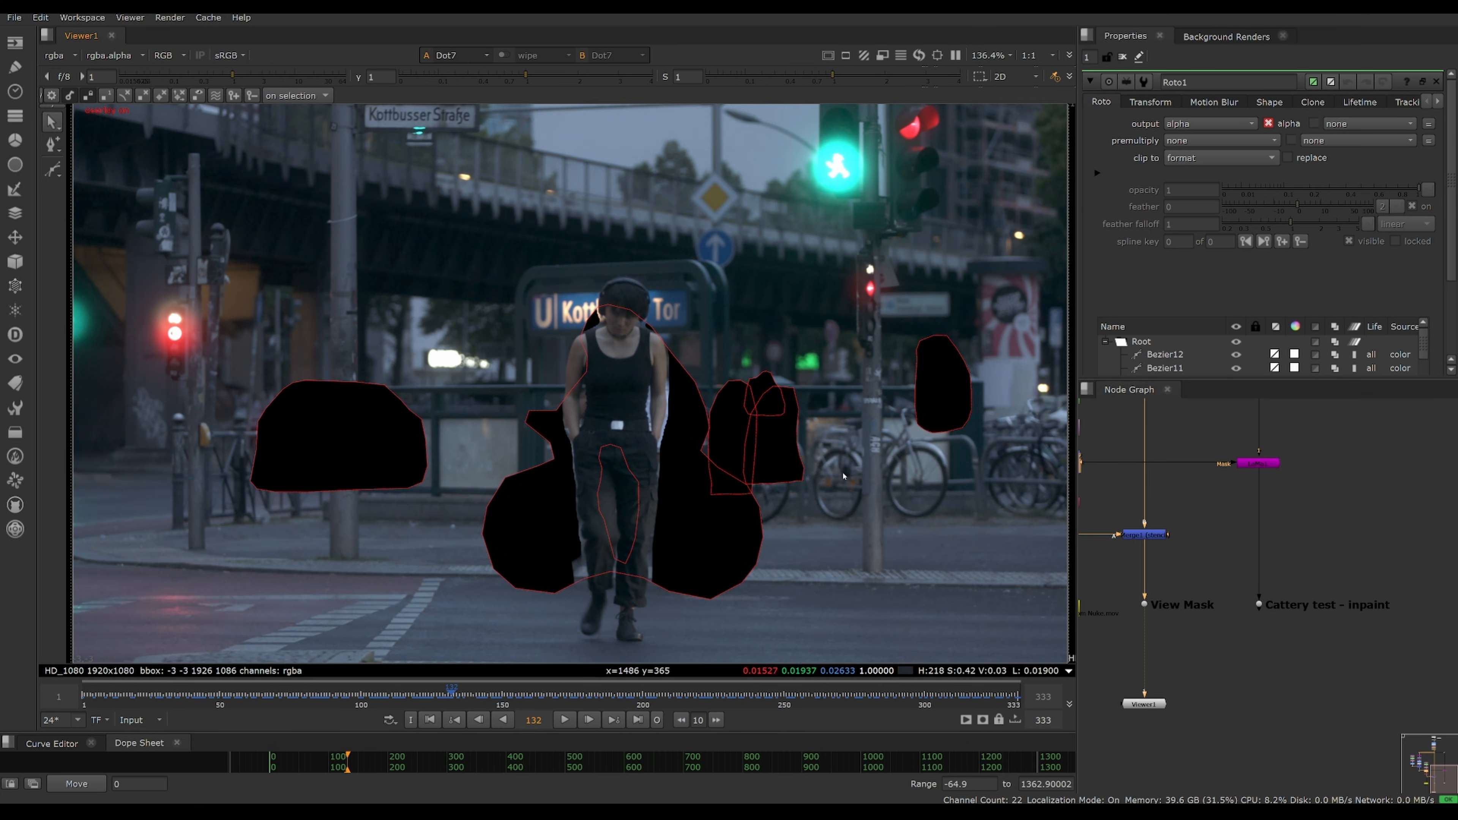
pyautogui.scroll(10, 1257, 463)
pyautogui.moveTo(1231, 474); pyautogui.dragTo(1237, 519, button='middle')
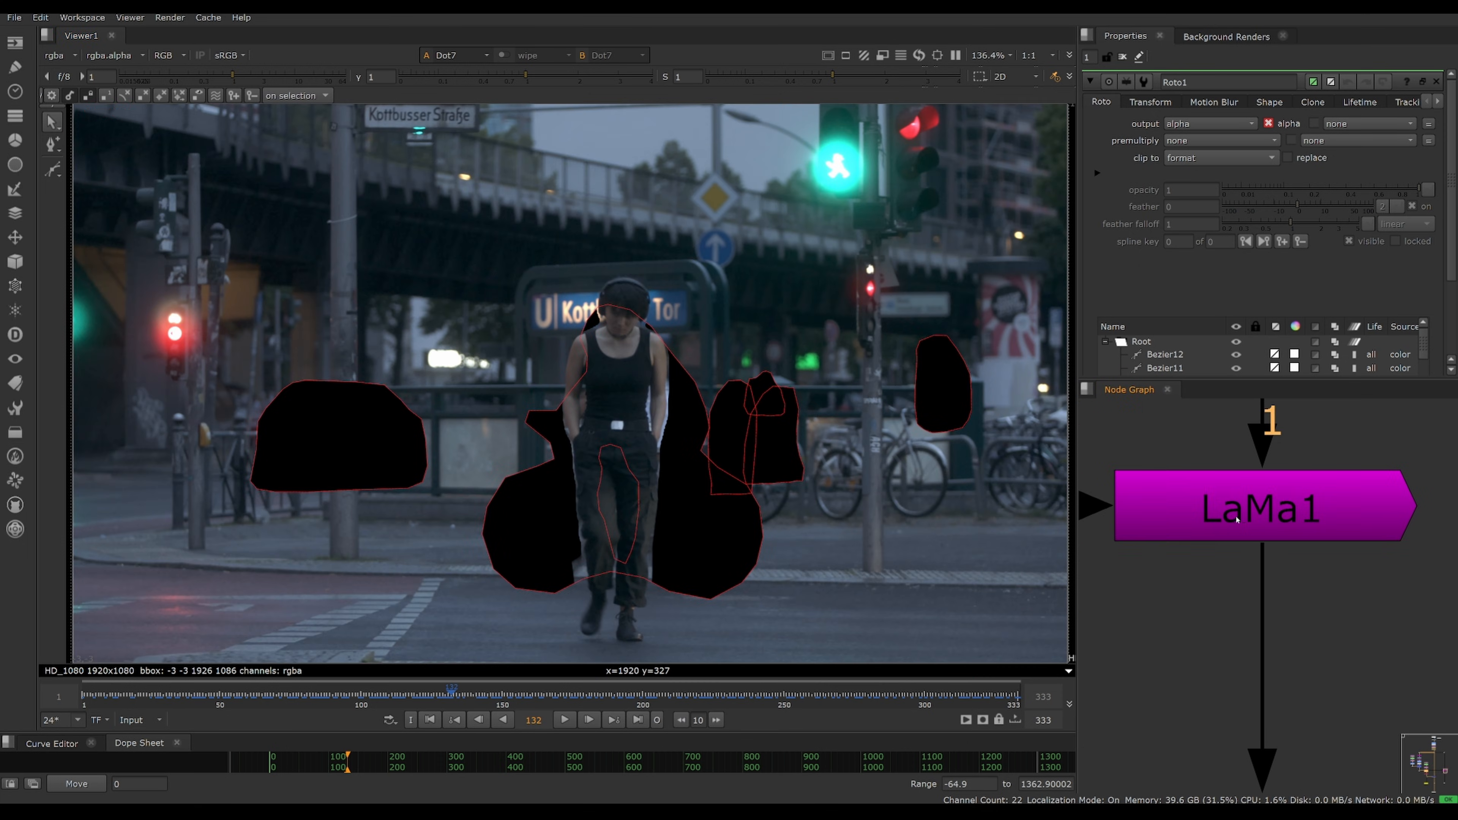
pyautogui.doubleClick(1237, 519)
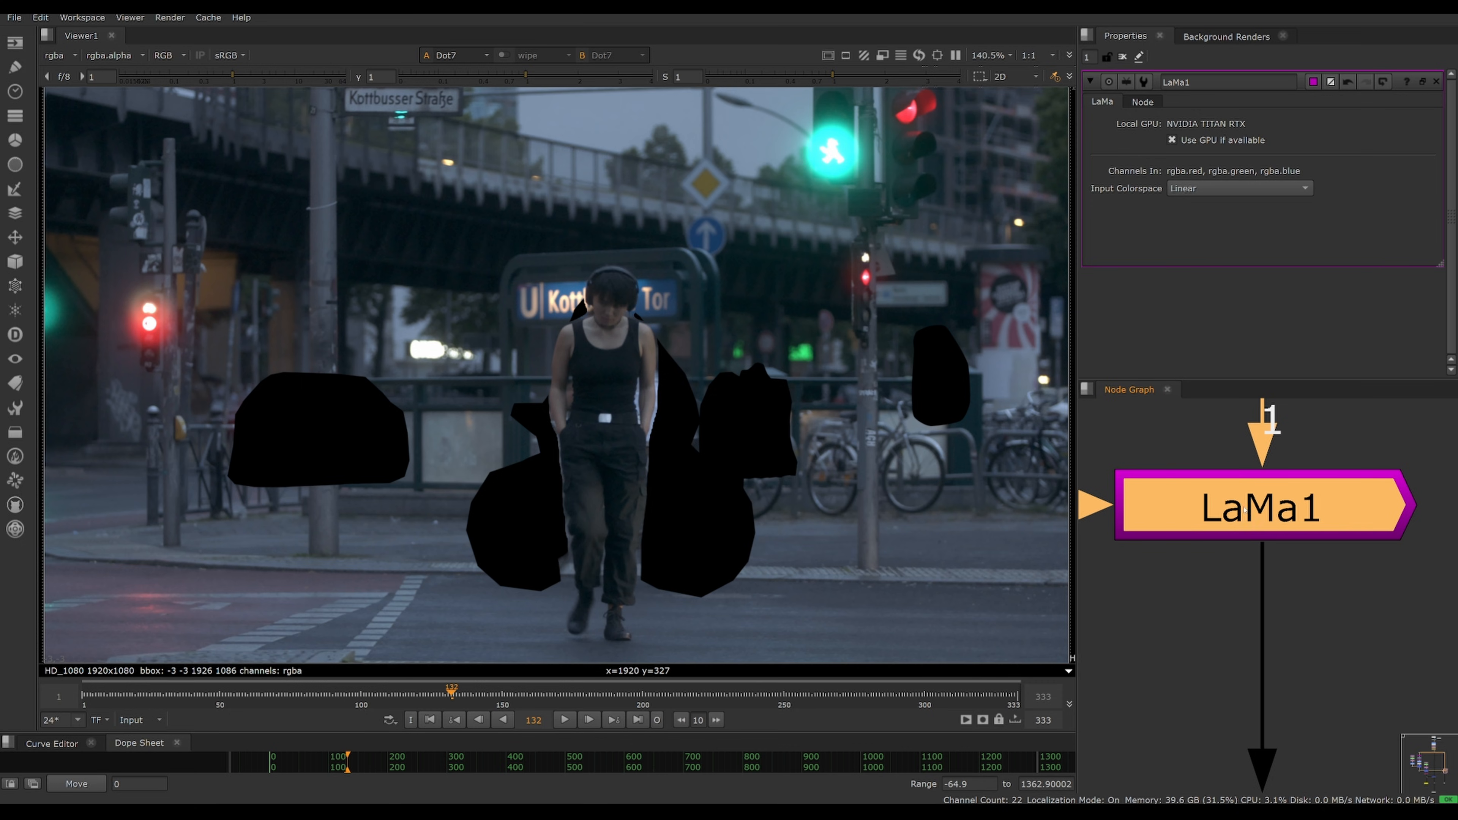
# - View the "Cattery test - inpaint" output in the viewer
pyautogui.scroll(-3, 1187, 507)
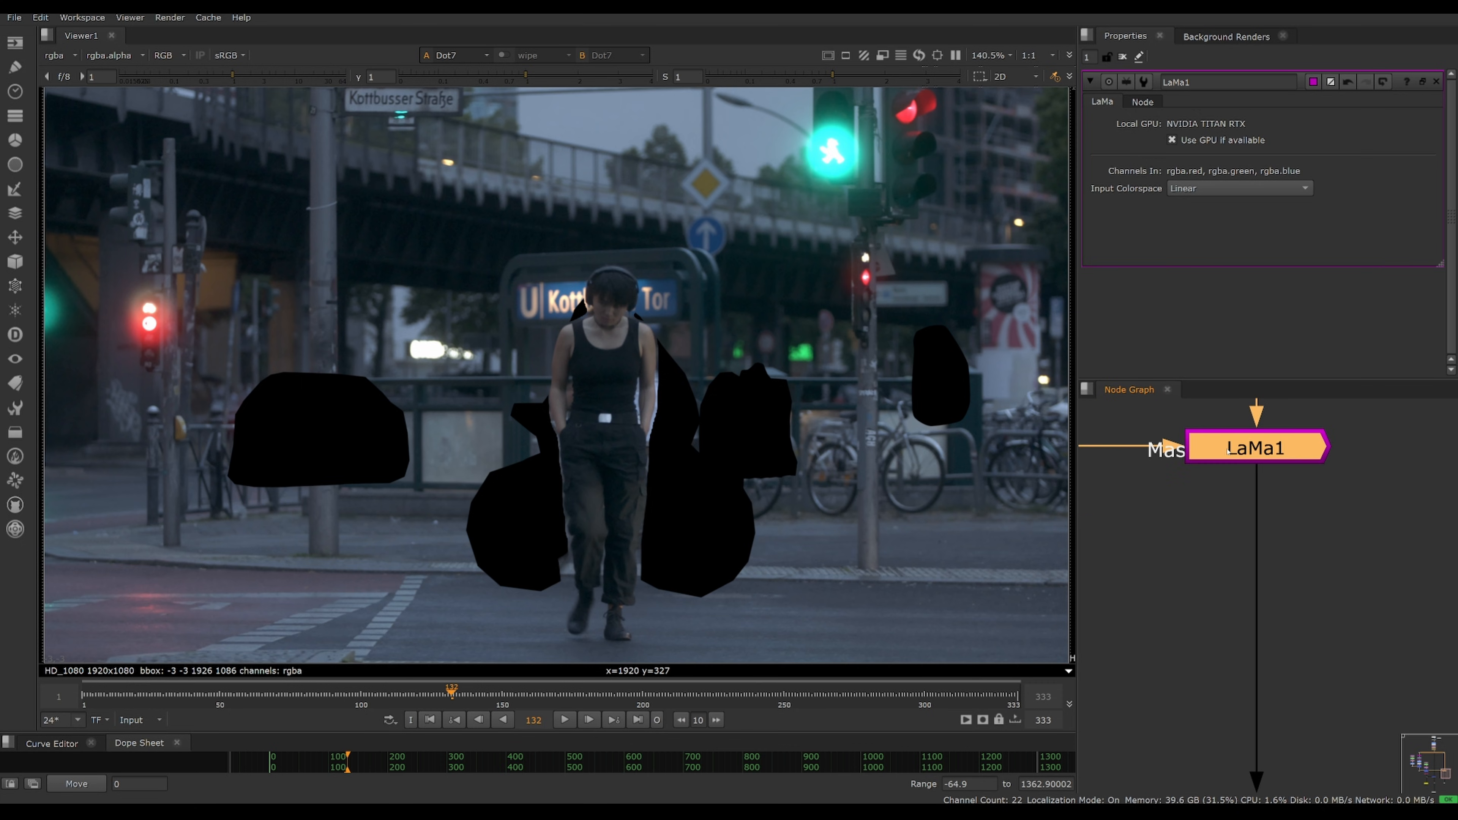
pyautogui.scroll(-6, 1232, 452)
pyautogui.scroll(5, 1319, 511)
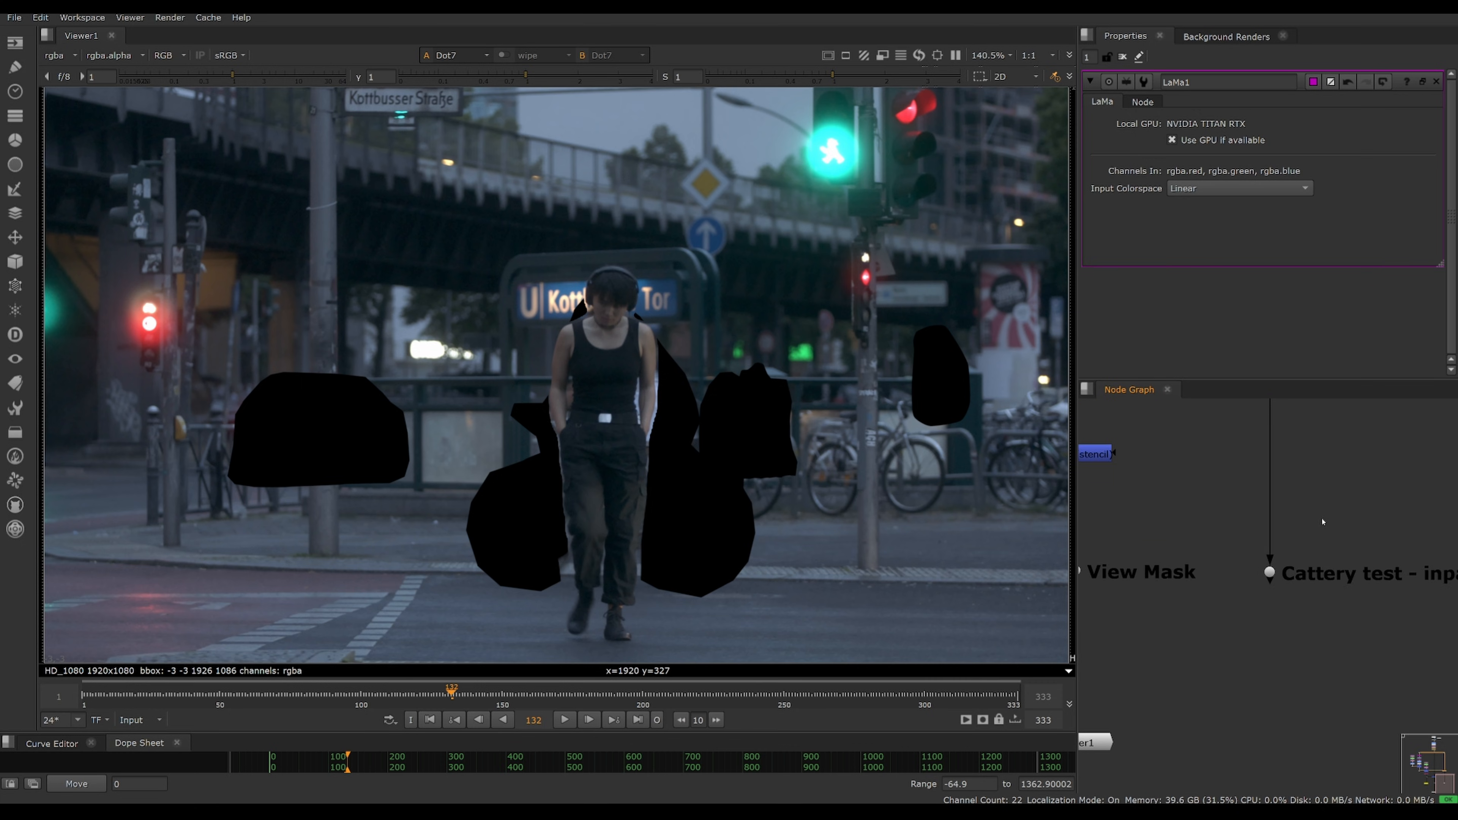
pyautogui.click(1270, 571)
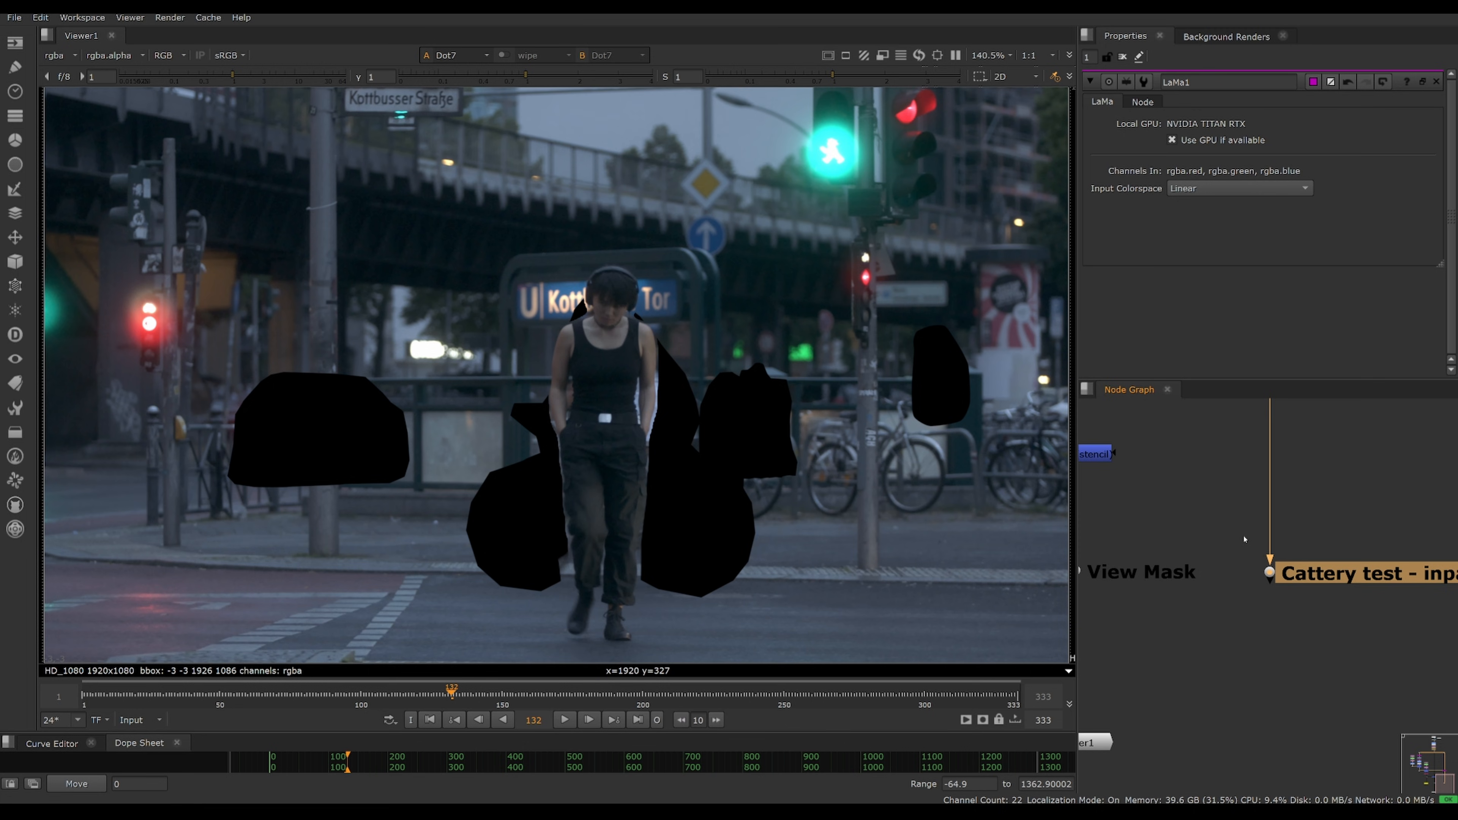
pyautogui.press('1')
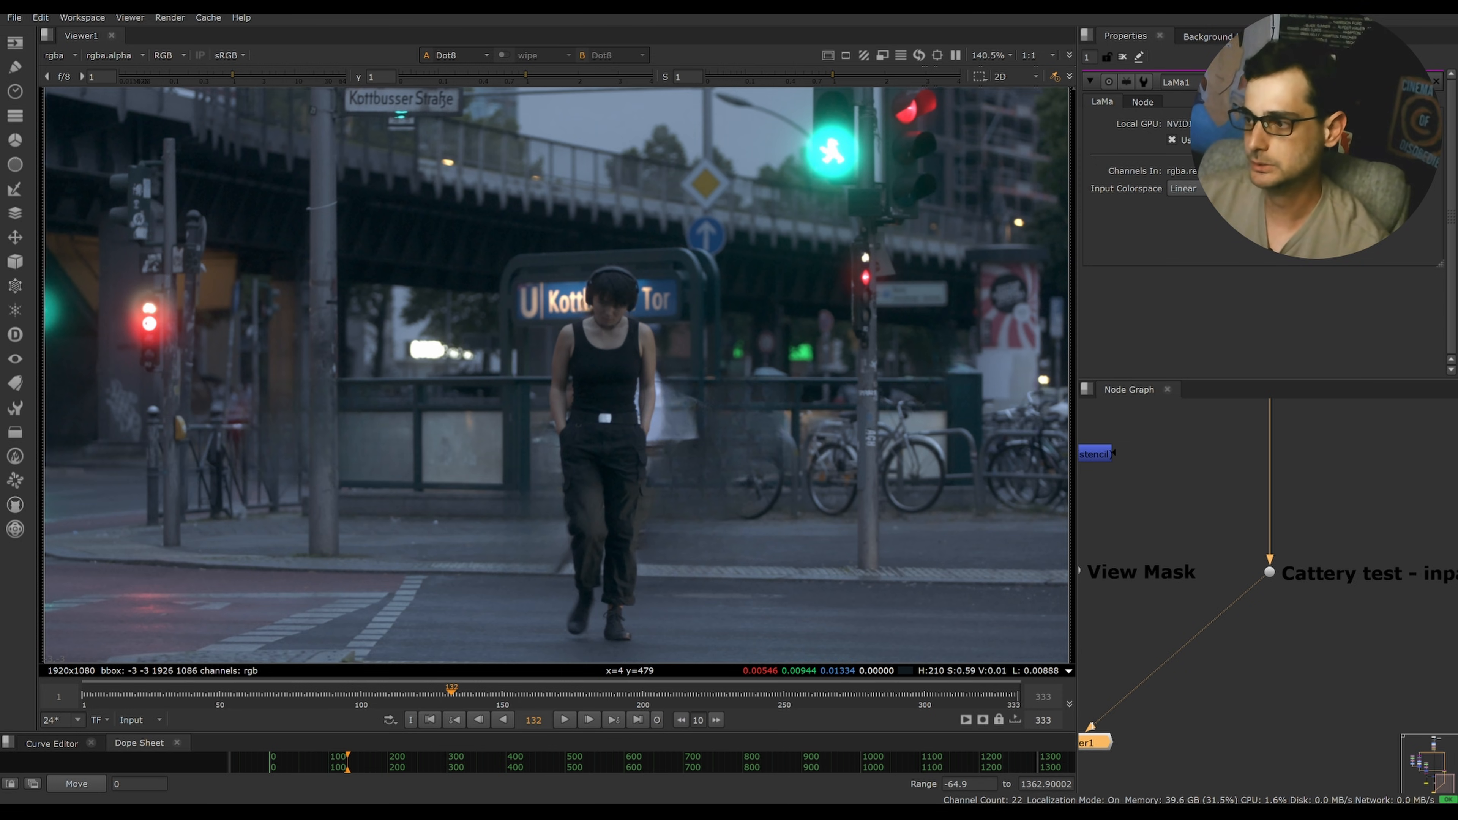
# - Toggle the LaMa1 node off and on to compare the original plate with the inpainted result at frame 132
pyautogui.press('f')
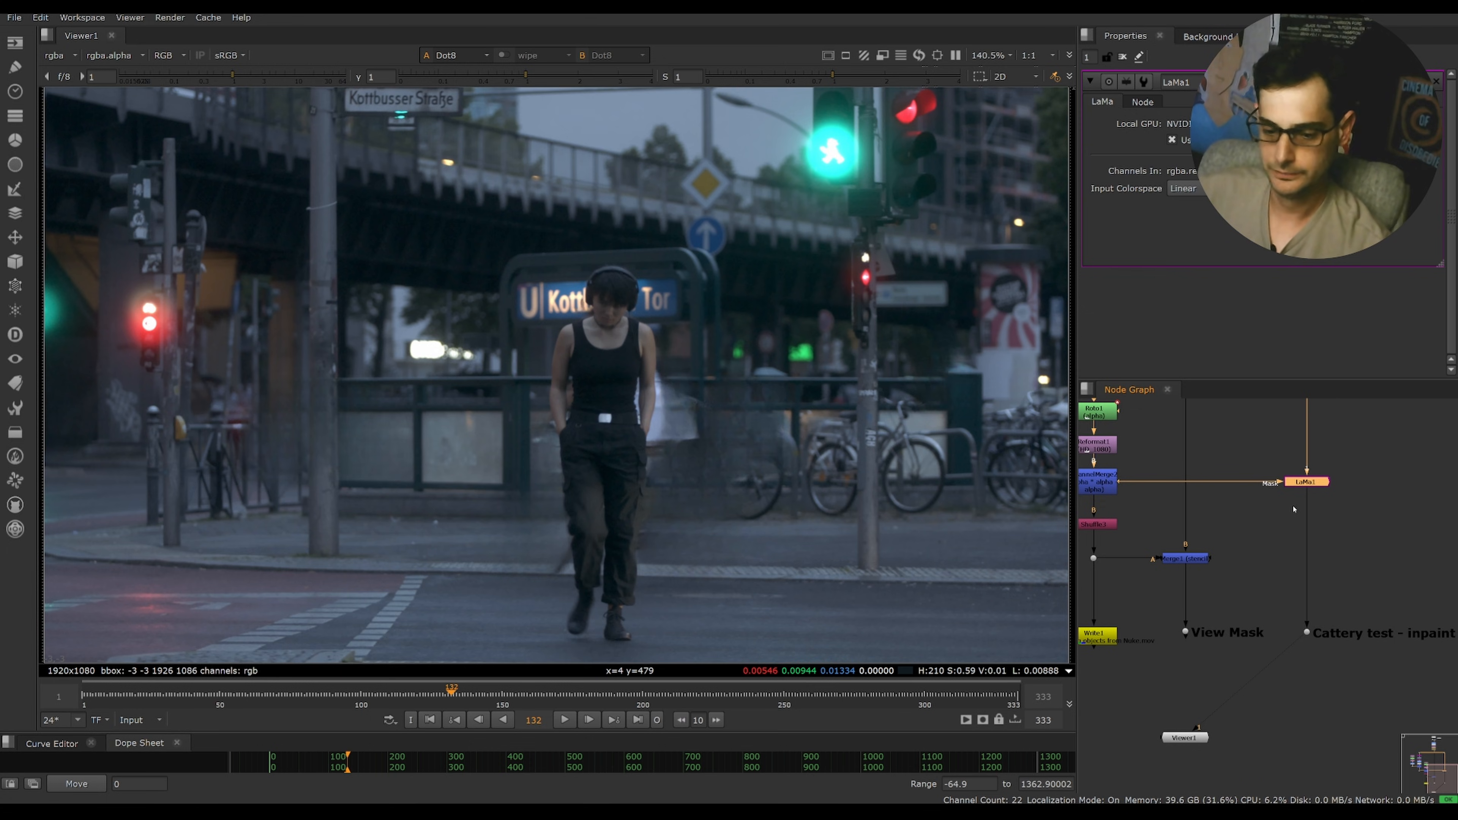
pyautogui.press('d')
pyautogui.press('d')
pyautogui.press('d')
pyautogui.press('d')
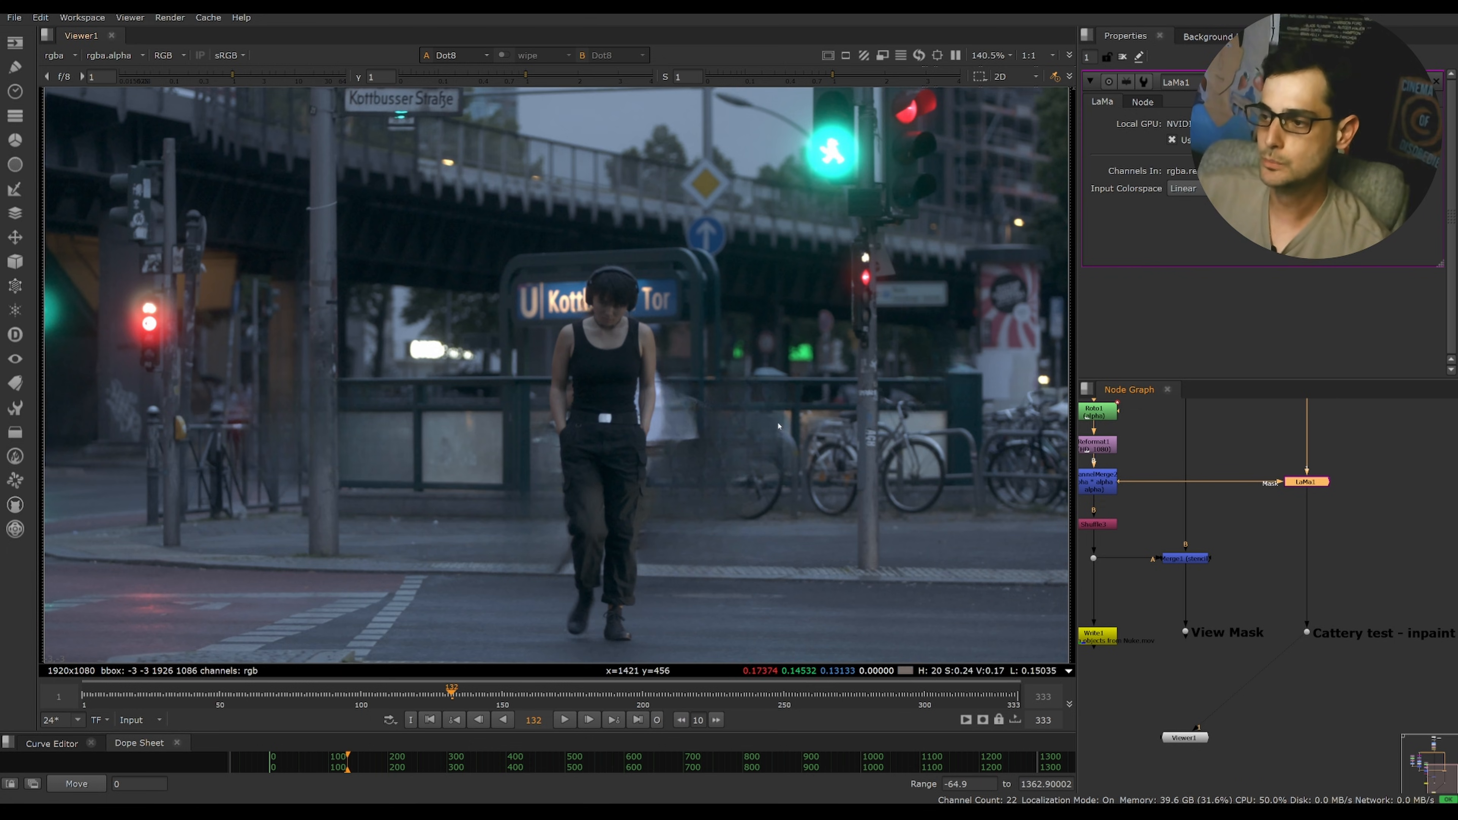
pyautogui.press('d')
pyautogui.press('d')
pyautogui.press('d')
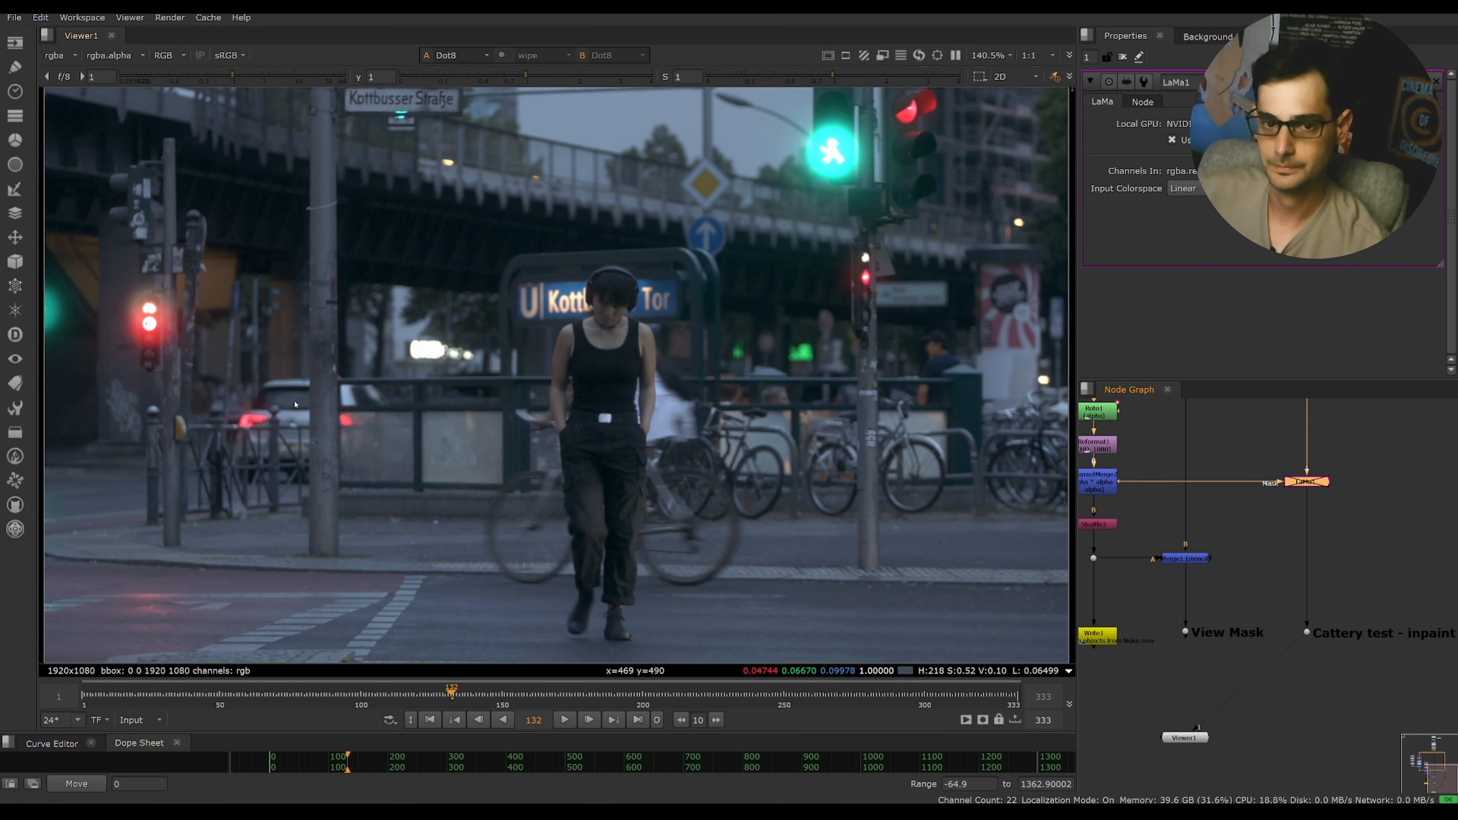
pyautogui.press('d')
# - Inspect the inpainted area beside the woman closely for edge and texture quality
pyautogui.scroll(8, 717, 454)
pyautogui.scroll(2, 771, 434)
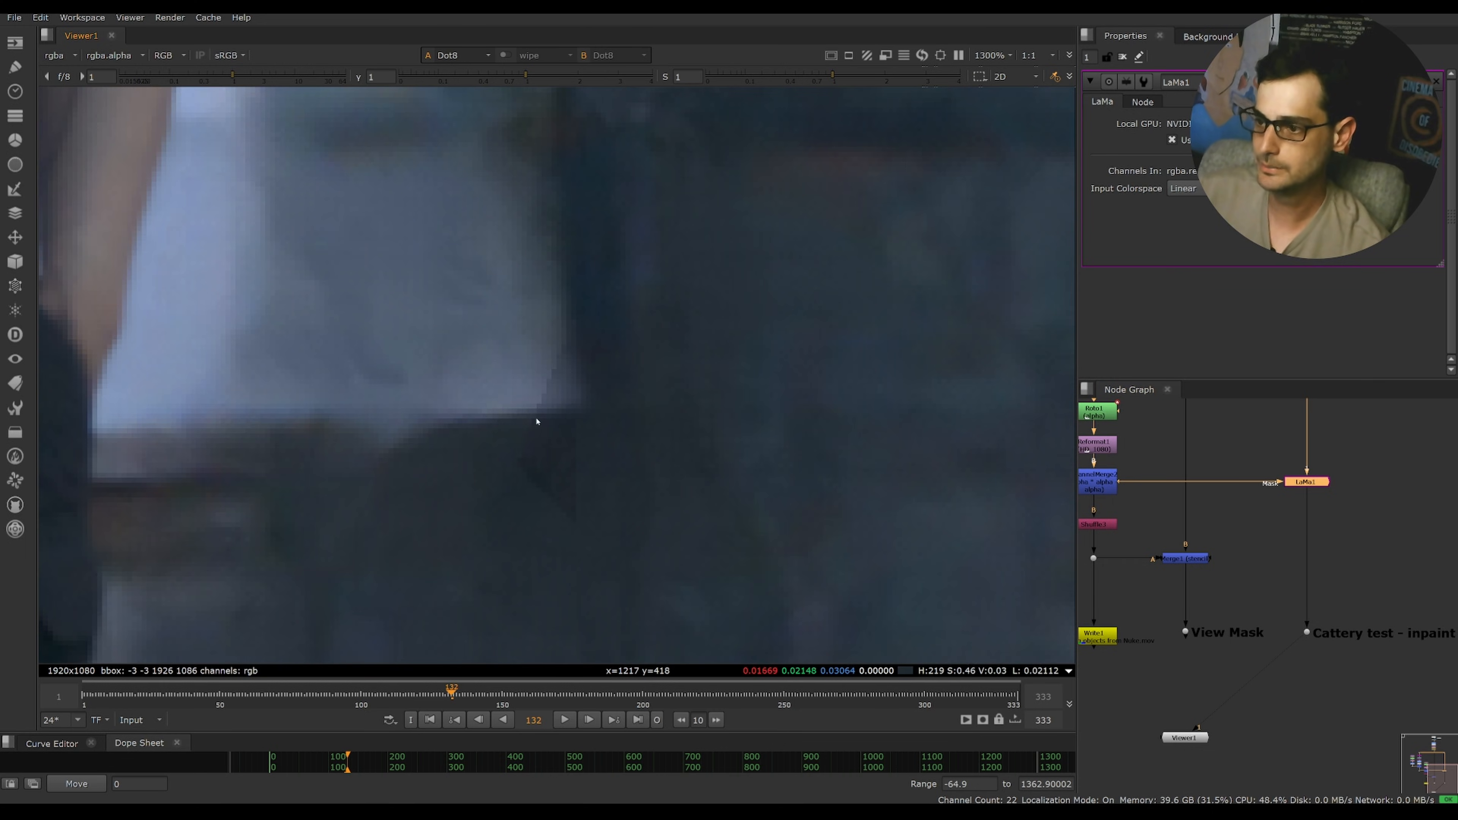
pyautogui.scroll(3, 605, 359)
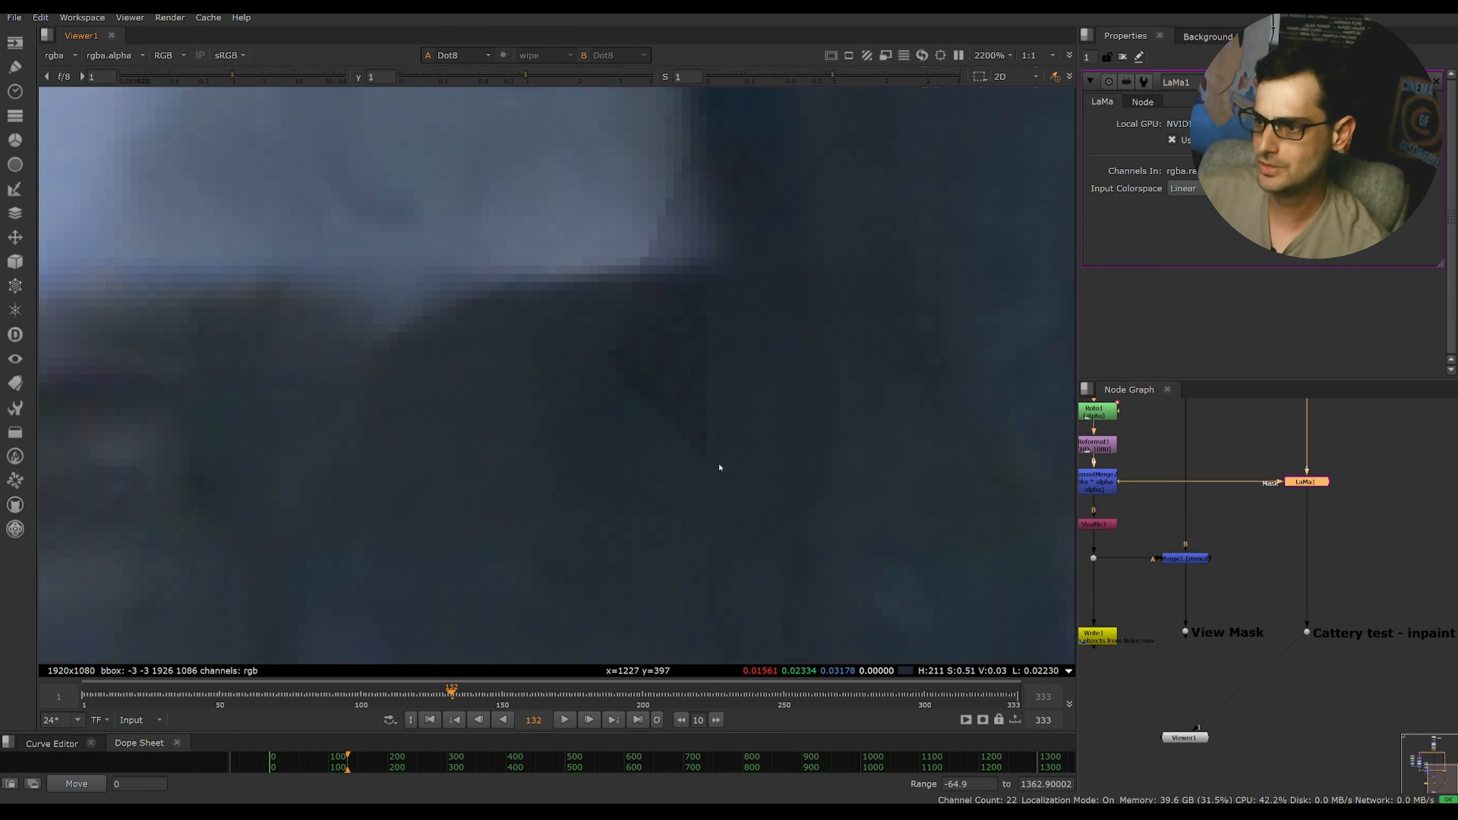
pyautogui.scroll(-6, 640, 278)
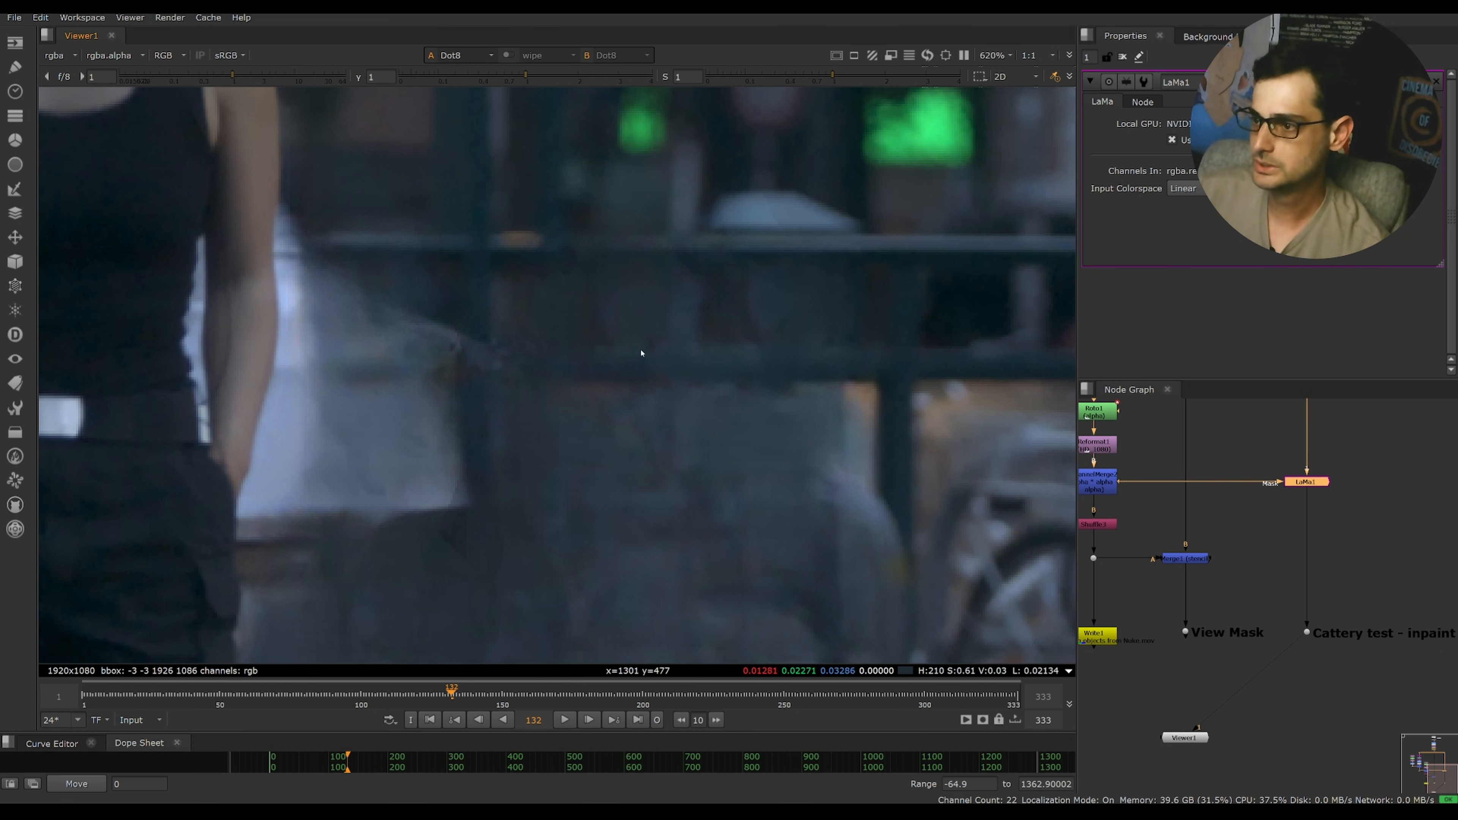
pyautogui.scroll(-4, 542, 353)
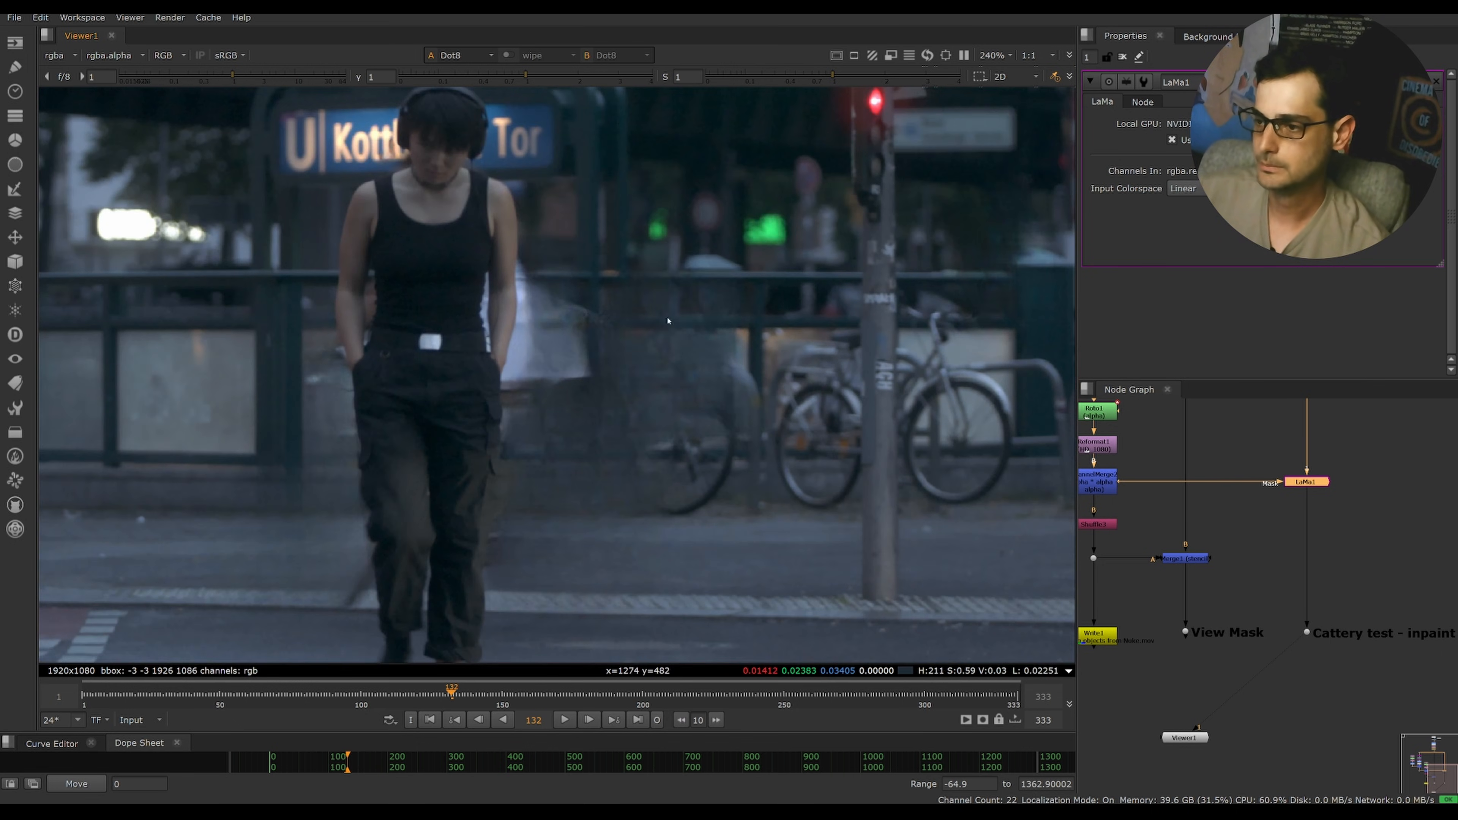
# - Disable the Denoise1 node between Clamp1 and Reformat1 to test the inpaint on the grainy plate
pyautogui.moveTo(1231, 502); pyautogui.dragTo(1275, 691, button='middle')
pyautogui.scroll(-3, 1275, 597)
pyautogui.moveTo(1292, 460); pyautogui.dragTo(1275, 595, button='middle')
pyautogui.scroll(7, 1275, 596)
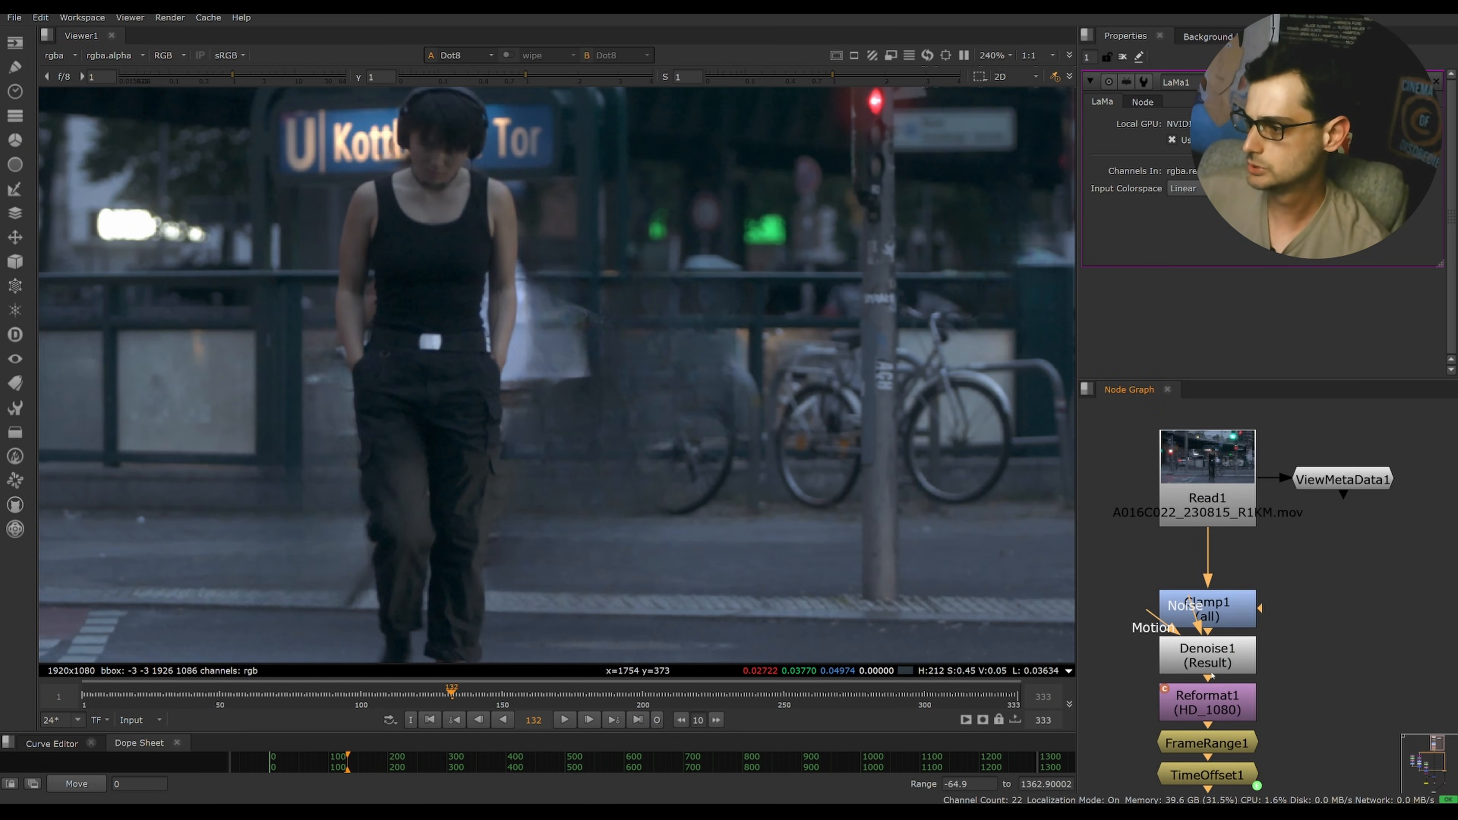
pyautogui.moveTo(1211, 675); pyautogui.dragTo(1225, 600, button='middle')
pyautogui.click(1225, 598)
pyautogui.scroll(2, 1219, 596)
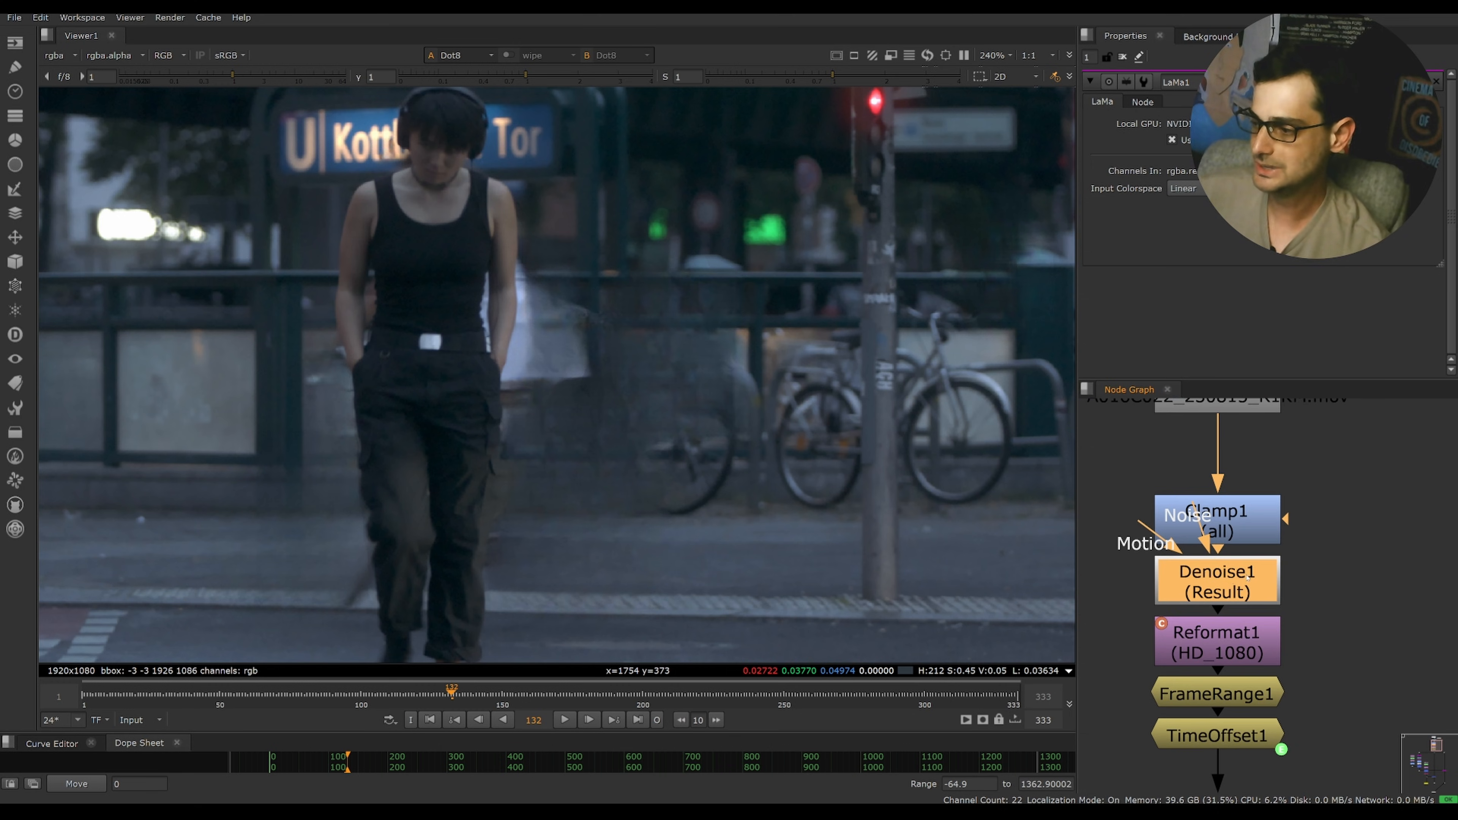
pyautogui.press('d')
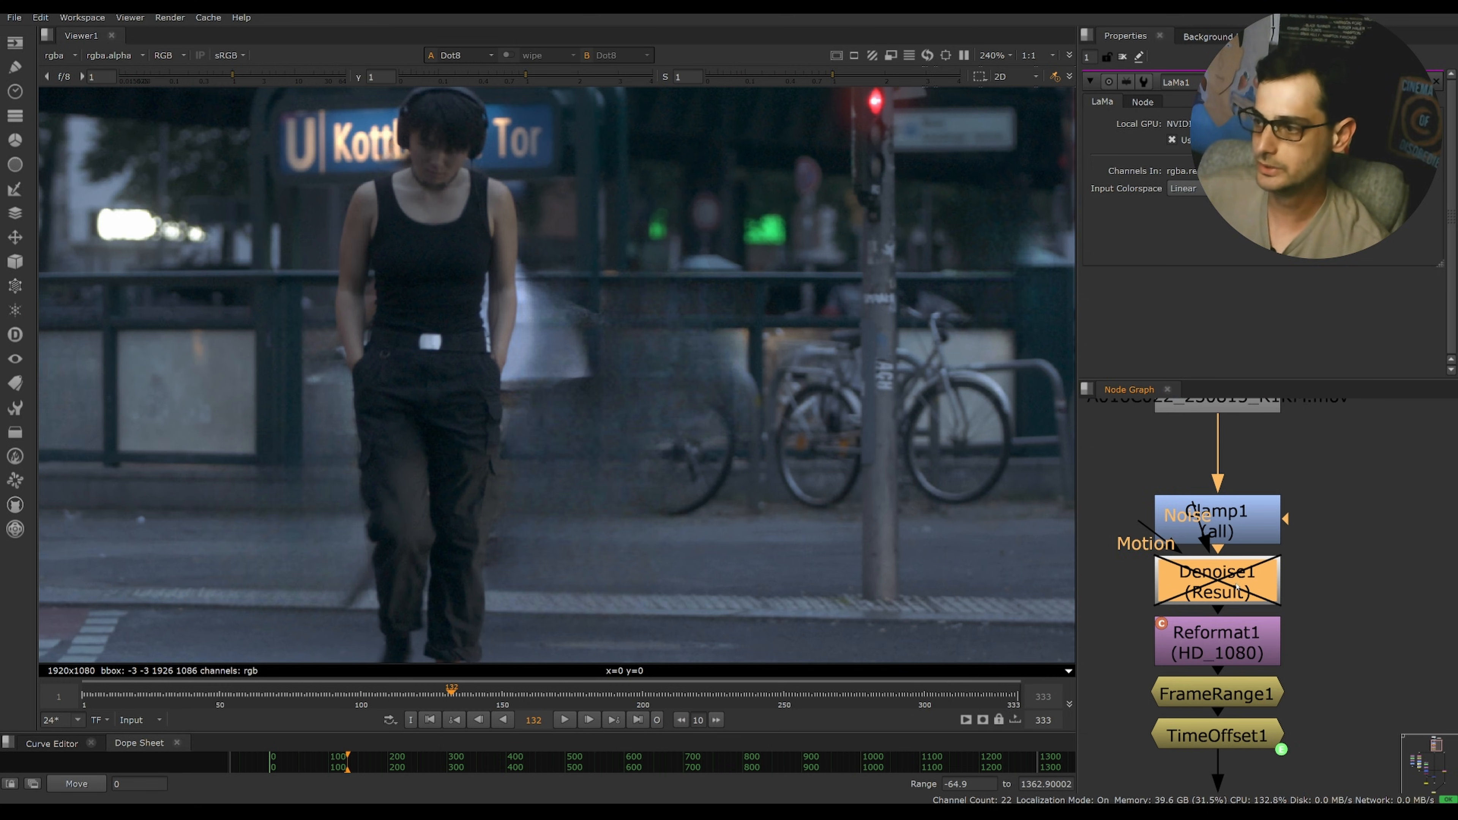
# - Toggle Denoise1 and compare the grain in the inpainted area beside the woman up close
pyautogui.scroll(8, 633, 340)
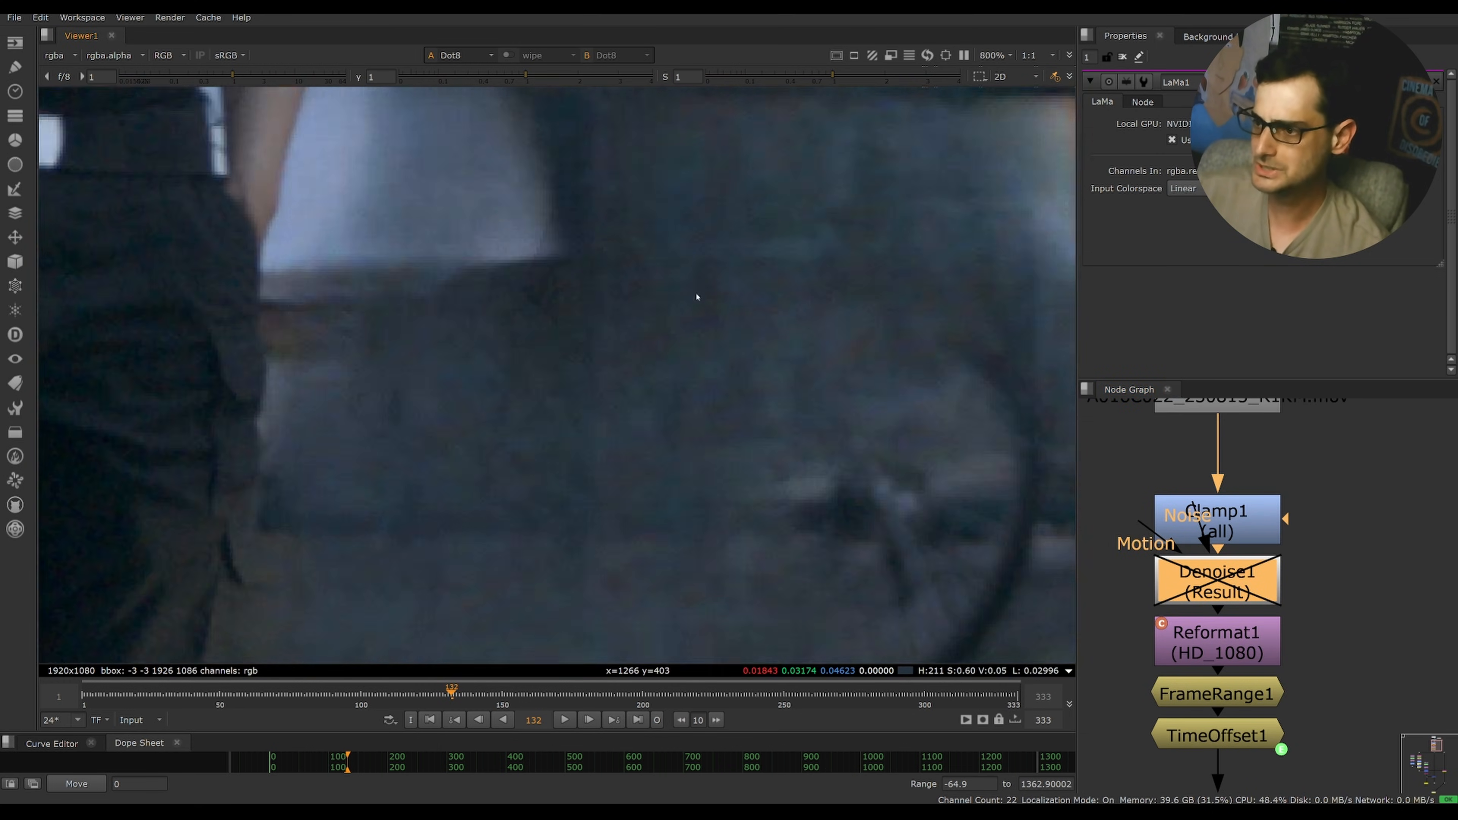
pyautogui.moveTo(631, 248); pyautogui.dragTo(660, 417, button='middle')
pyautogui.press('d')
pyautogui.moveTo(595, 276); pyautogui.dragTo(641, 391, button='middle')
pyautogui.press('d')
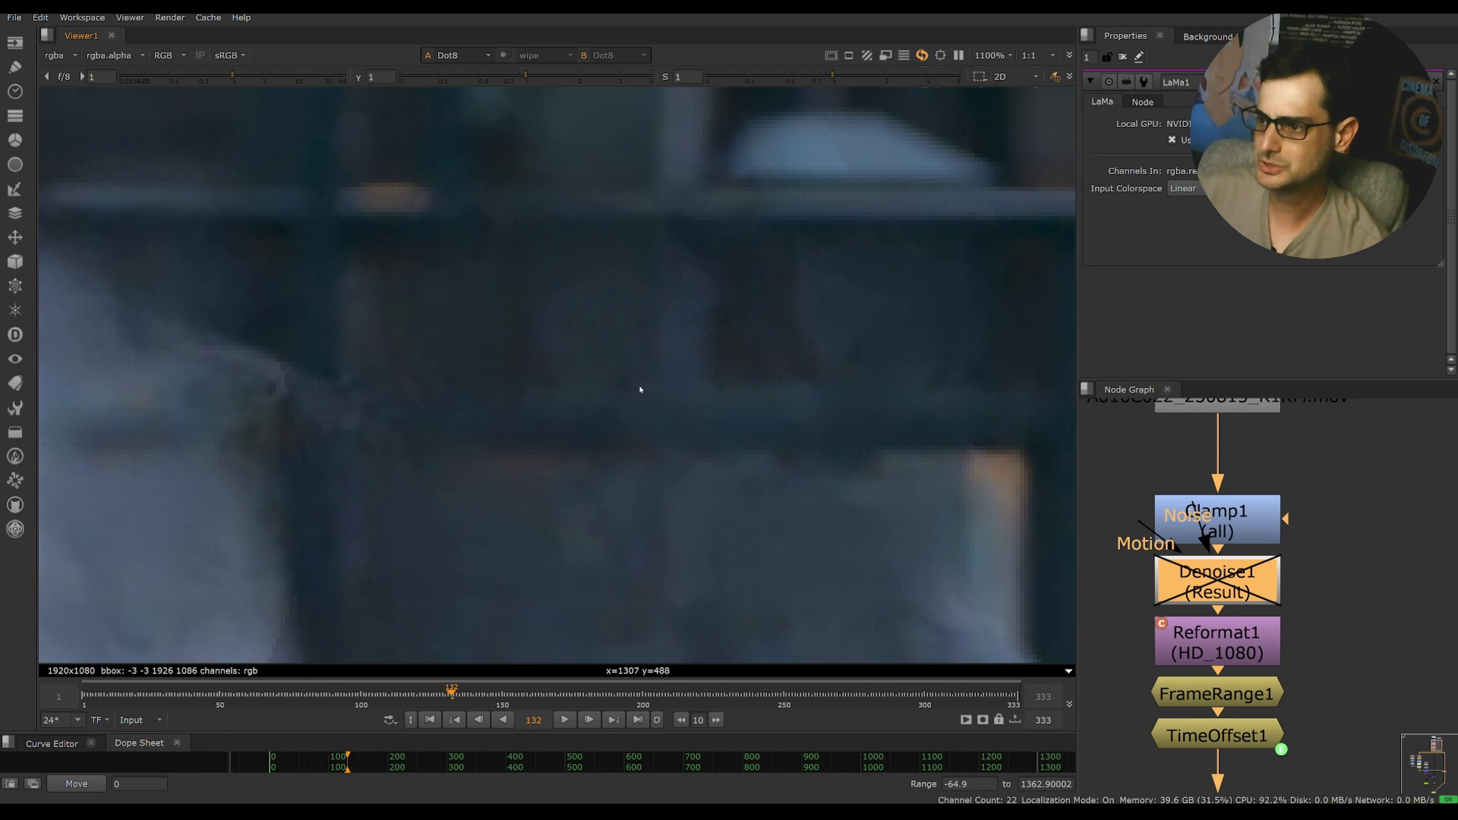
pyautogui.scroll(-5, 580, 279)
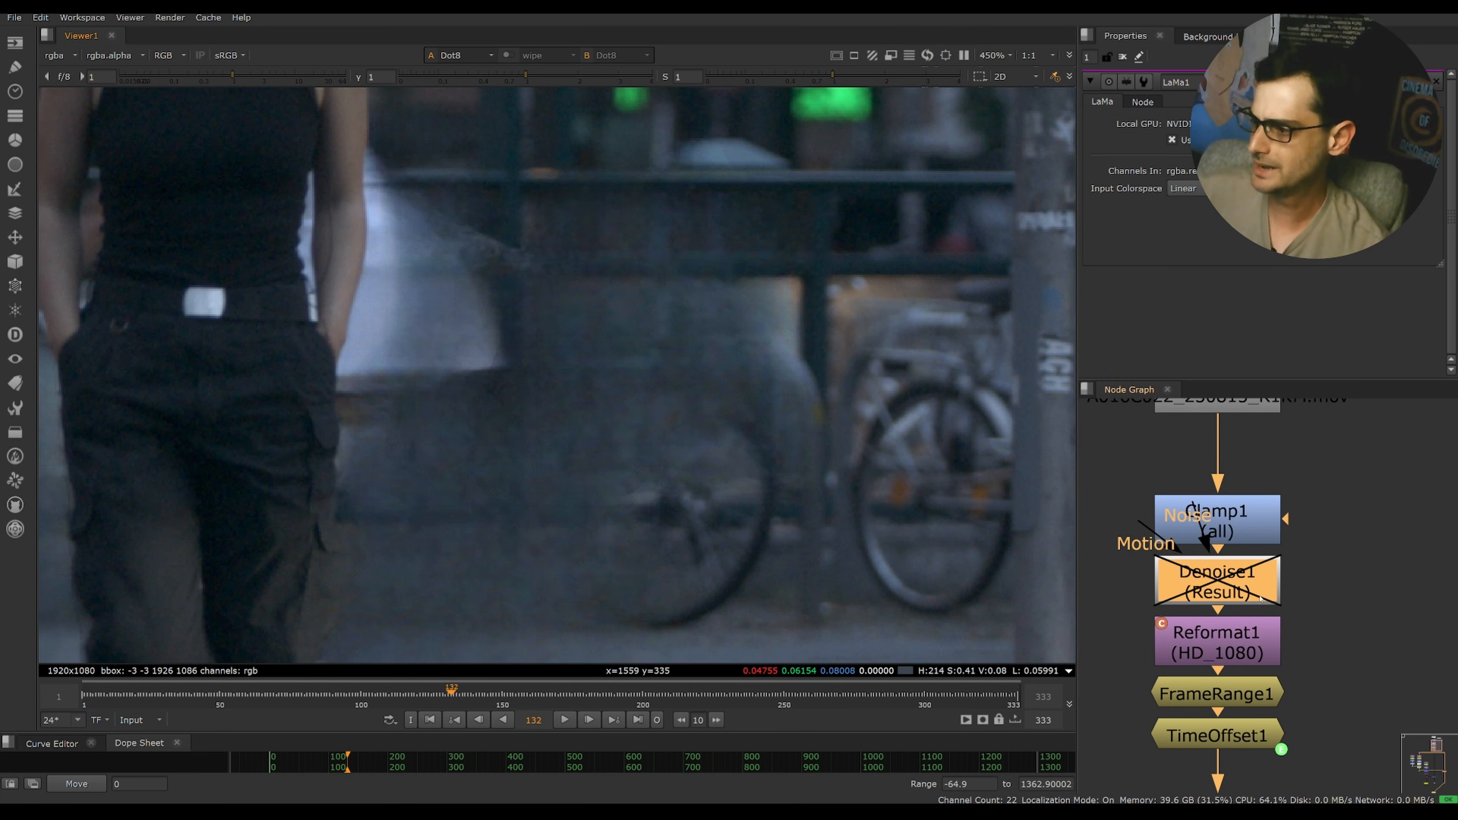
pyautogui.press('d')
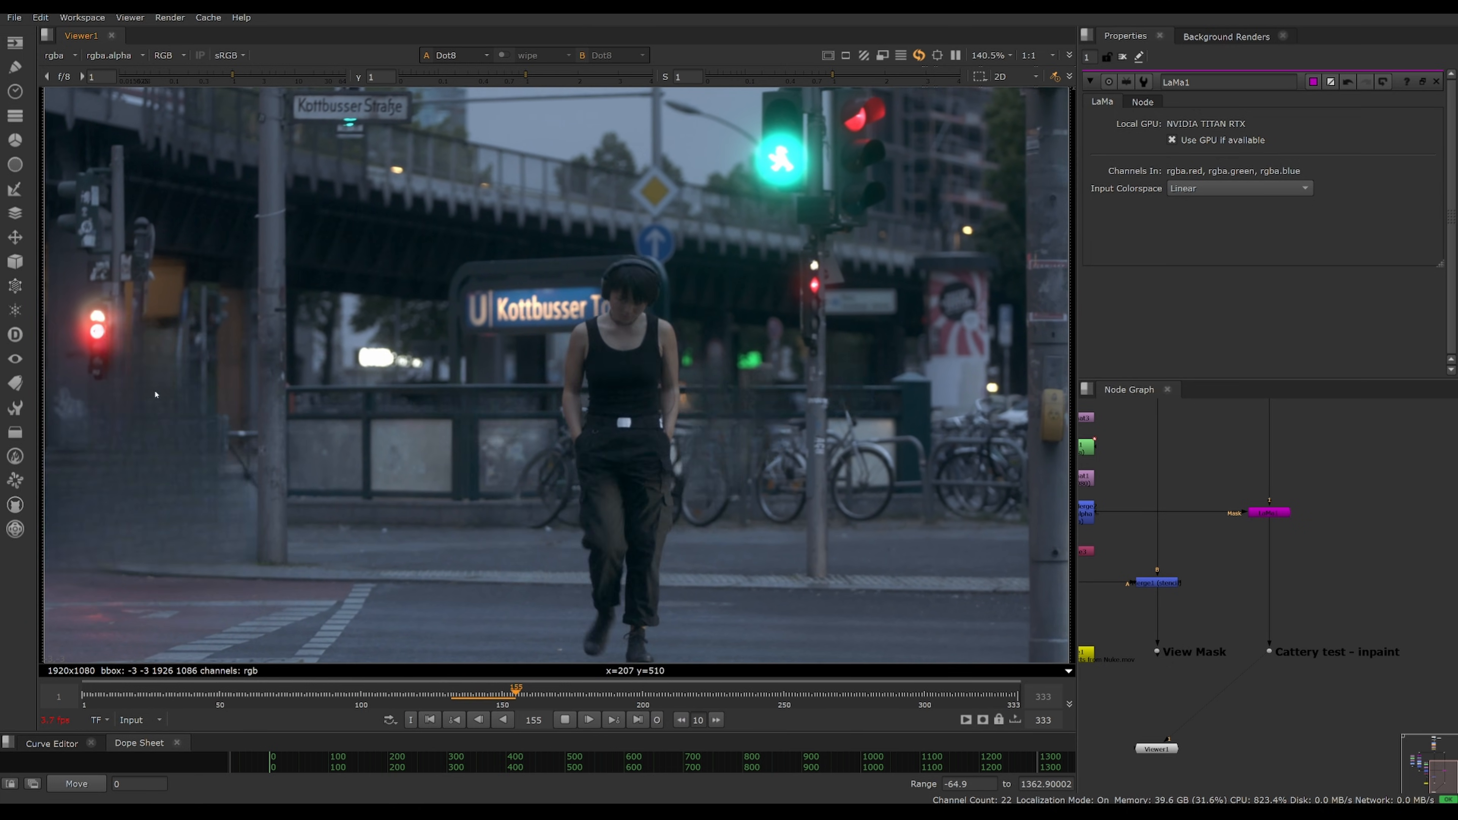
# - Replay the inpainted plate several times from near the start of the cached frames to check its temporal consistency
pyautogui.click(457, 701)
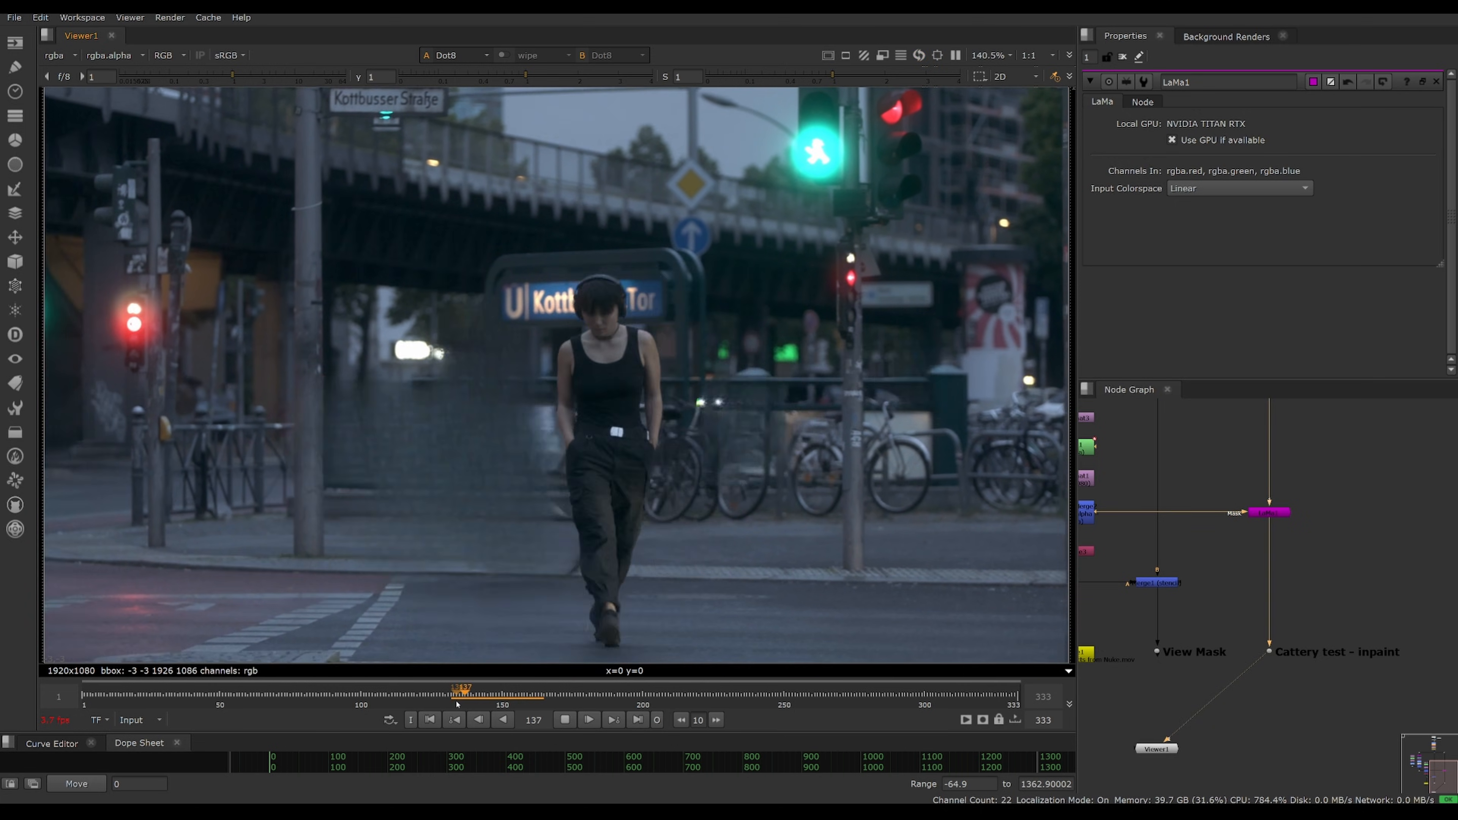
pyautogui.click(456, 704)
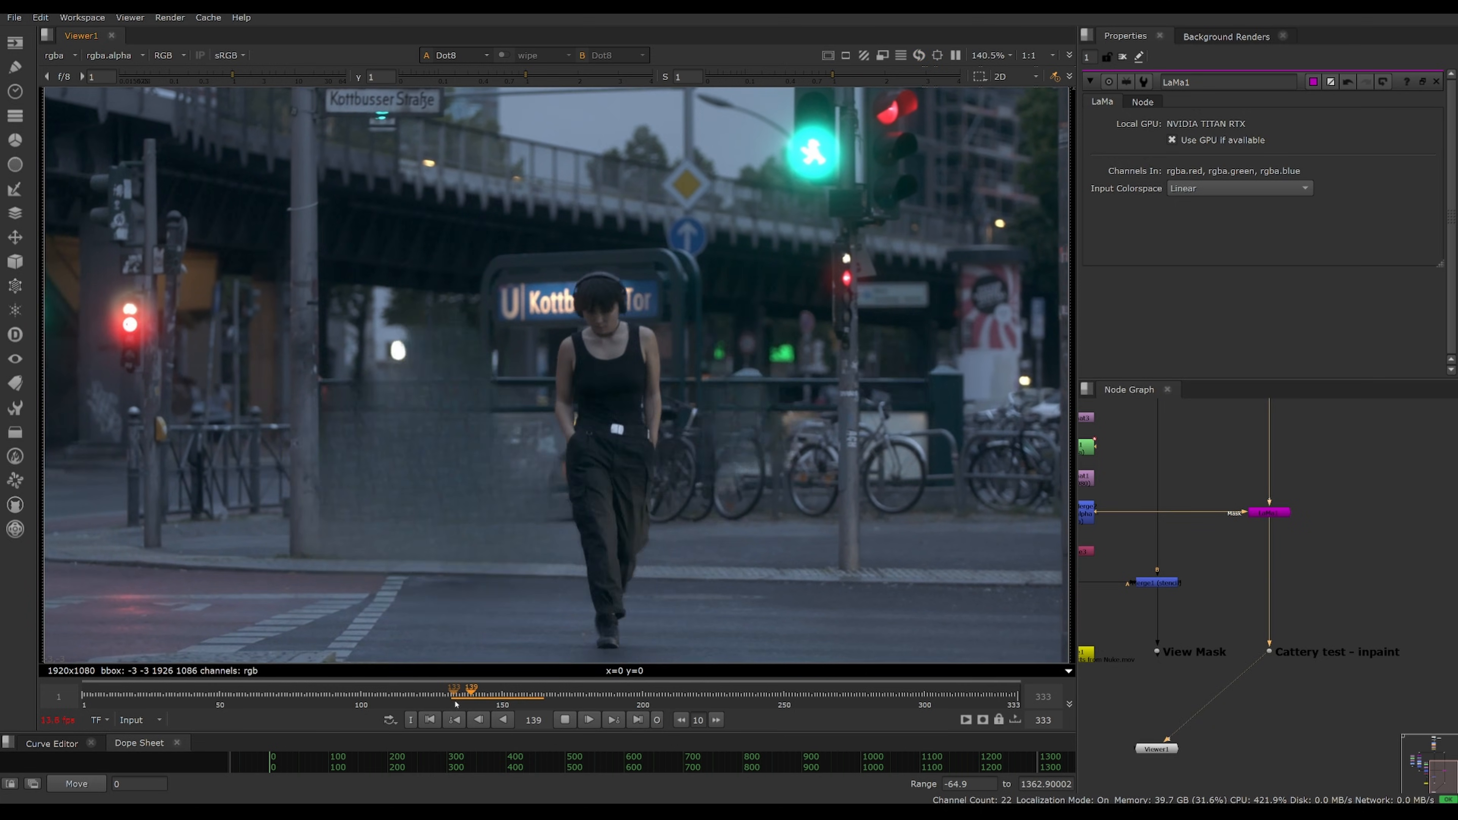
pyautogui.click(457, 704)
pyautogui.click(457, 704)
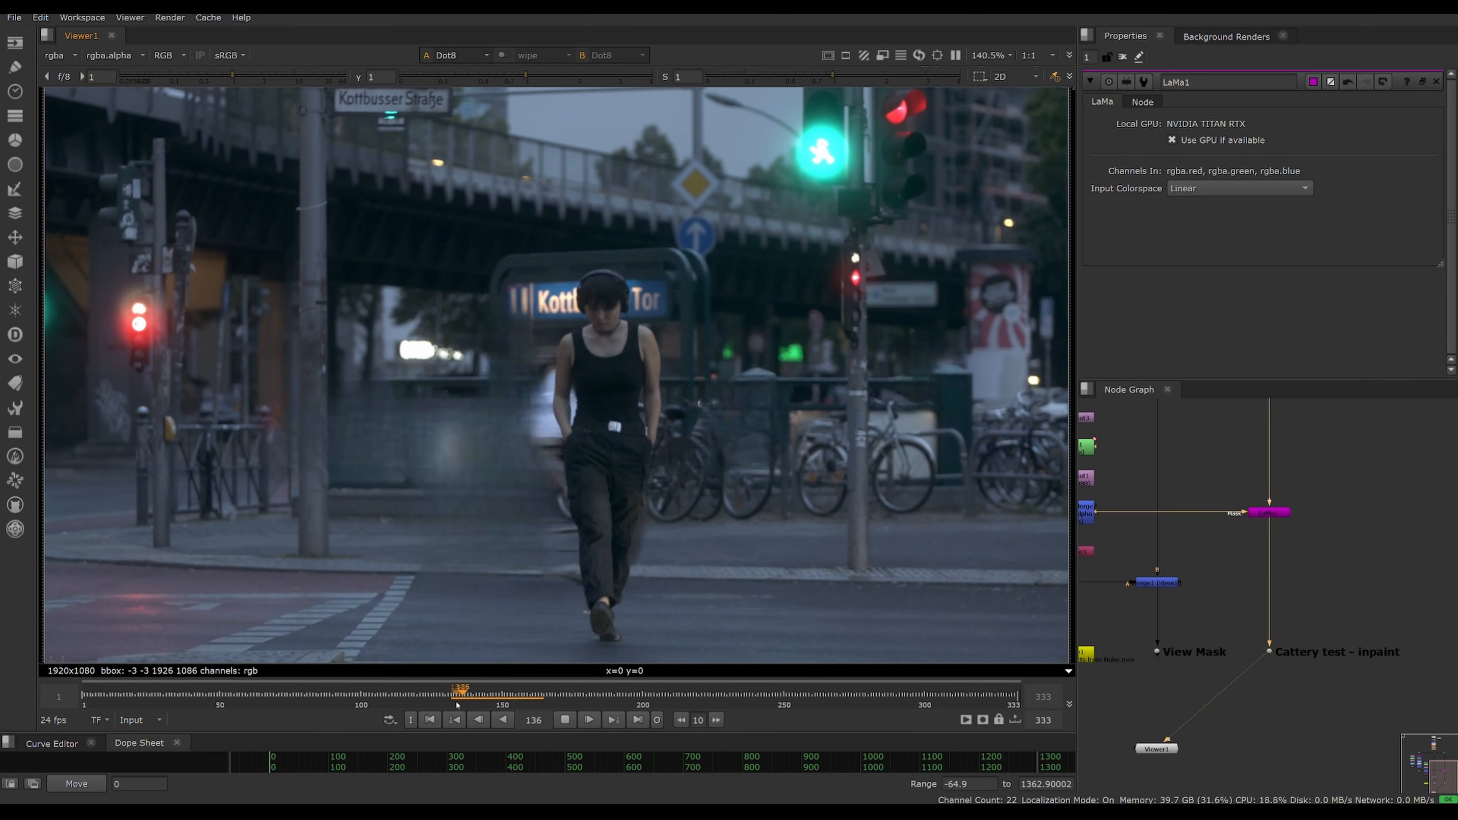
# - Play the inpainted frames from about frame 134 once more and stop the playback
pyautogui.click(456, 704)
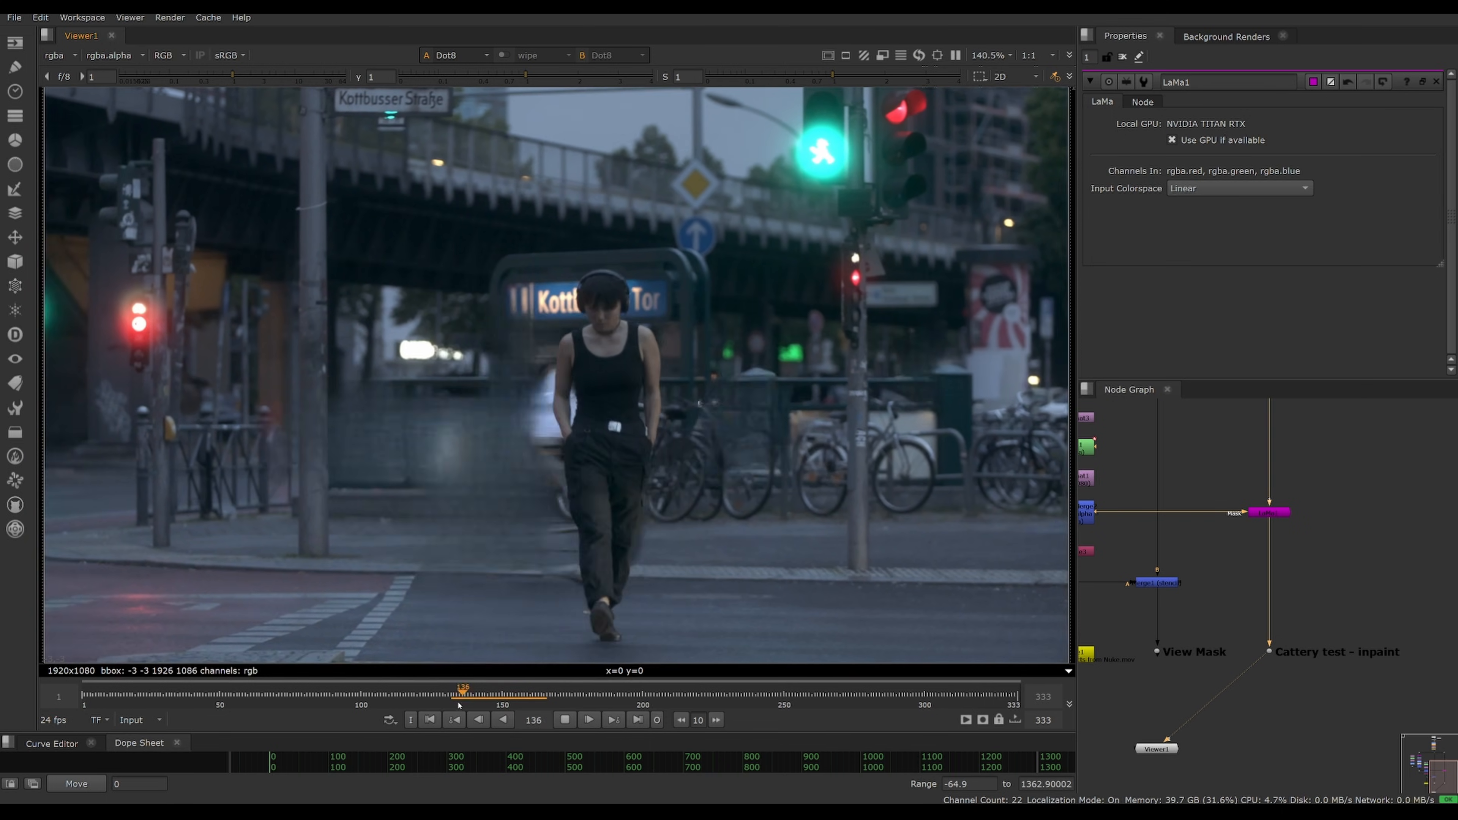
pyautogui.click(457, 704)
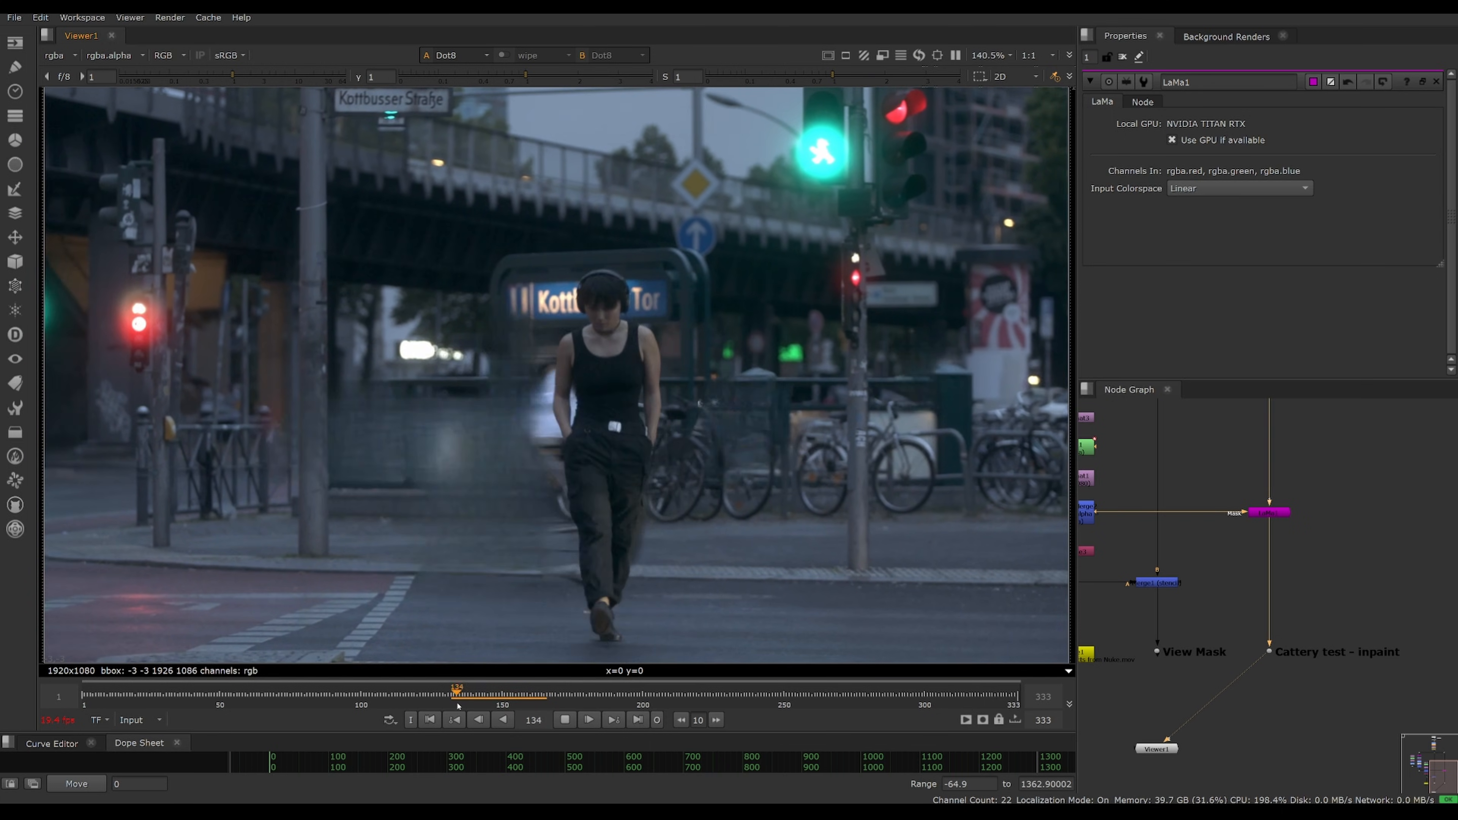
pyautogui.click(564, 719)
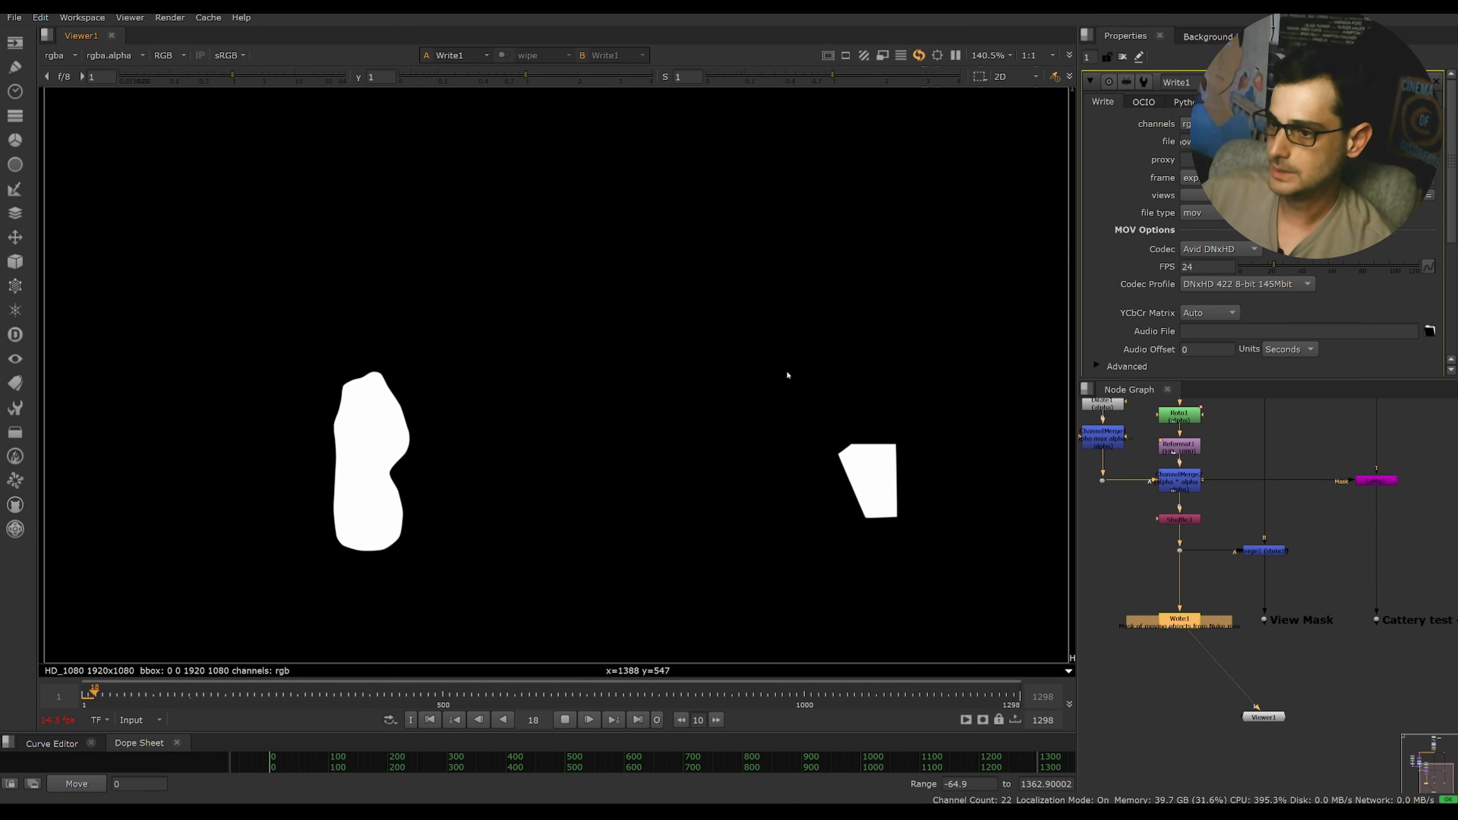
# - Play the Write1 moving-object mask over the full frame, stop it, and go to frame 132
pyautogui.scroll(-1, 792, 393)
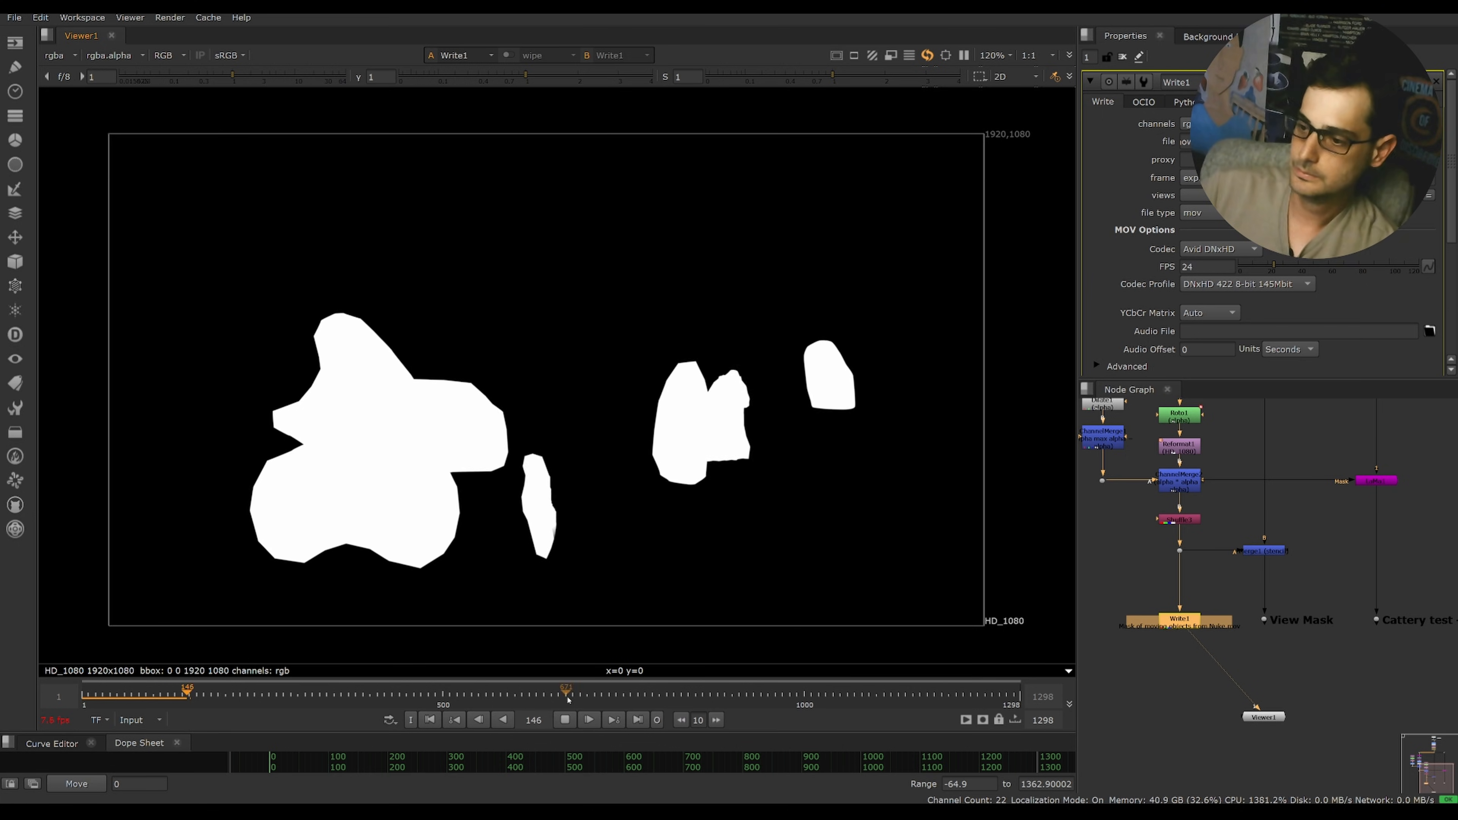
pyautogui.click(565, 720)
pyautogui.moveTo(180, 695); pyautogui.dragTo(177, 693)
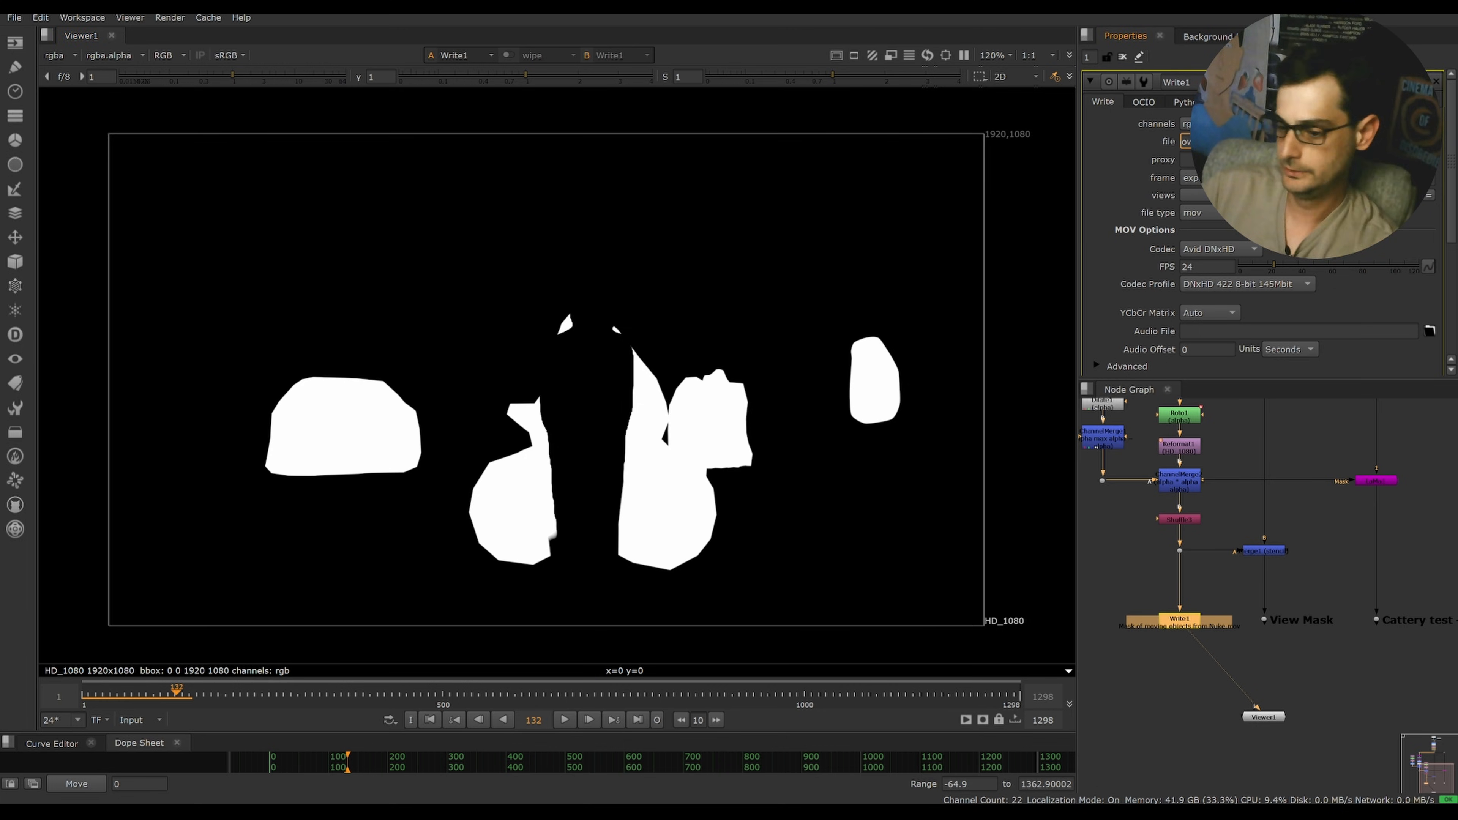
# - Review the .mov file name and Avid DNxHD codec profile choices of Write1, keeping DNxHD 422 8-bit 145Mbit
pyautogui.moveTo(1373, 143); pyautogui.dragTo(1386, 146)
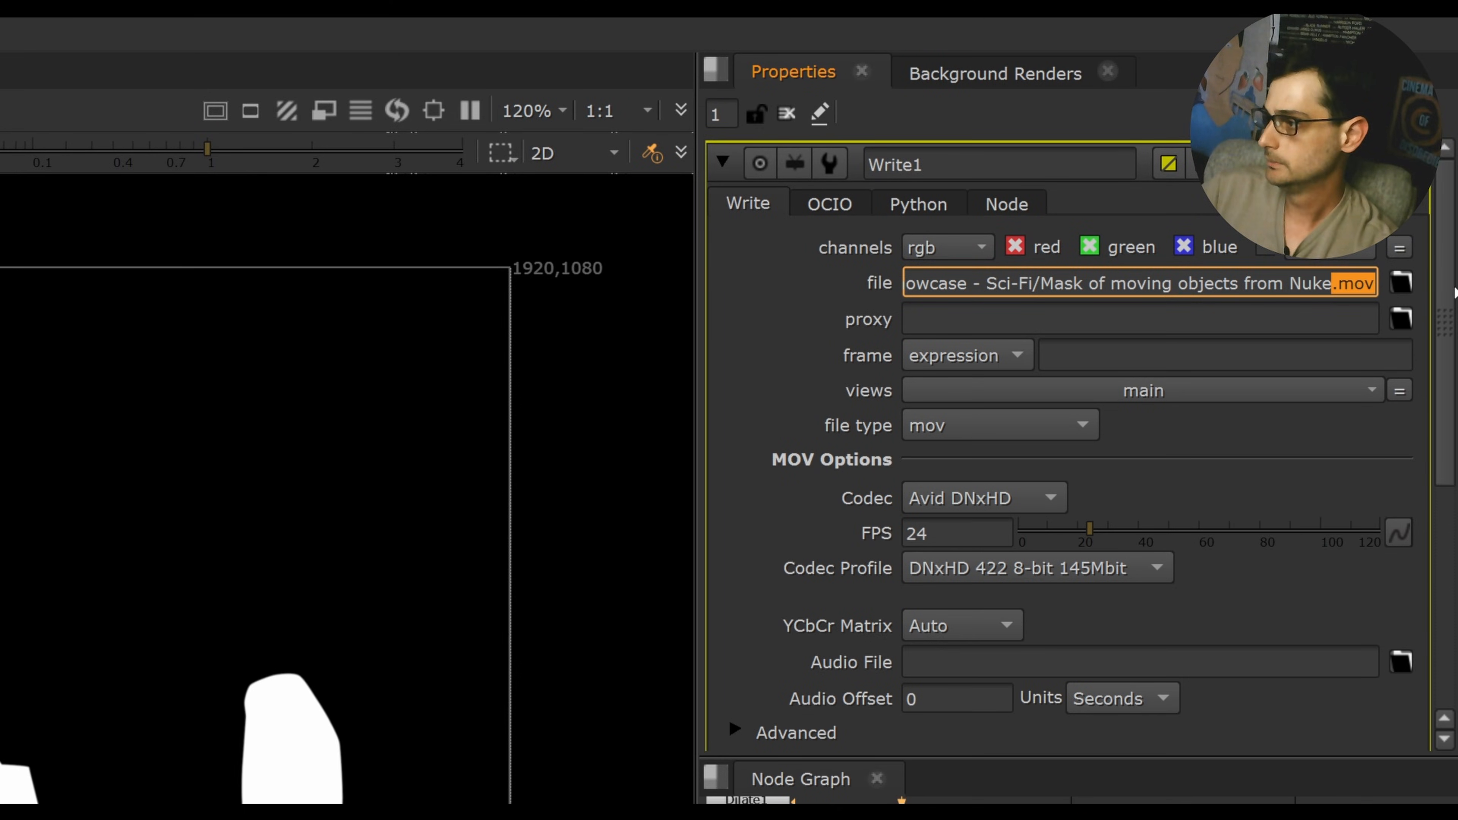
pyautogui.scroll(-2, 1201, 376)
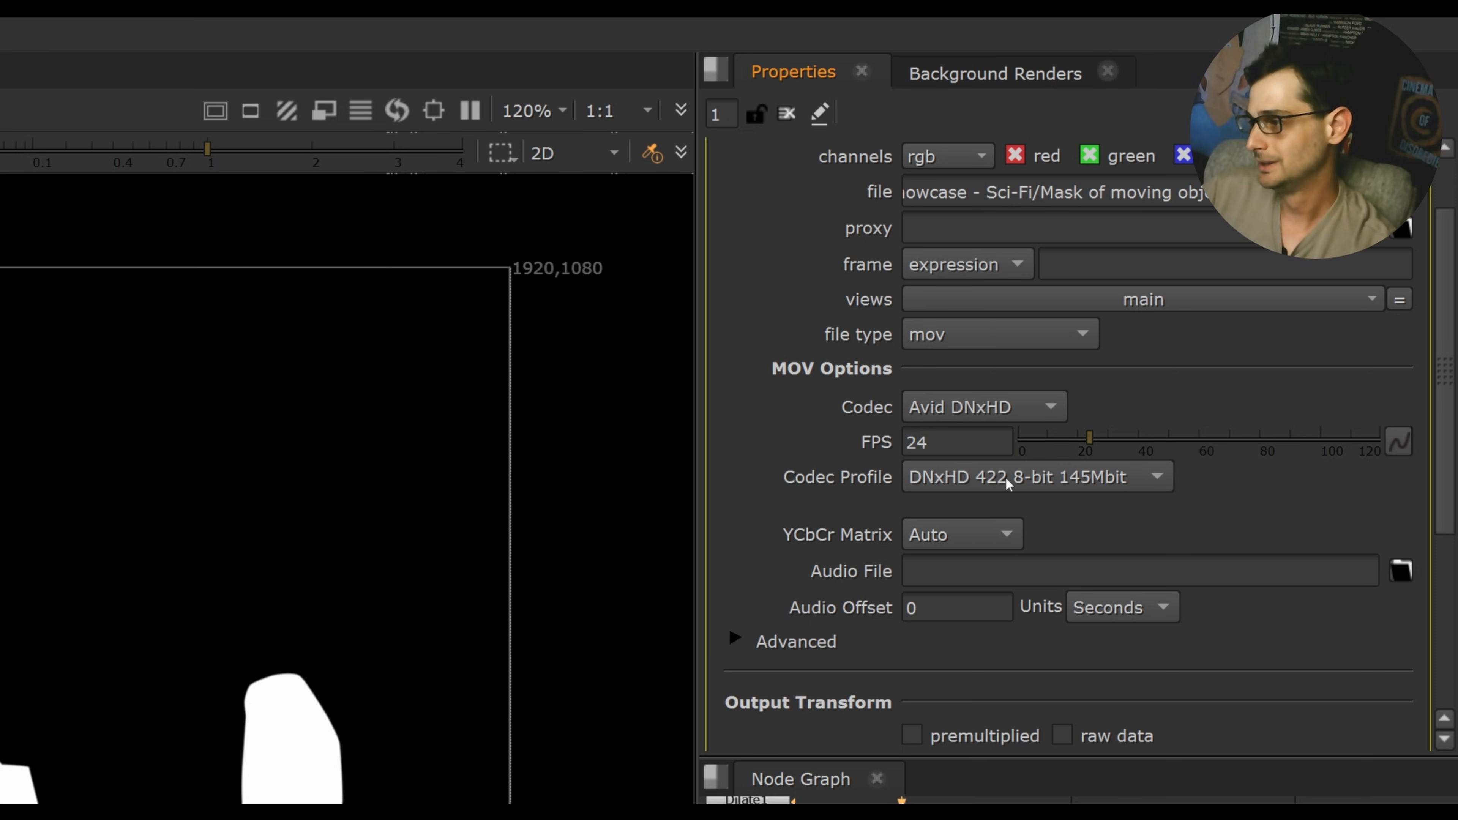
pyautogui.click(988, 483)
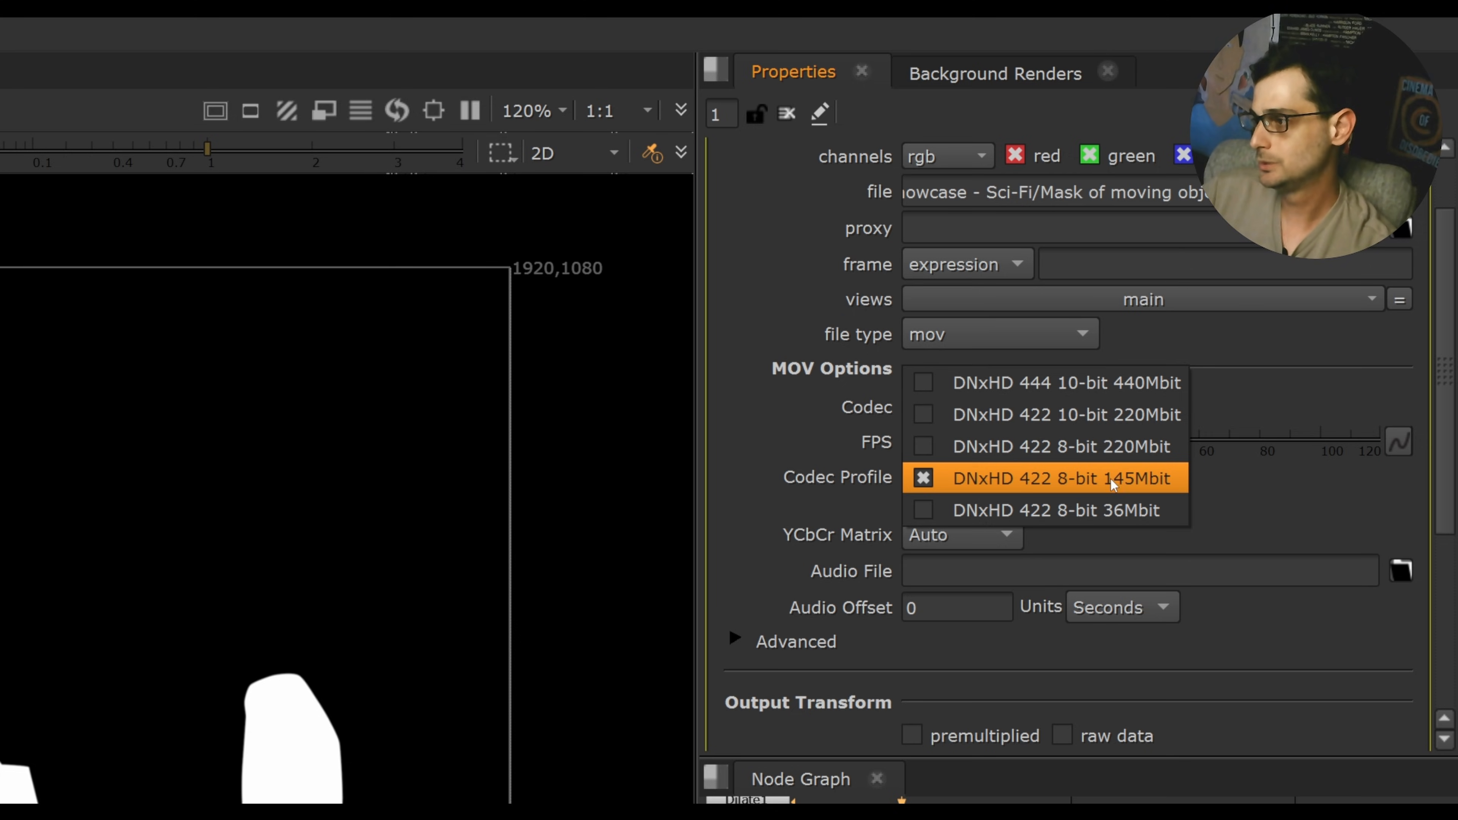
pyautogui.click(1257, 506)
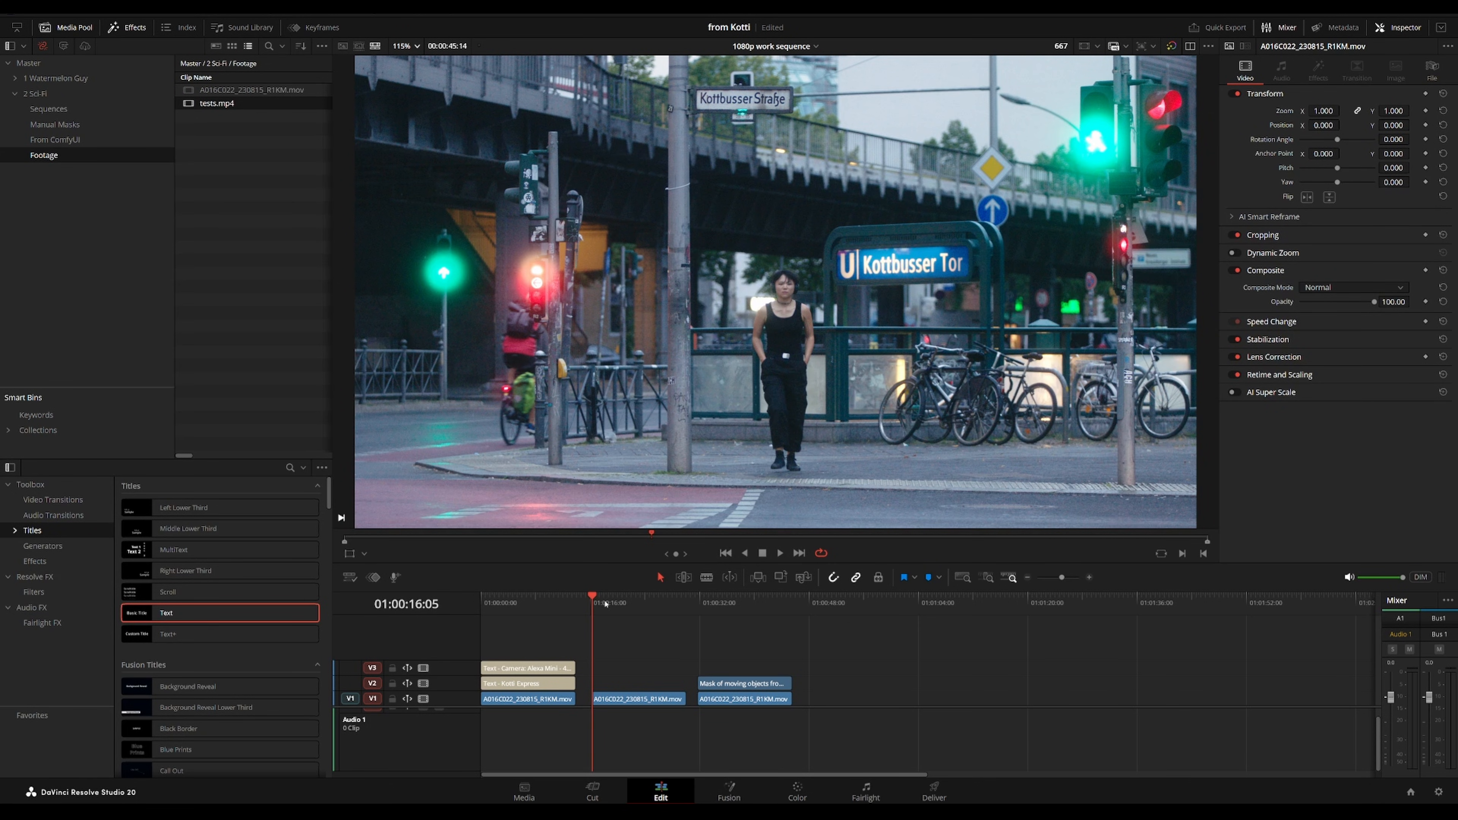
# - In the DaVinci Resolve timeline, scrub the plate and play the section with the Nuke mask subtracted to check its coverage
pyautogui.moveTo(598, 611); pyautogui.dragTo(659, 610)
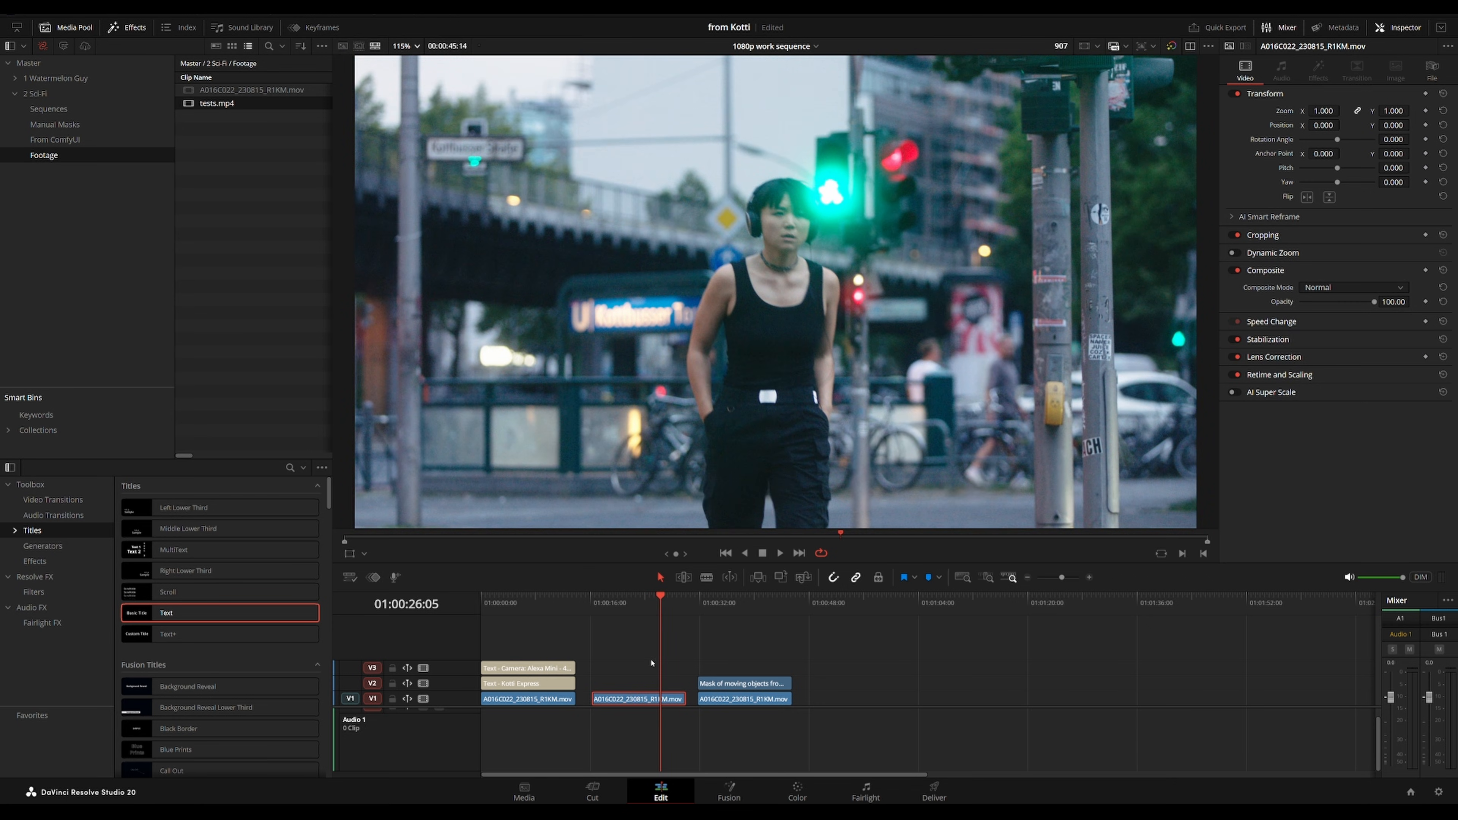
pyautogui.moveTo(669, 607); pyautogui.dragTo(701, 607)
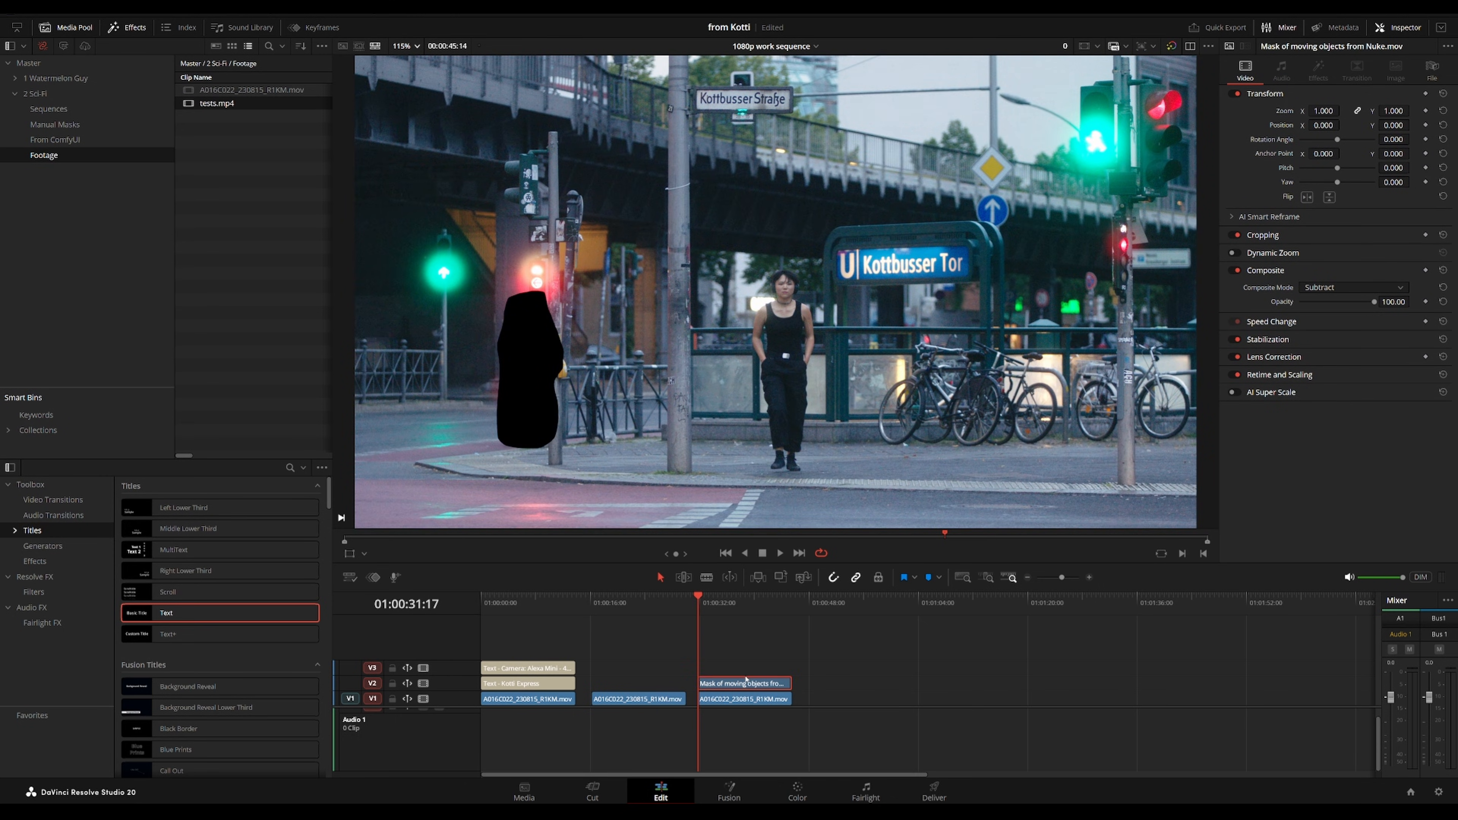
pyautogui.keyDown('alt'); pyautogui.scroll(5, 745, 679); pyautogui.keyUp('alt')
pyautogui.click(702, 605)
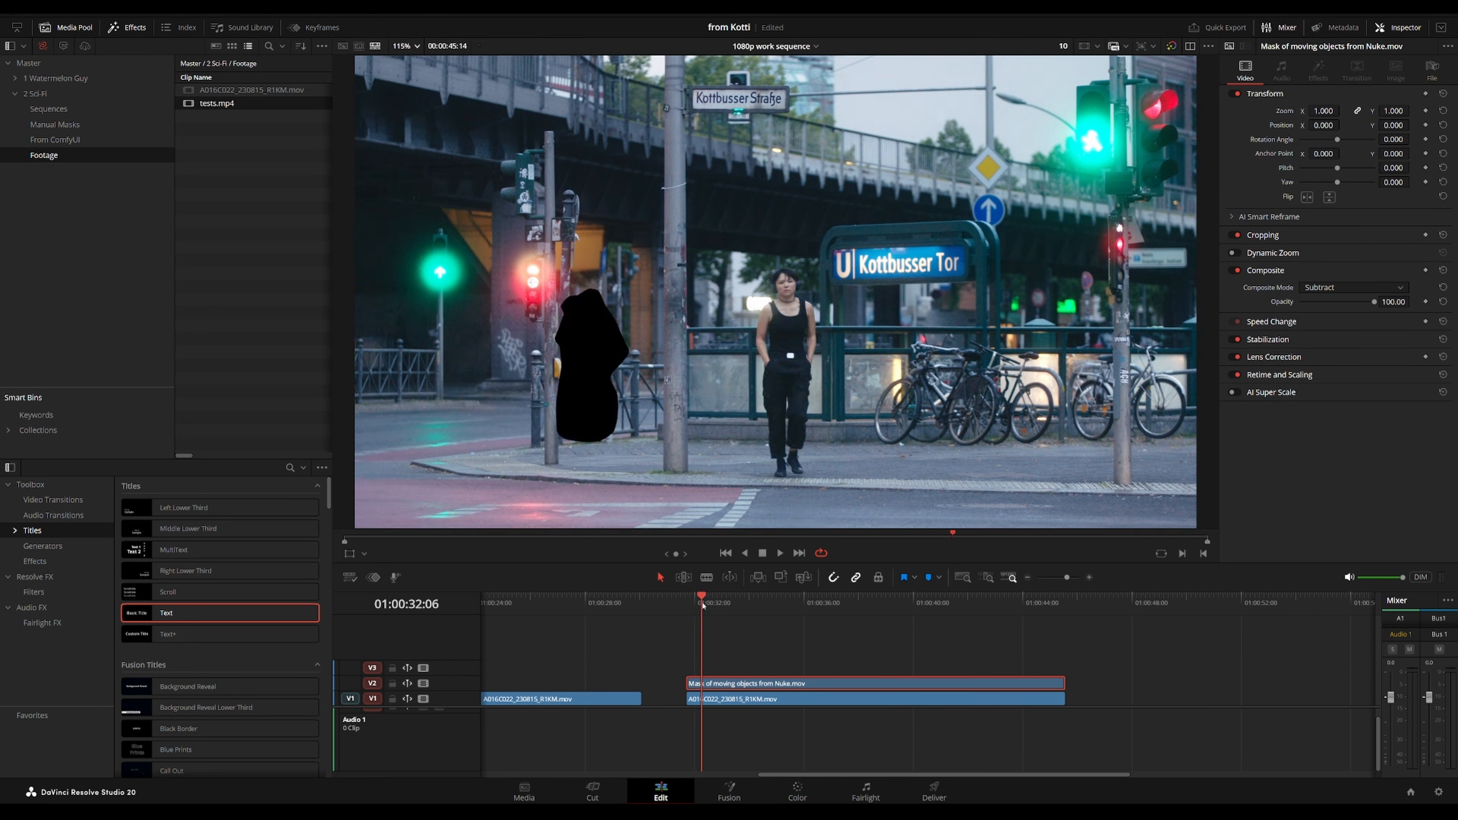
pyautogui.moveTo(702, 604); pyautogui.dragTo(713, 607)
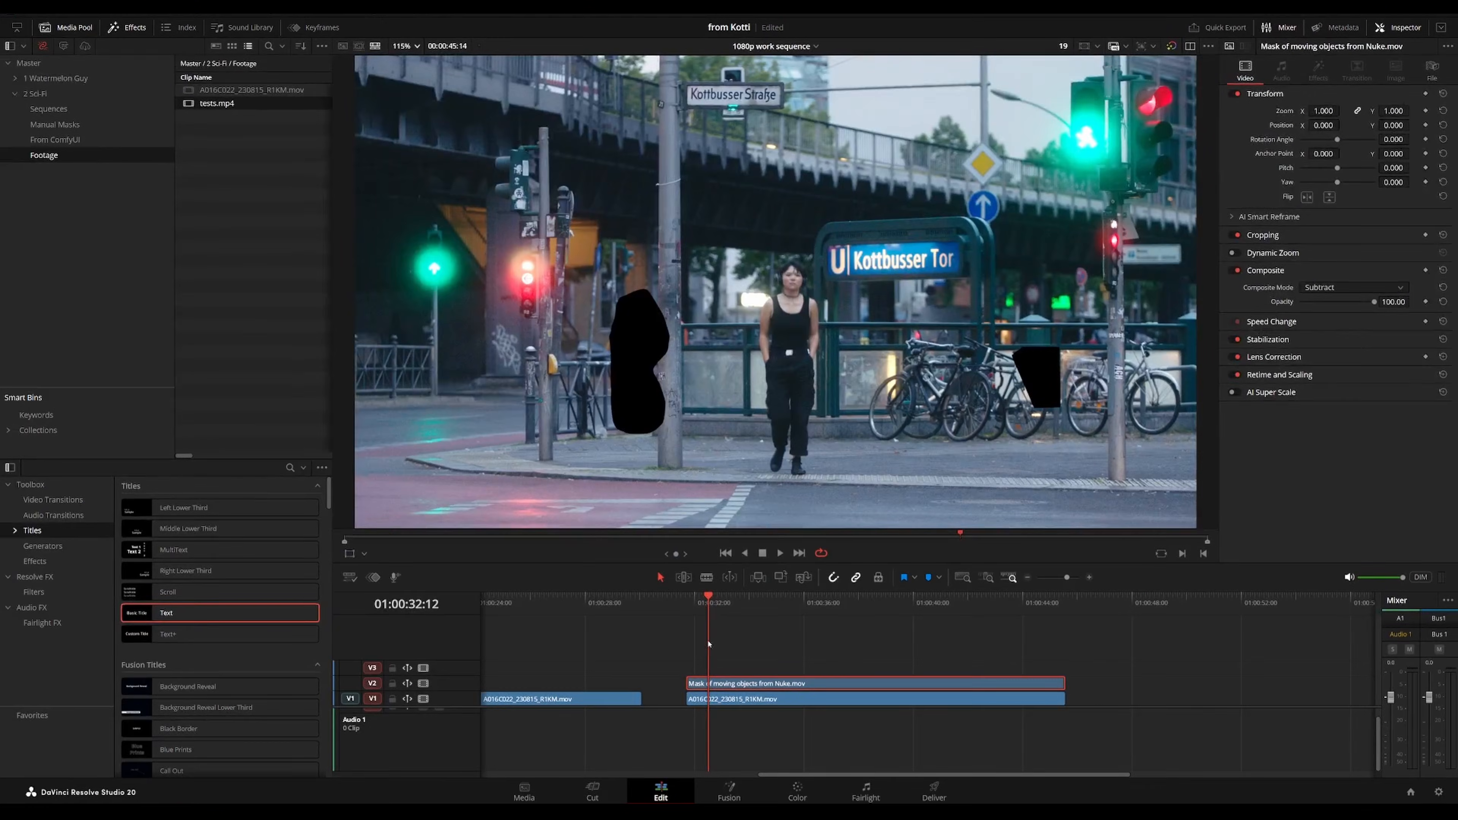
pyautogui.moveTo(710, 600); pyautogui.dragTo(687, 602)
pyautogui.press('space')
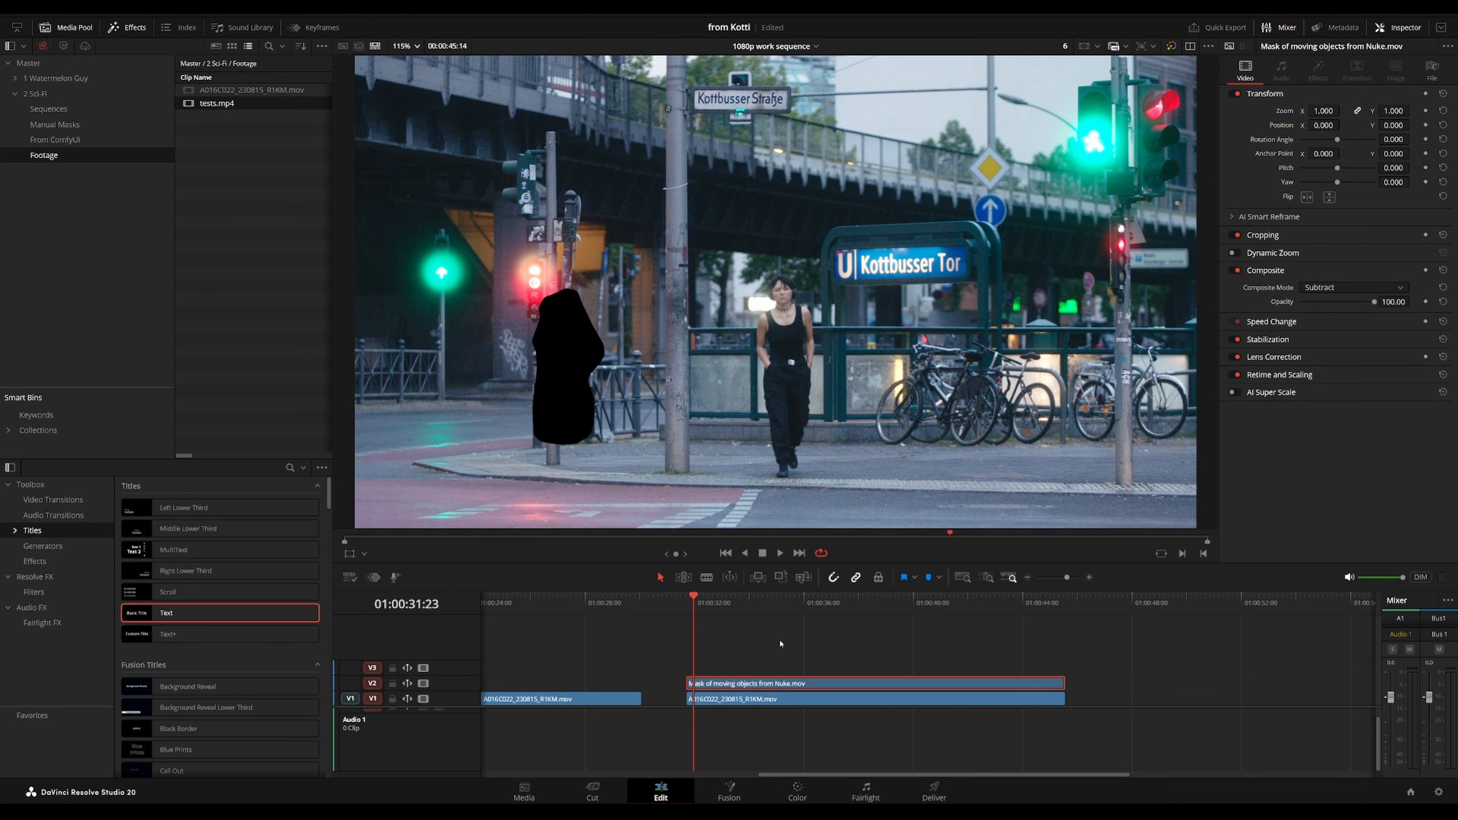
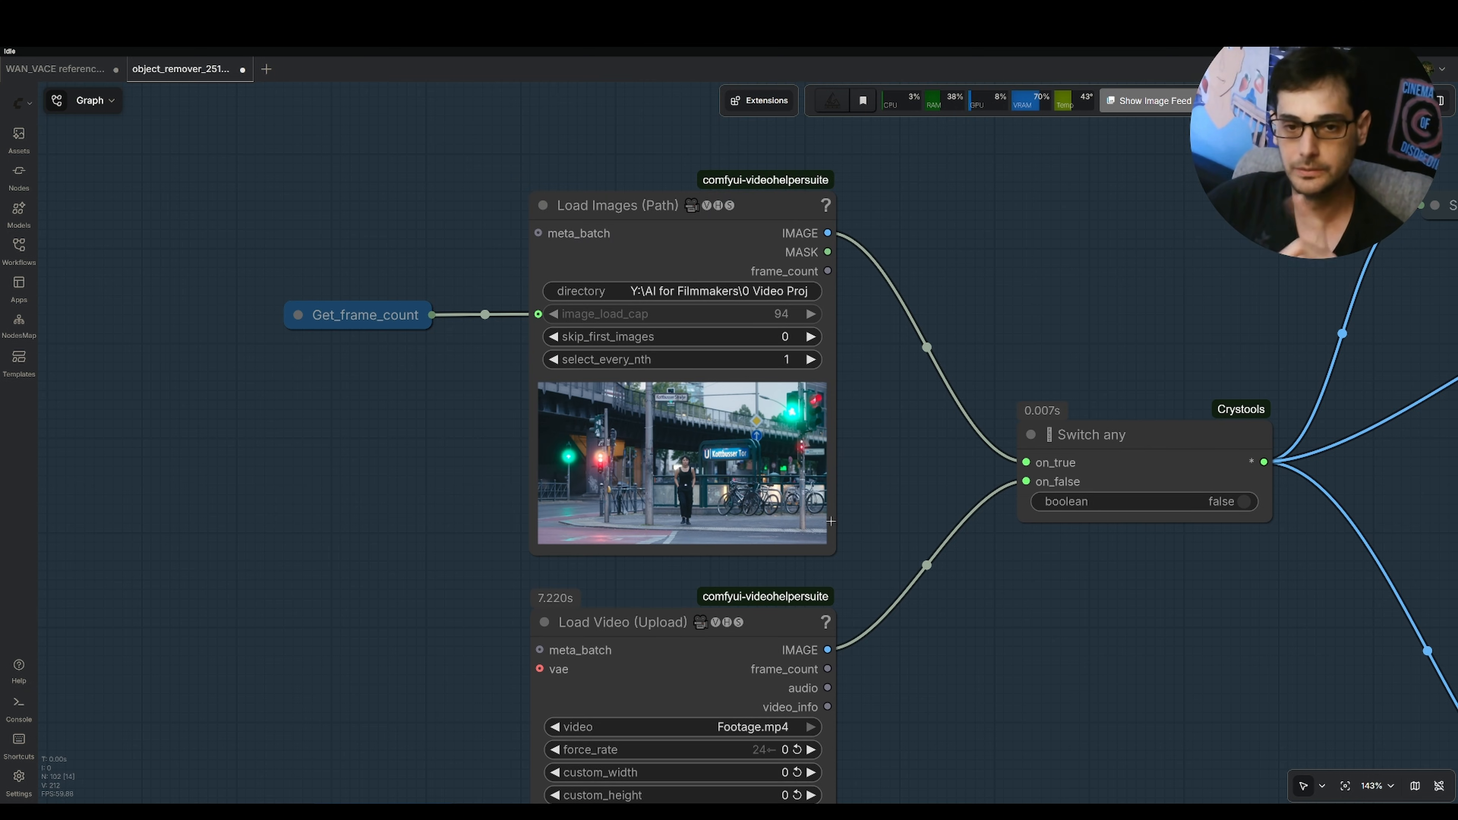
# - Examine the Load Video (Upload) and Load Images (Path) nodes in the ComfyUI object remover workflow
pyautogui.moveTo(891, 668); pyautogui.dragTo(942, 281)
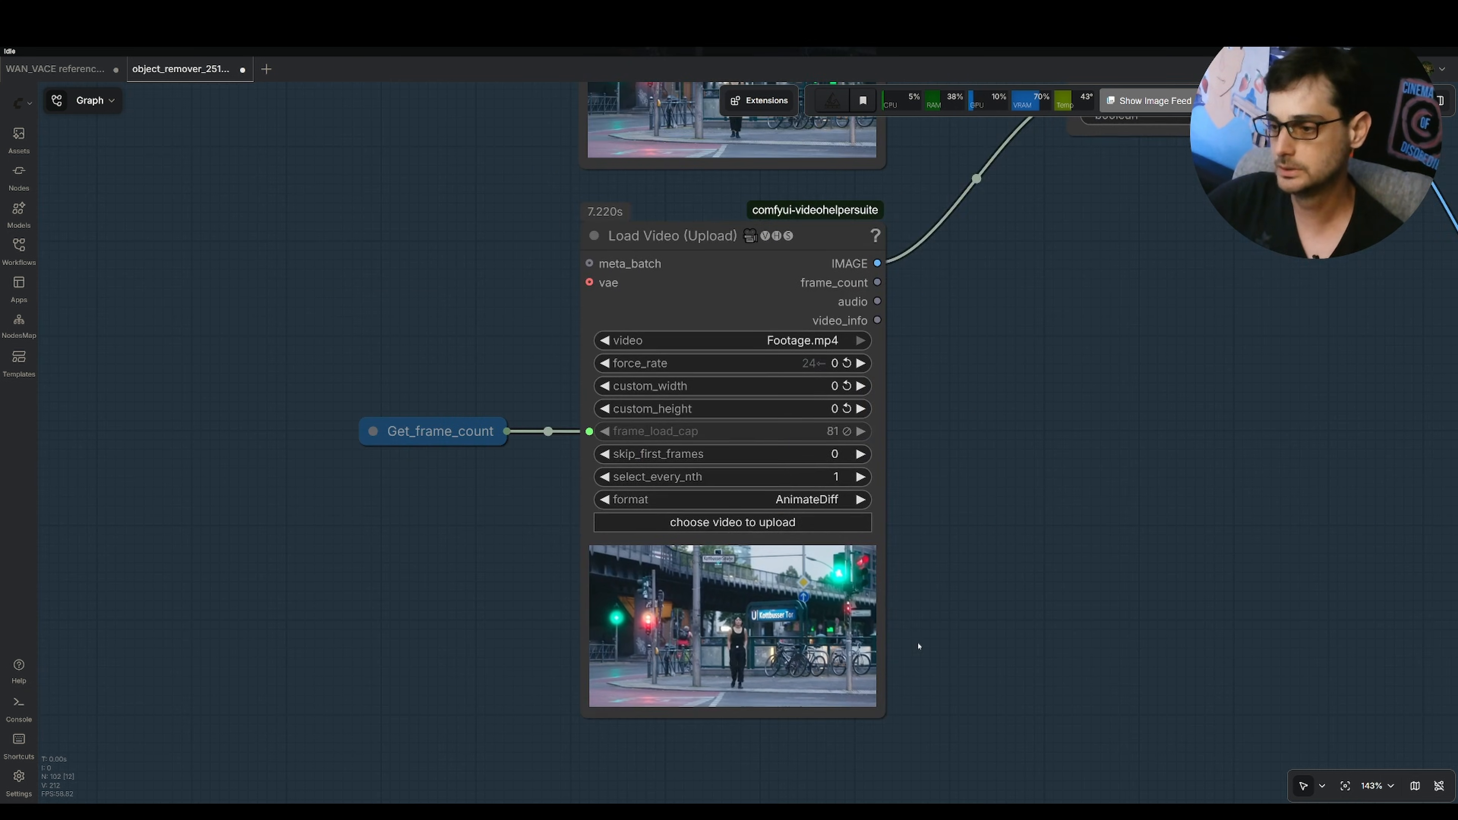
pyautogui.moveTo(918, 645); pyautogui.dragTo(909, 540)
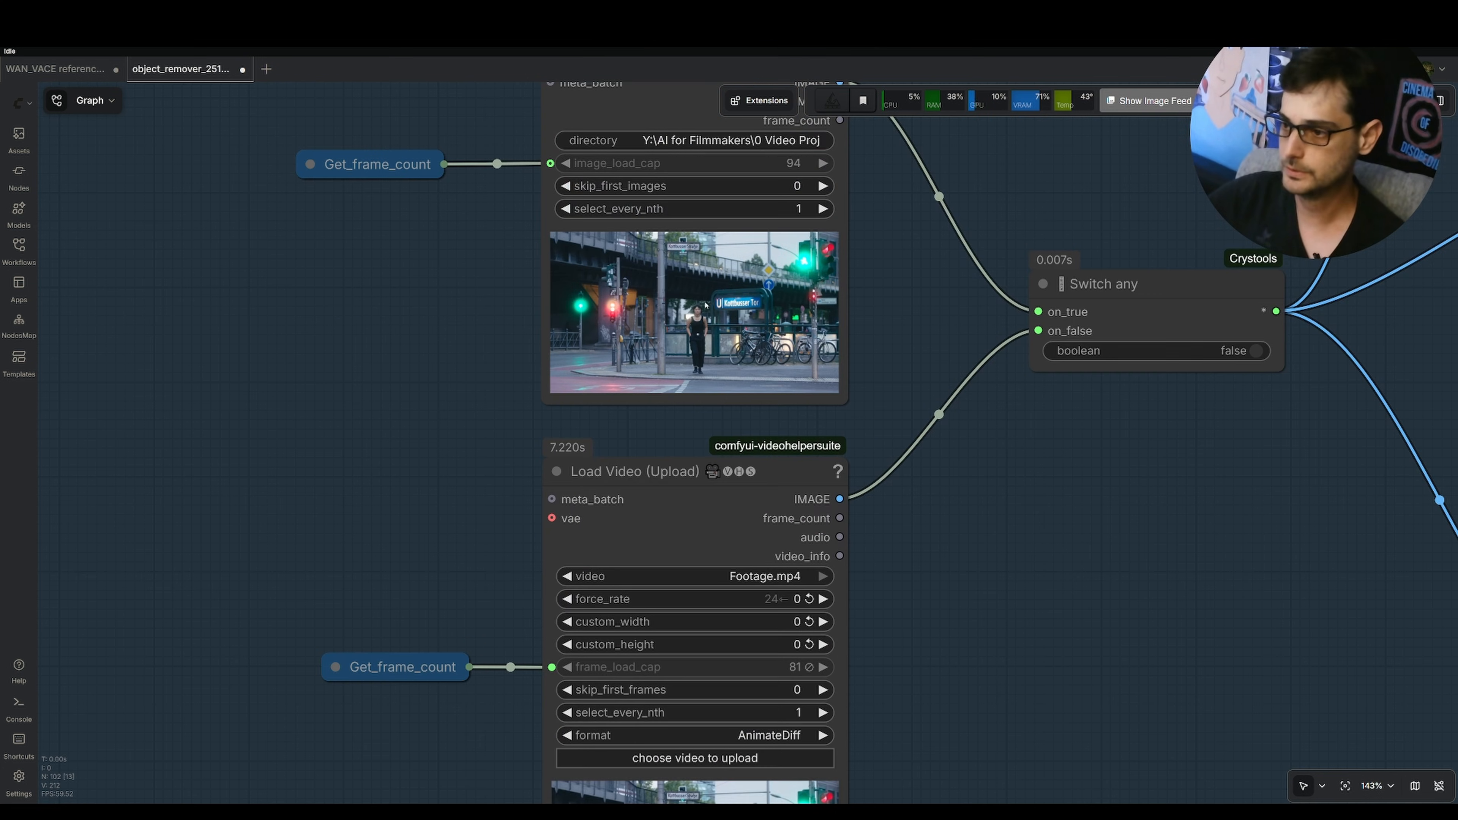
# - Switch to Nuke and toggle the Merge node in the First frame cleanup group to compare the frame with and without the cyclist
pyautogui.moveTo(203, 809)
pyautogui.click(232, 784)
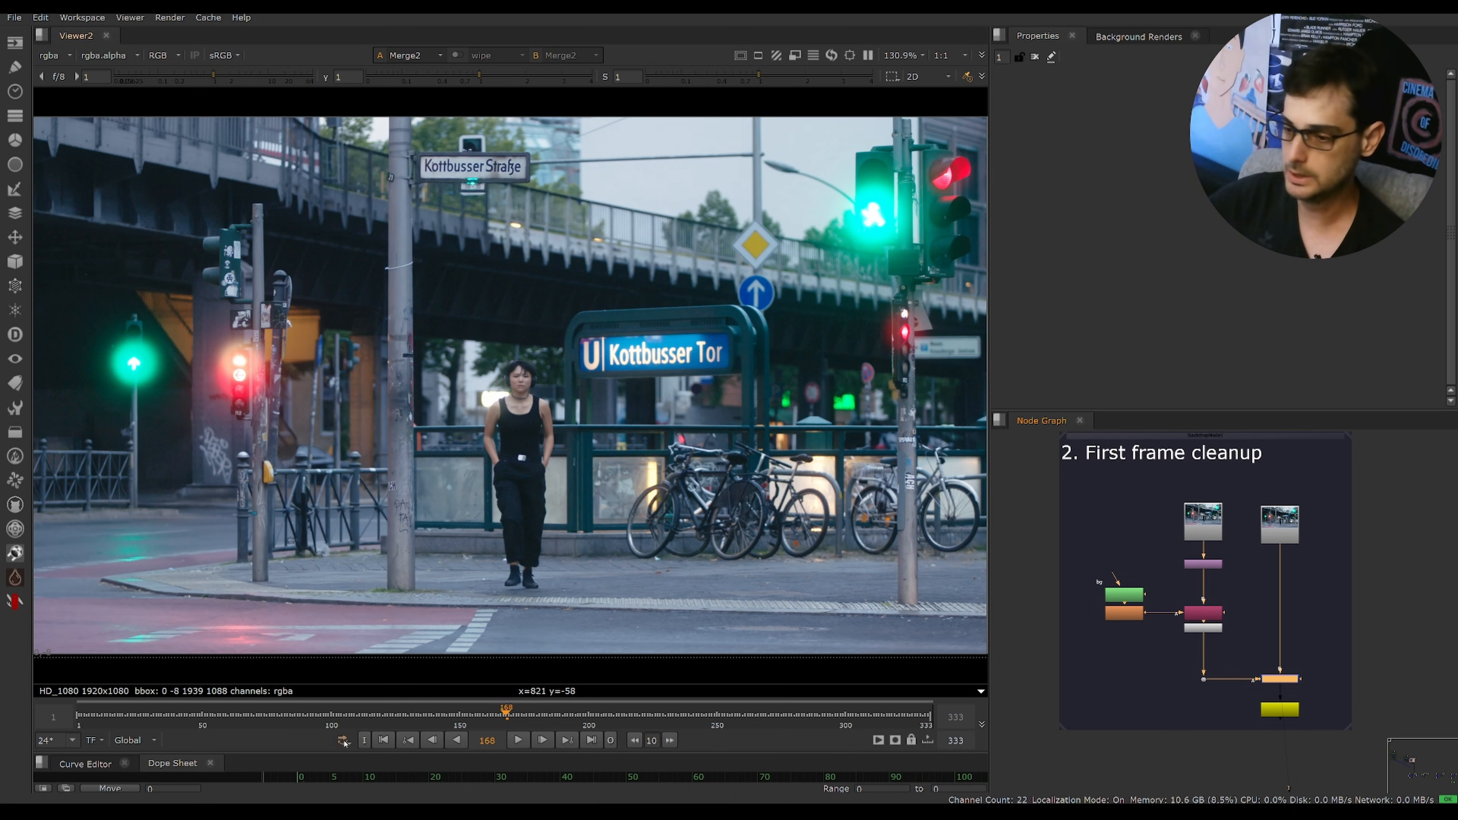
pyautogui.scroll(2, 1241, 536)
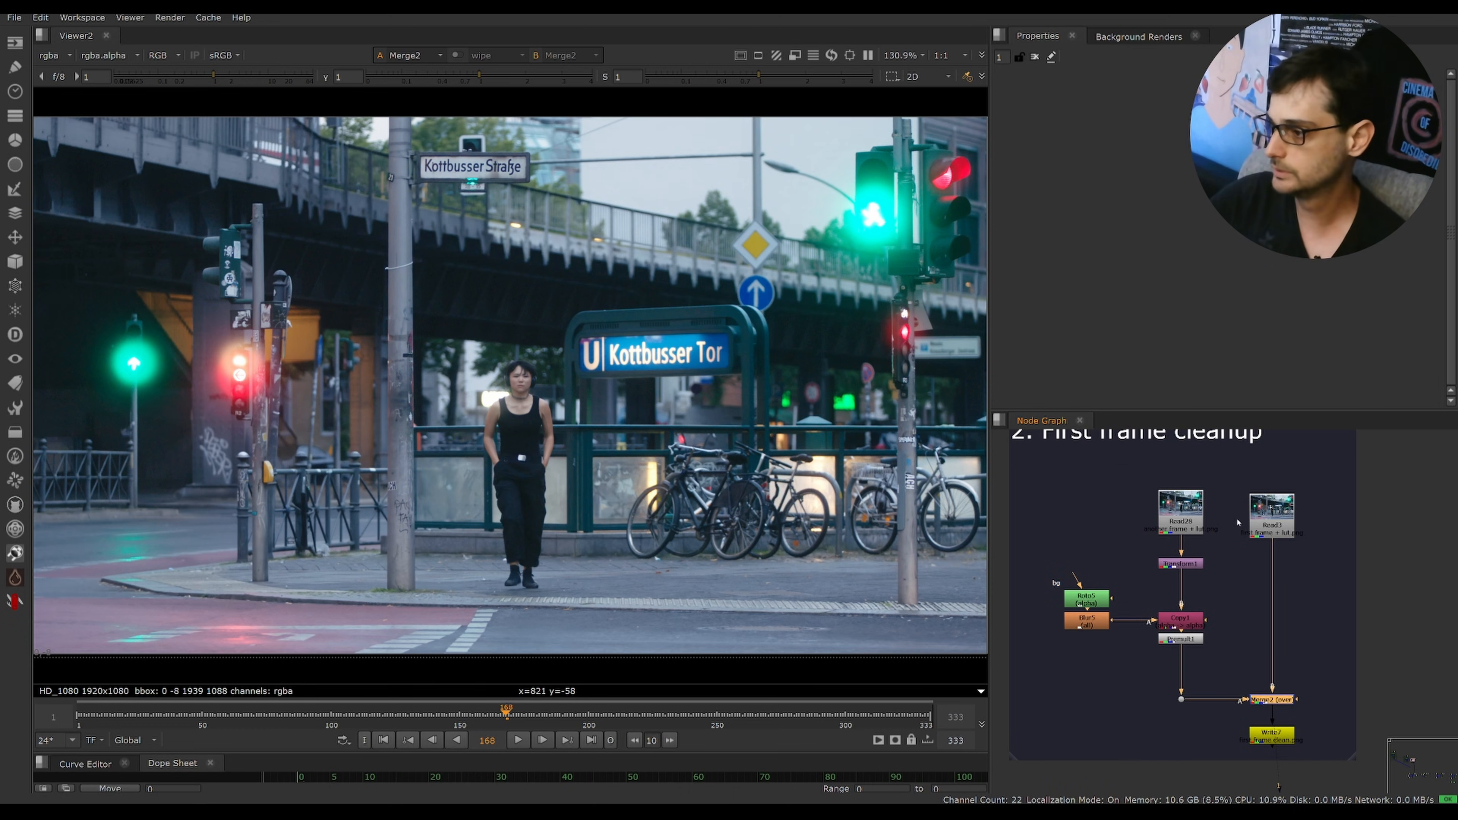
pyautogui.press('d')
pyautogui.press('d')
pyautogui.press('d')
pyautogui.press('d')
pyautogui.press('d')
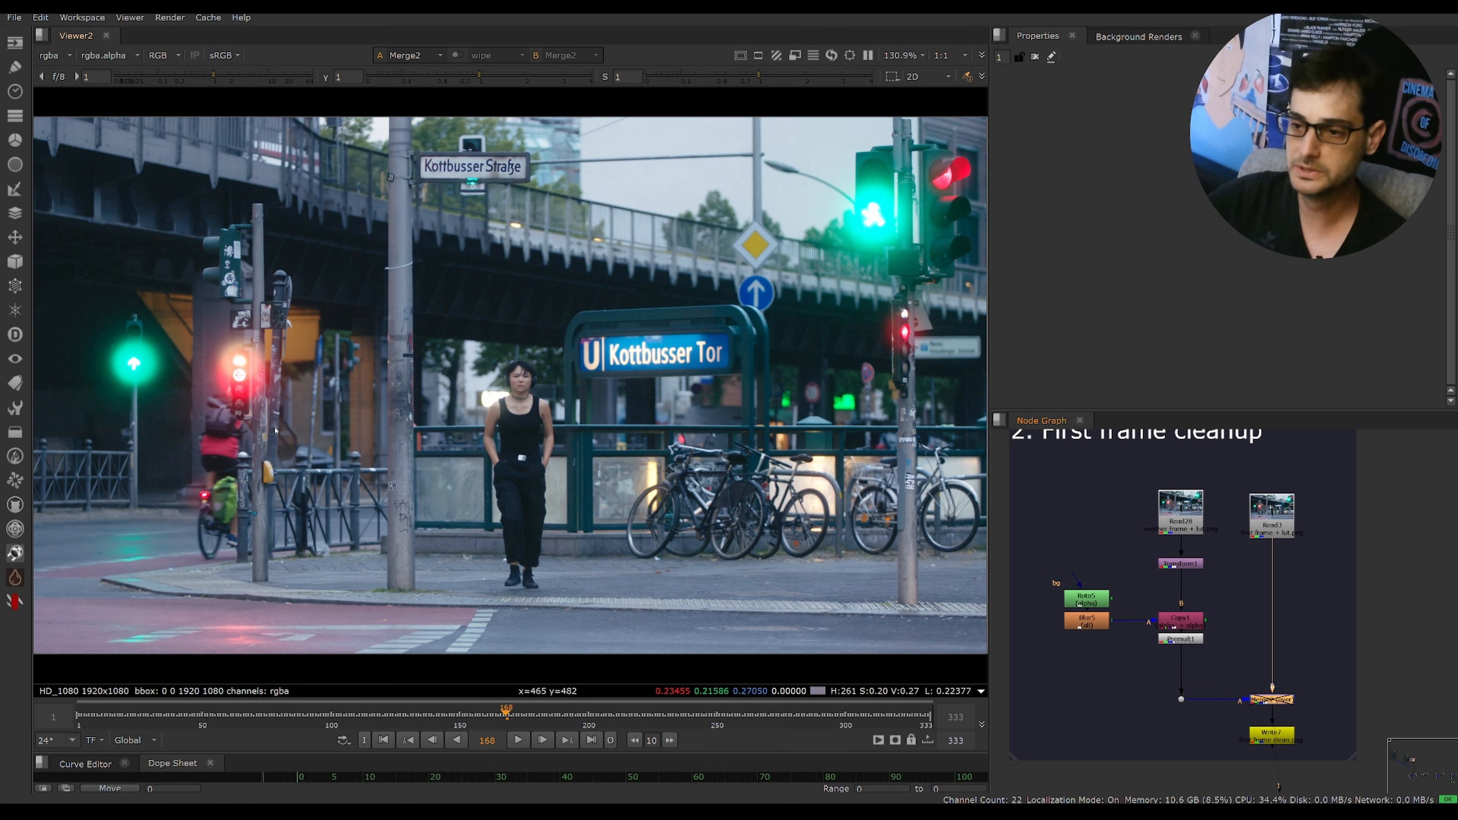
pyautogui.press('d')
pyautogui.press('d')
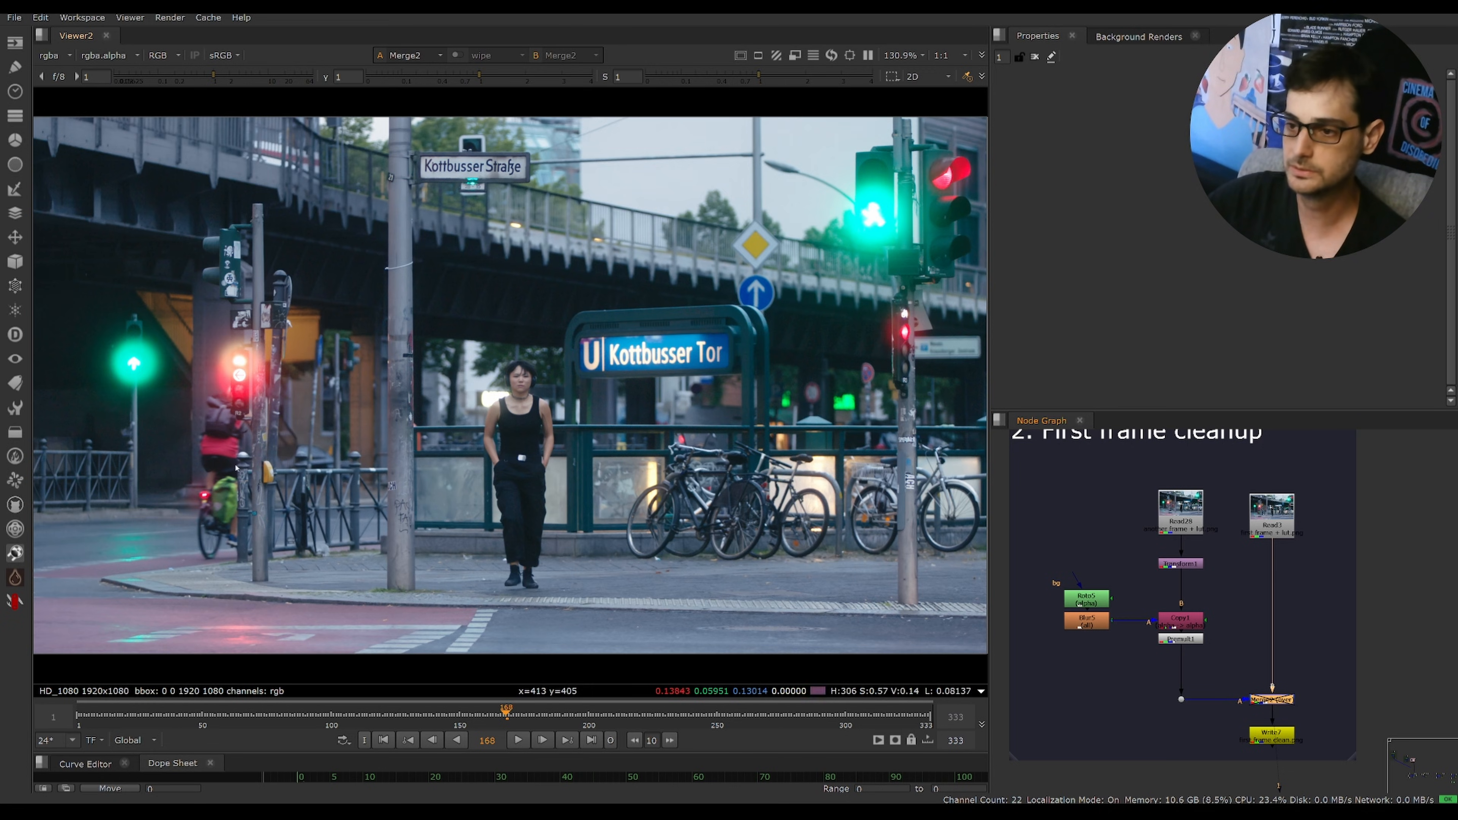
pyautogui.press('d')
pyautogui.press('d')
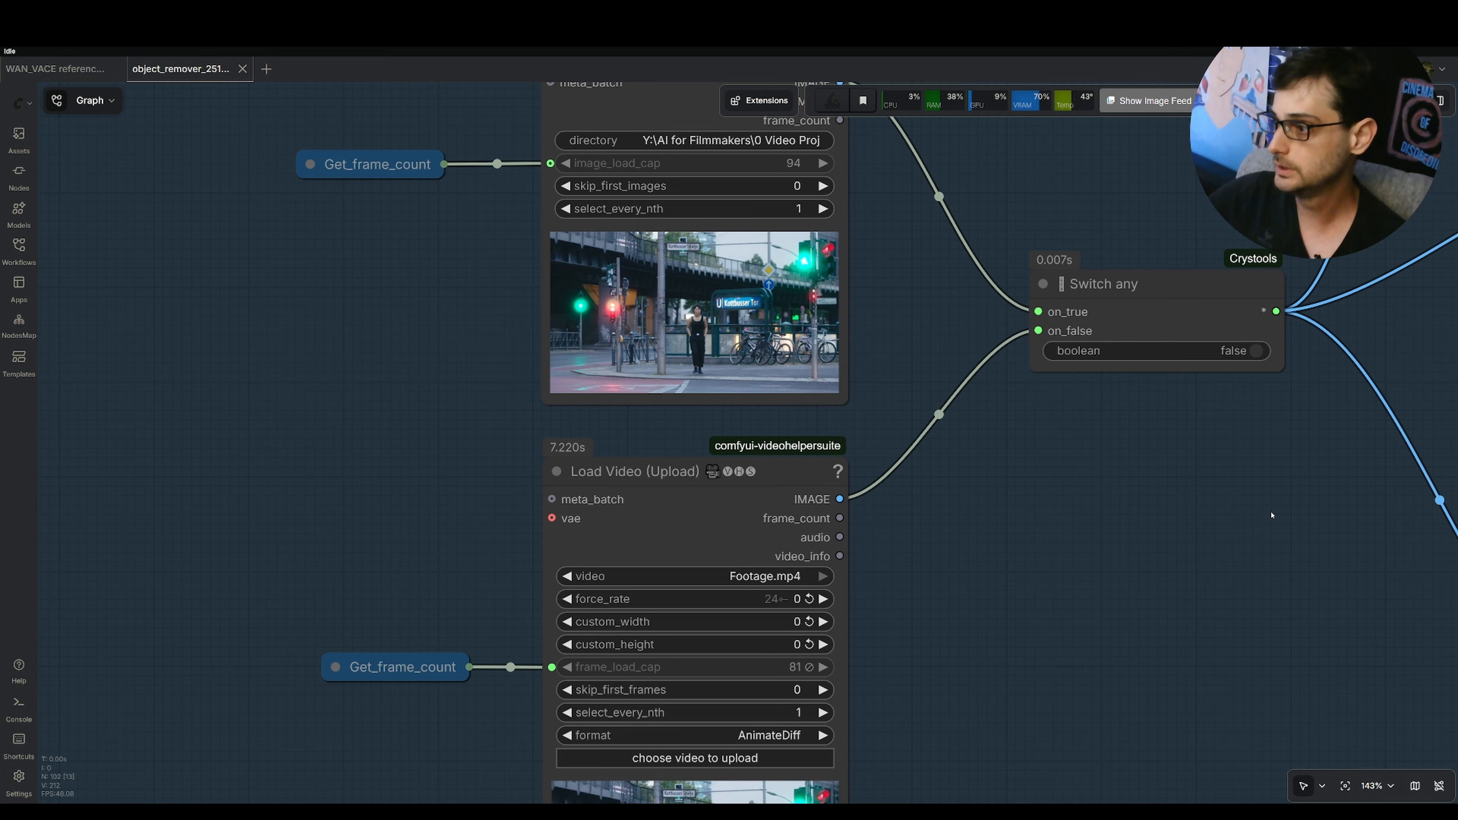
# - Return to ComfyUI and examine the side-by-side original and cleaned video in the output node up close
pyautogui.scroll(-10, 1272, 515)
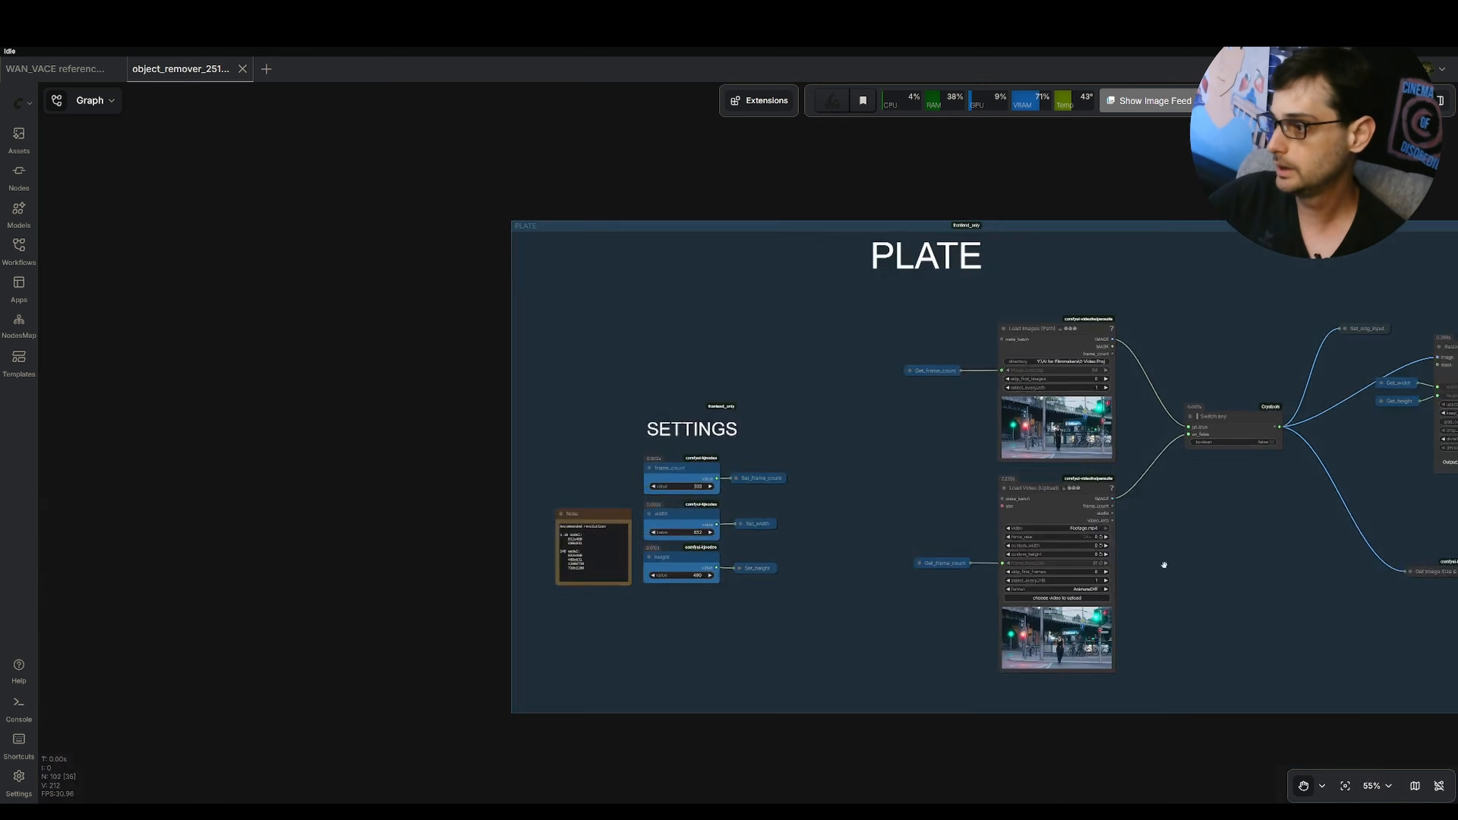
pyautogui.moveTo(1035, 537); pyautogui.dragTo(875, 339)
pyautogui.scroll(15, 901, 465)
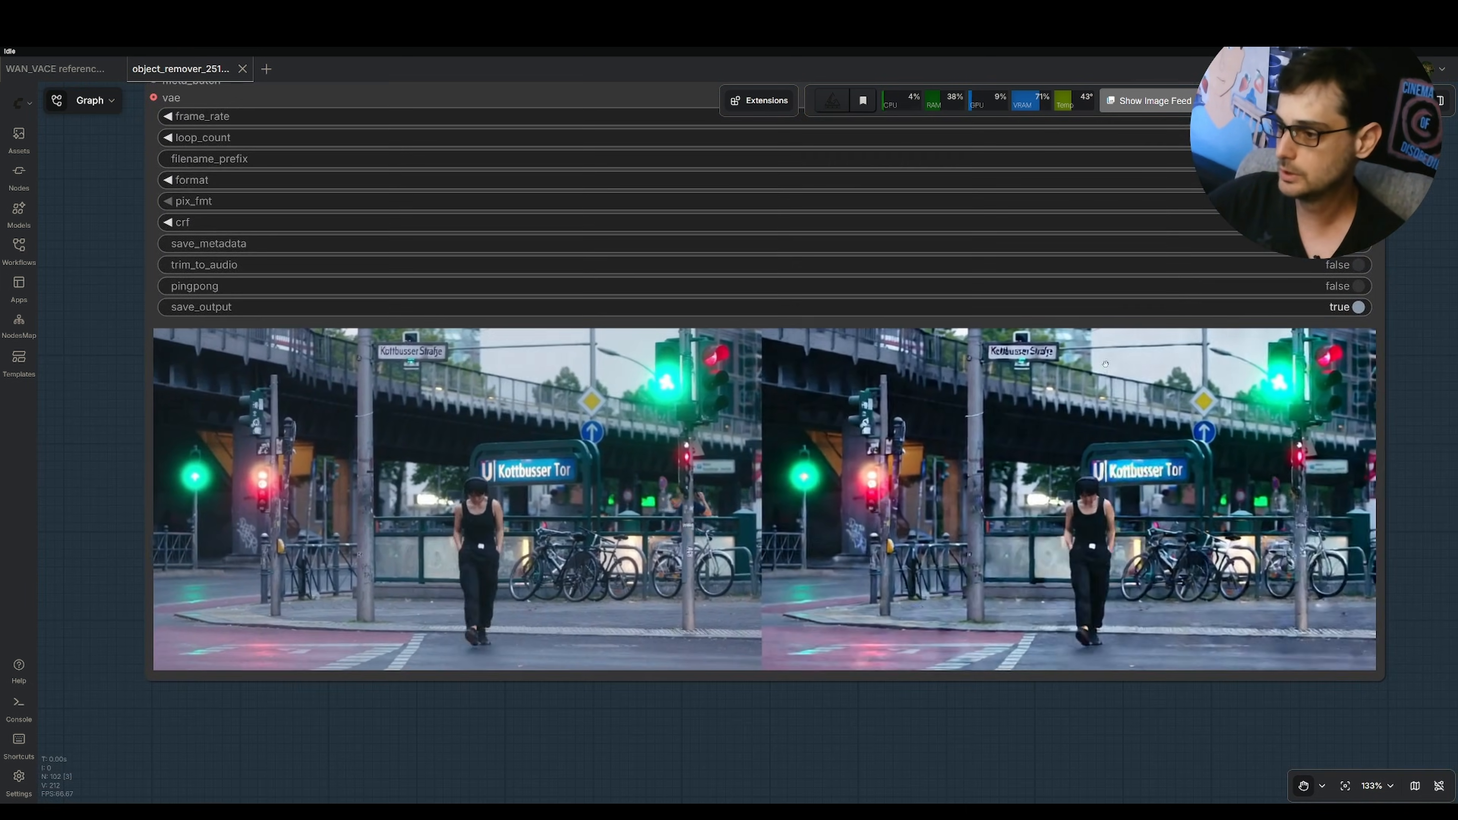
pyautogui.scroll(2, 1104, 364)
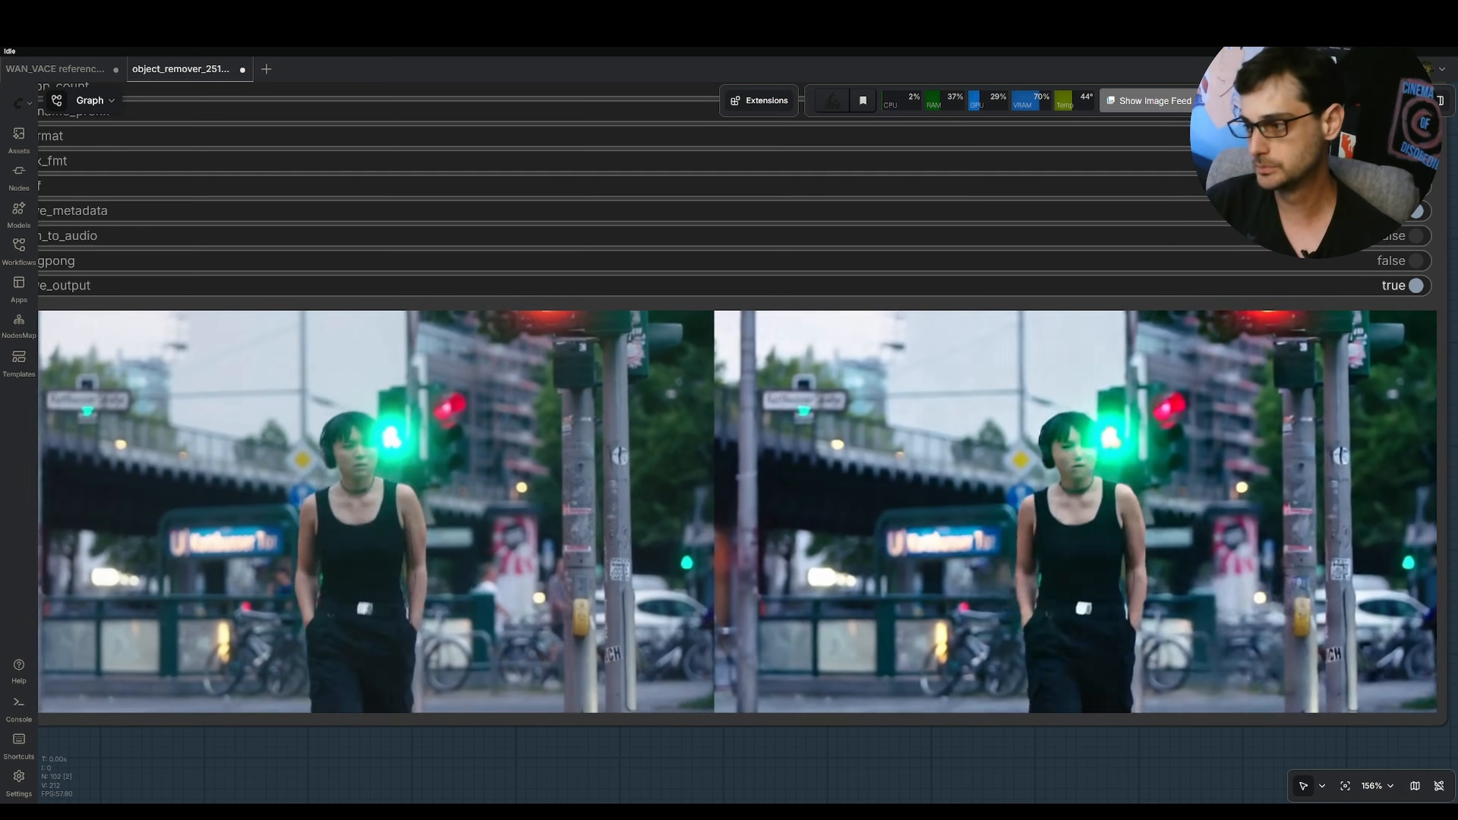
# - Go from the comparison video to the workflow's Matting group, and check the Nuke mask clip in the DaVinci Resolve timeline
pyautogui.moveTo(422, 494); pyautogui.dragTo(849, 528)
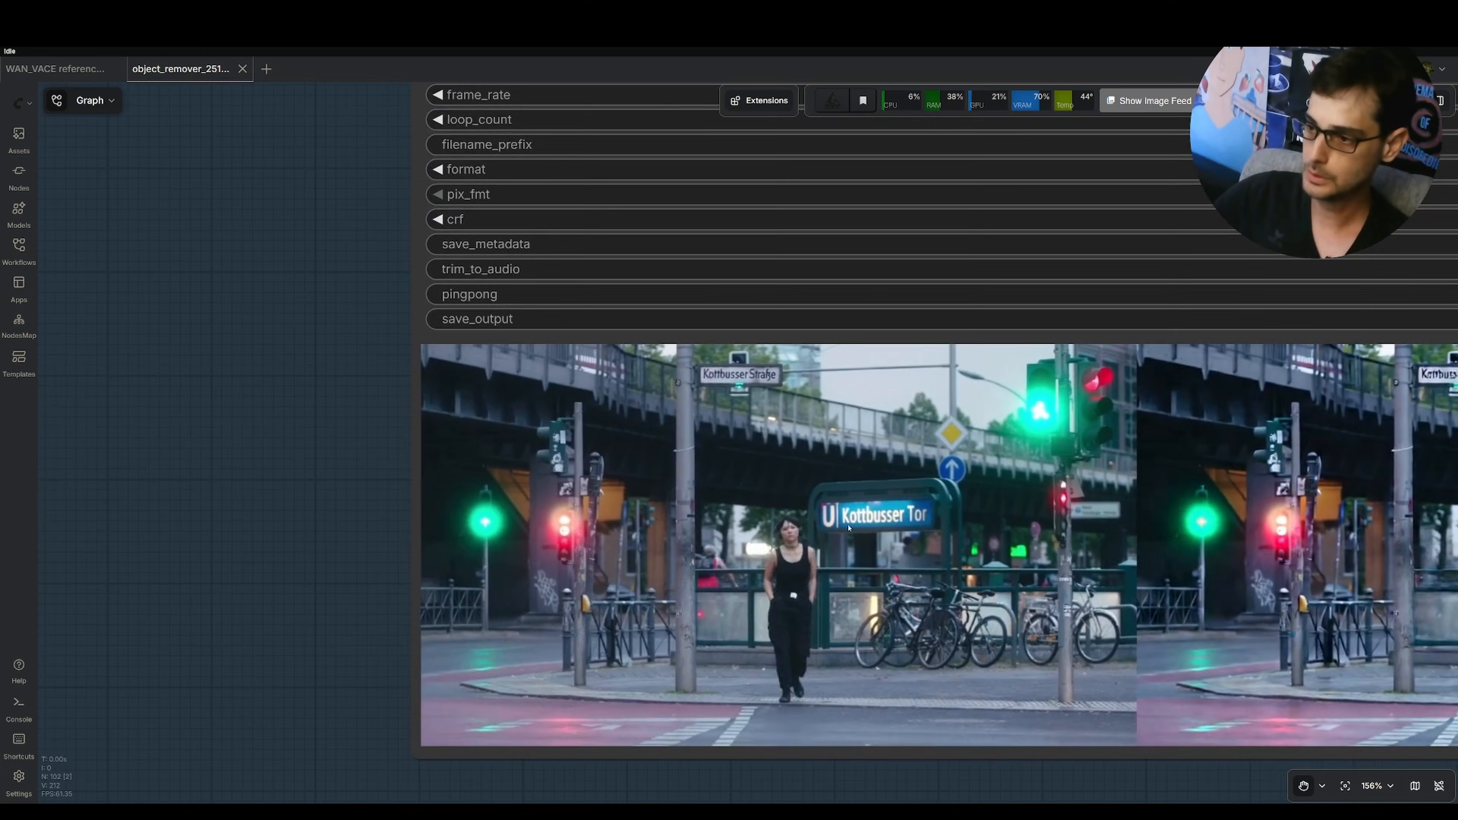
pyautogui.scroll(-16, 860, 472)
pyautogui.moveTo(497, 371); pyautogui.dragTo(696, 632)
pyautogui.moveTo(605, 361); pyautogui.dragTo(599, 527)
pyautogui.moveTo(423, 493); pyautogui.dragTo(404, 799)
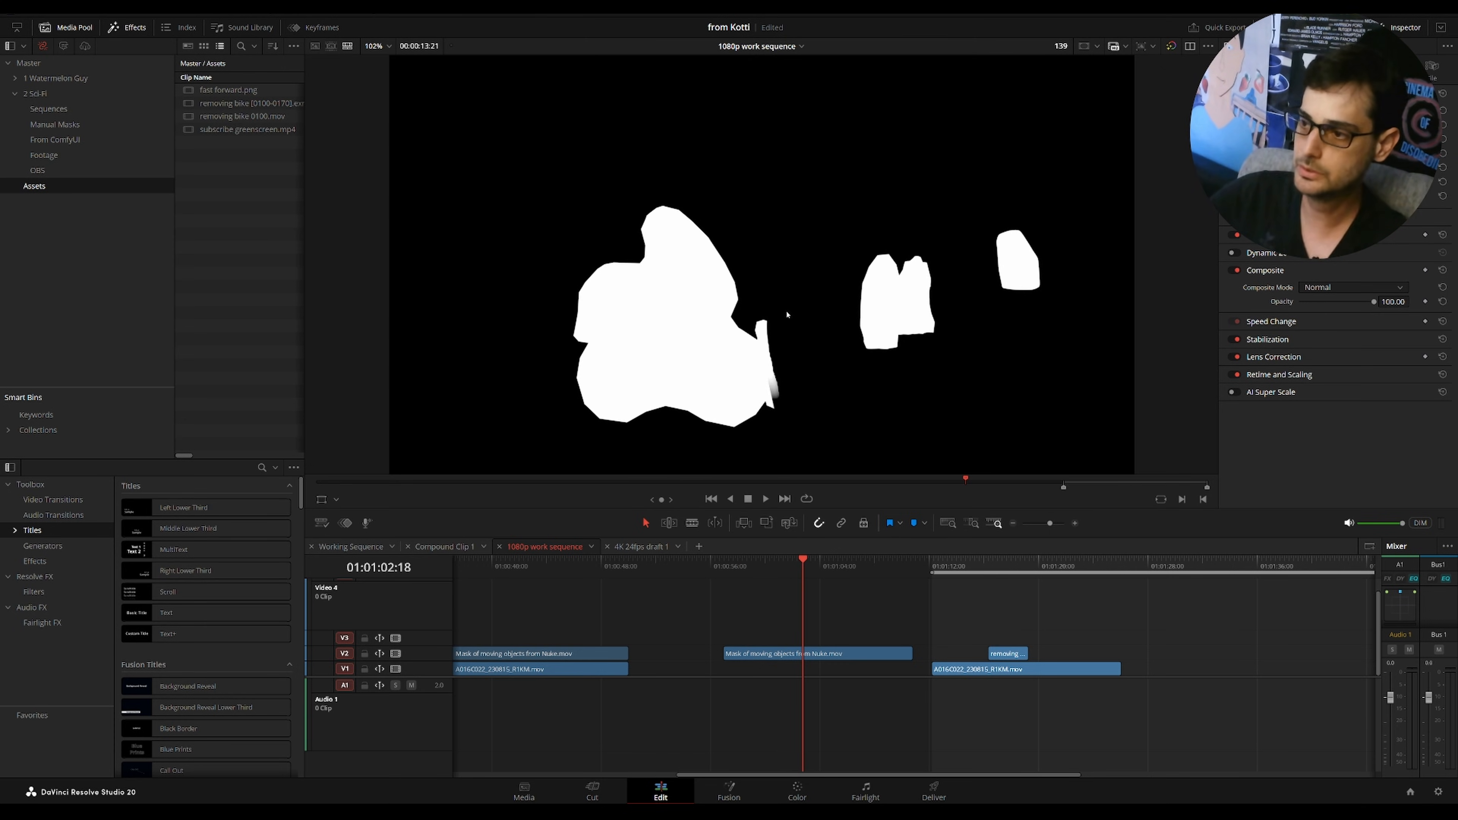
pyautogui.click(766, 560)
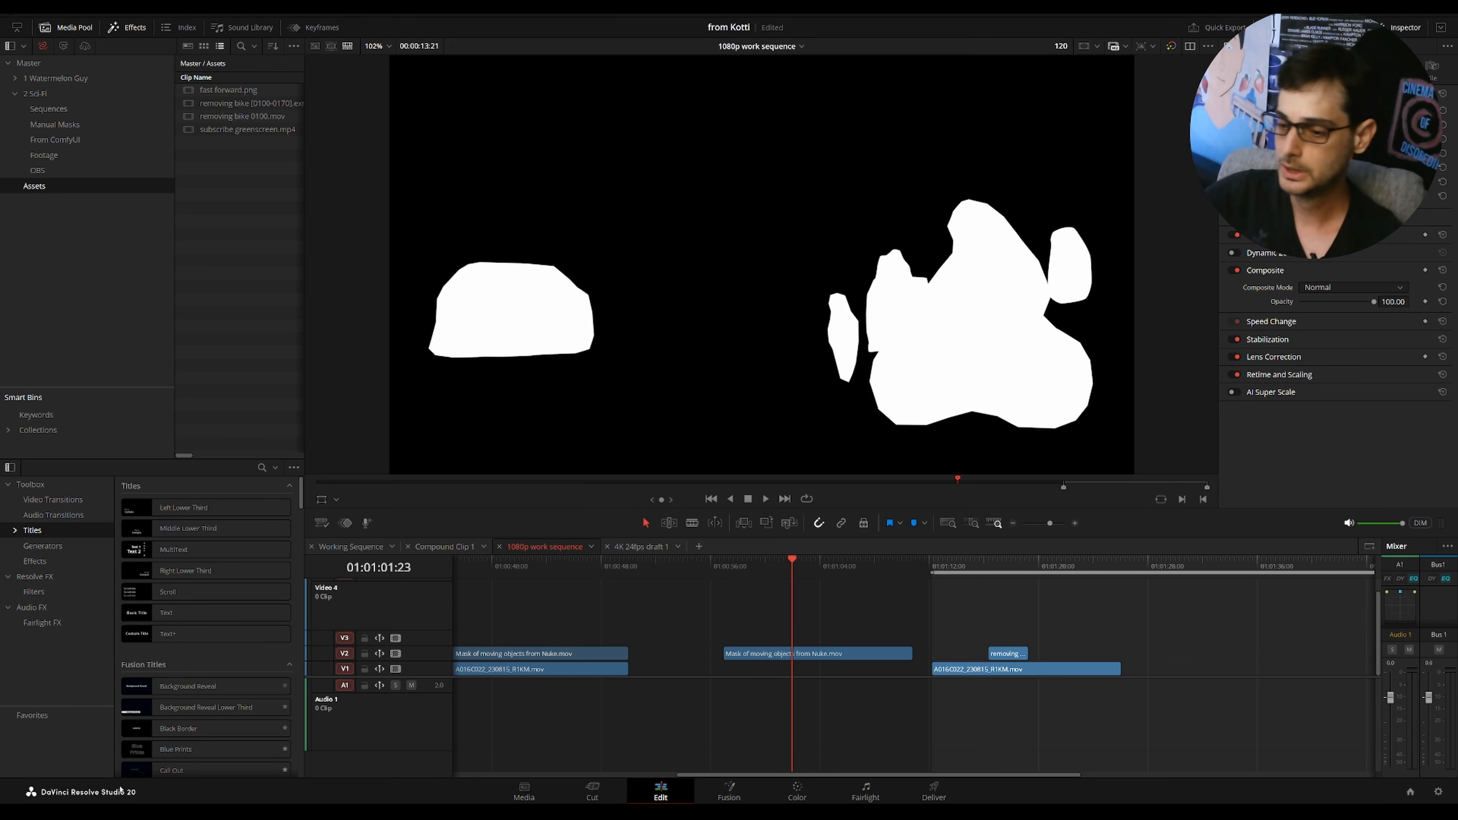
# - Switch back to ComfyUI and follow the workflow from the Matting group to the side-by-side result video
pyautogui.moveTo(98, 809)
pyautogui.click(102, 782)
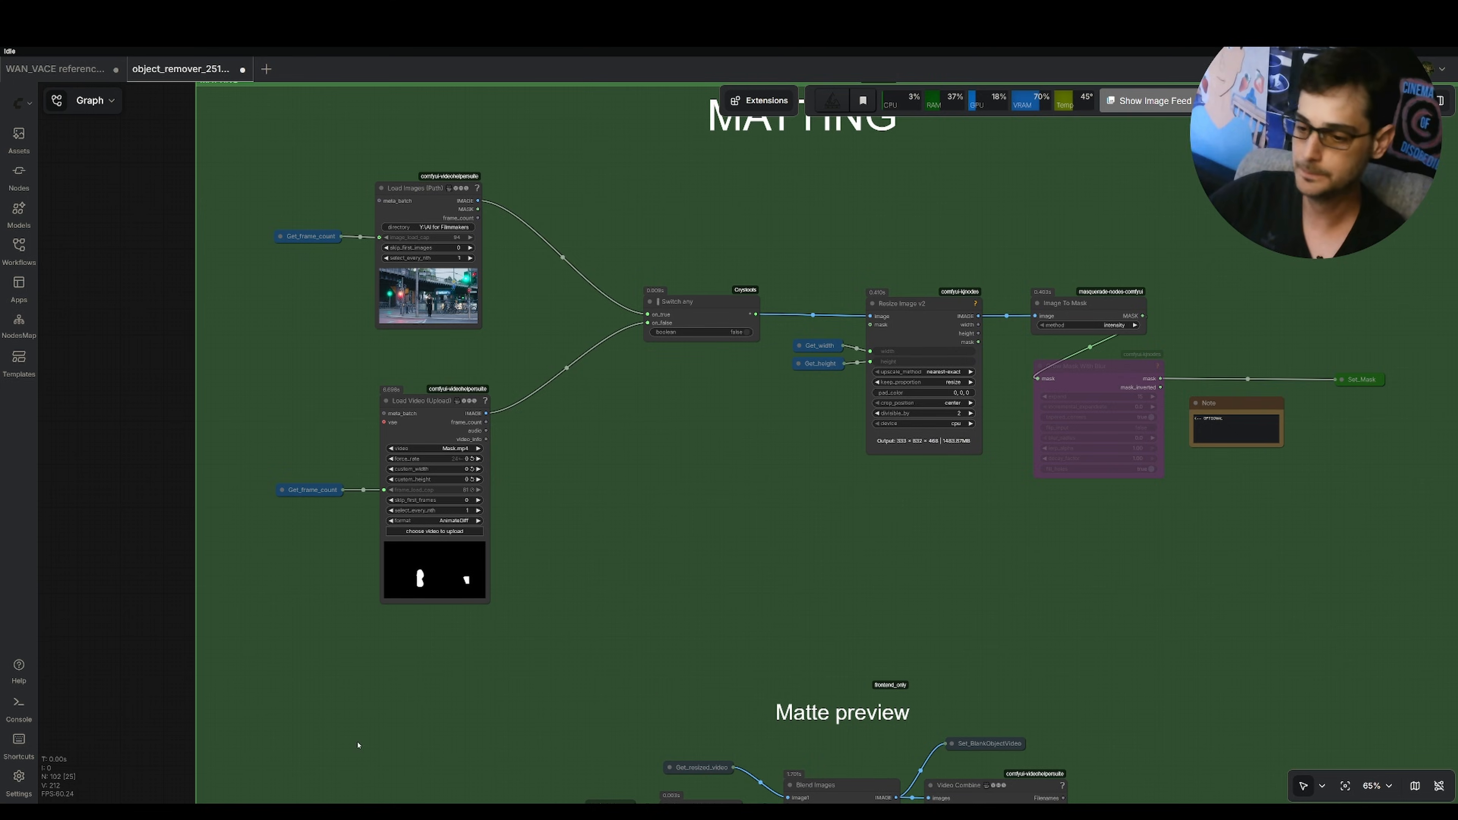
pyautogui.moveTo(1109, 653); pyautogui.dragTo(970, 314)
pyautogui.moveTo(1084, 692); pyautogui.dragTo(1126, 283)
pyautogui.keyDown('ctrl'); pyautogui.keyDown('shift'); pyautogui.moveTo(975, 508); pyautogui.dragTo(1016, 738); pyautogui.keyUp('shift'); pyautogui.keyUp('ctrl')
pyautogui.moveTo(1016, 738); pyautogui.dragTo(989, 305)
pyautogui.moveTo(1238, 345); pyautogui.dragTo(1211, 394)
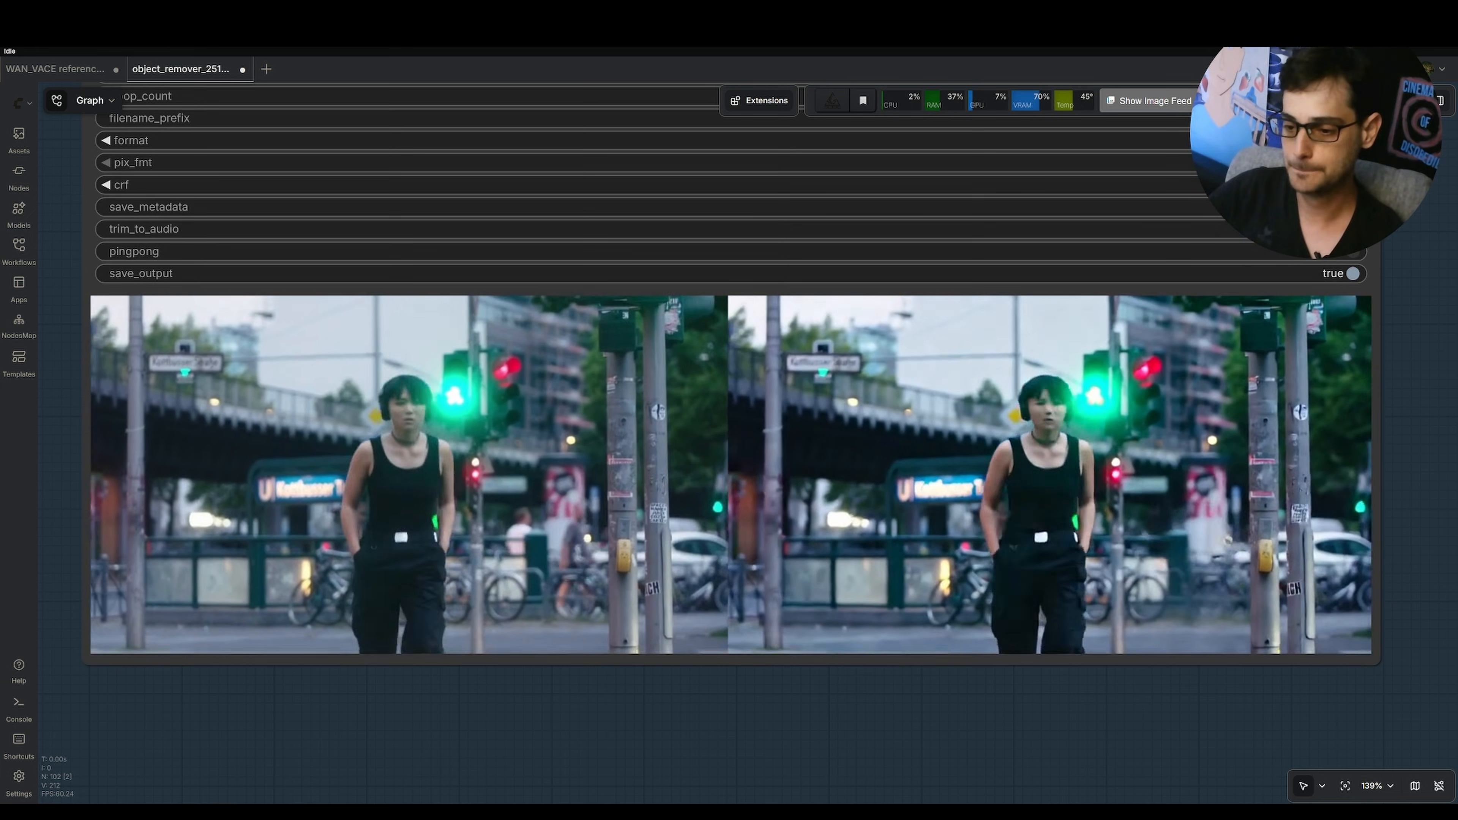
# - Switch to Nuke, find the Removing bike group, and view the output of its Write8 node
pyautogui.click(224, 787)
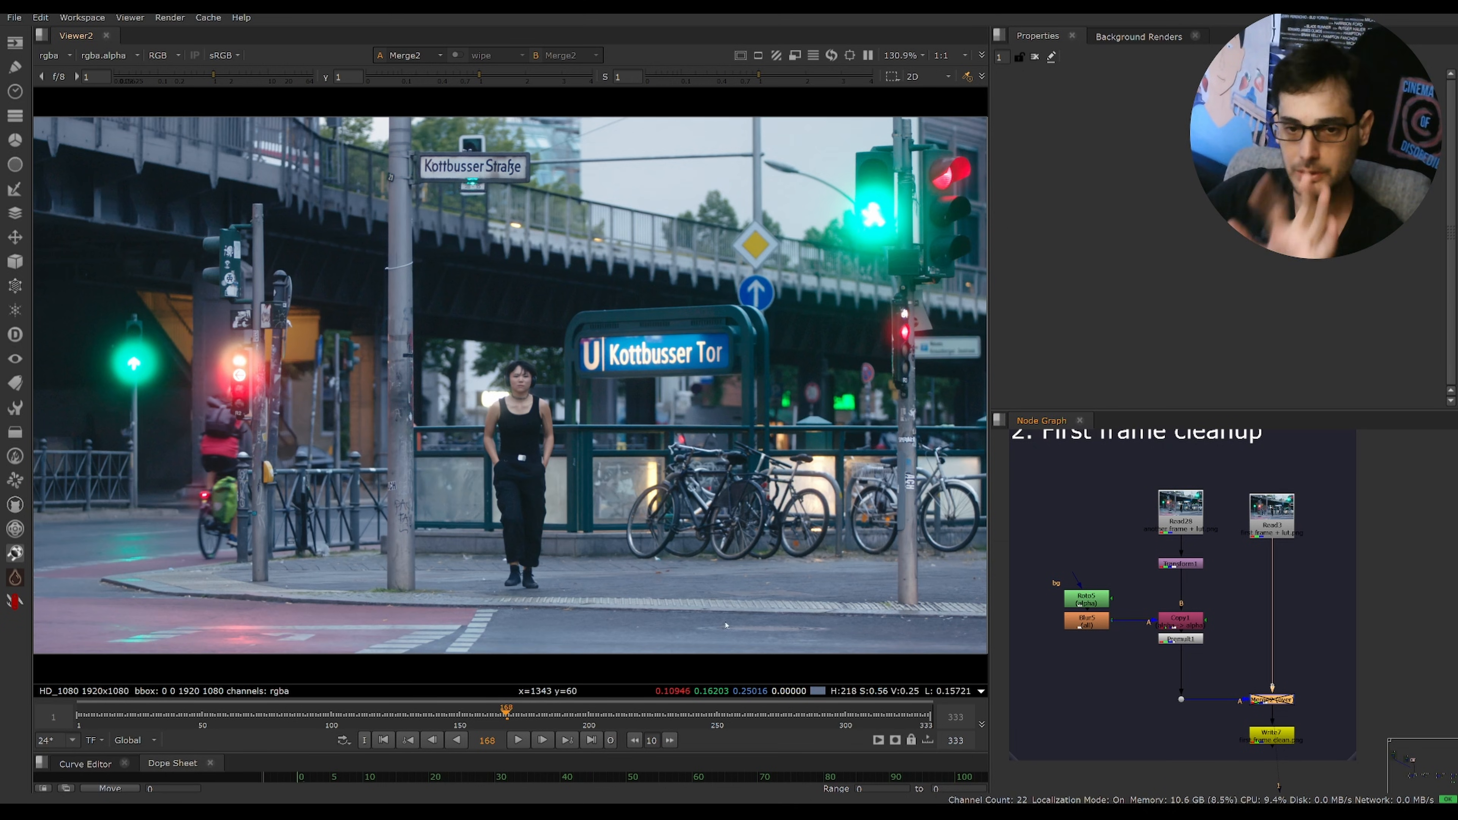
pyautogui.moveTo(1034, 458); pyautogui.dragTo(1166, 601, button='middle')
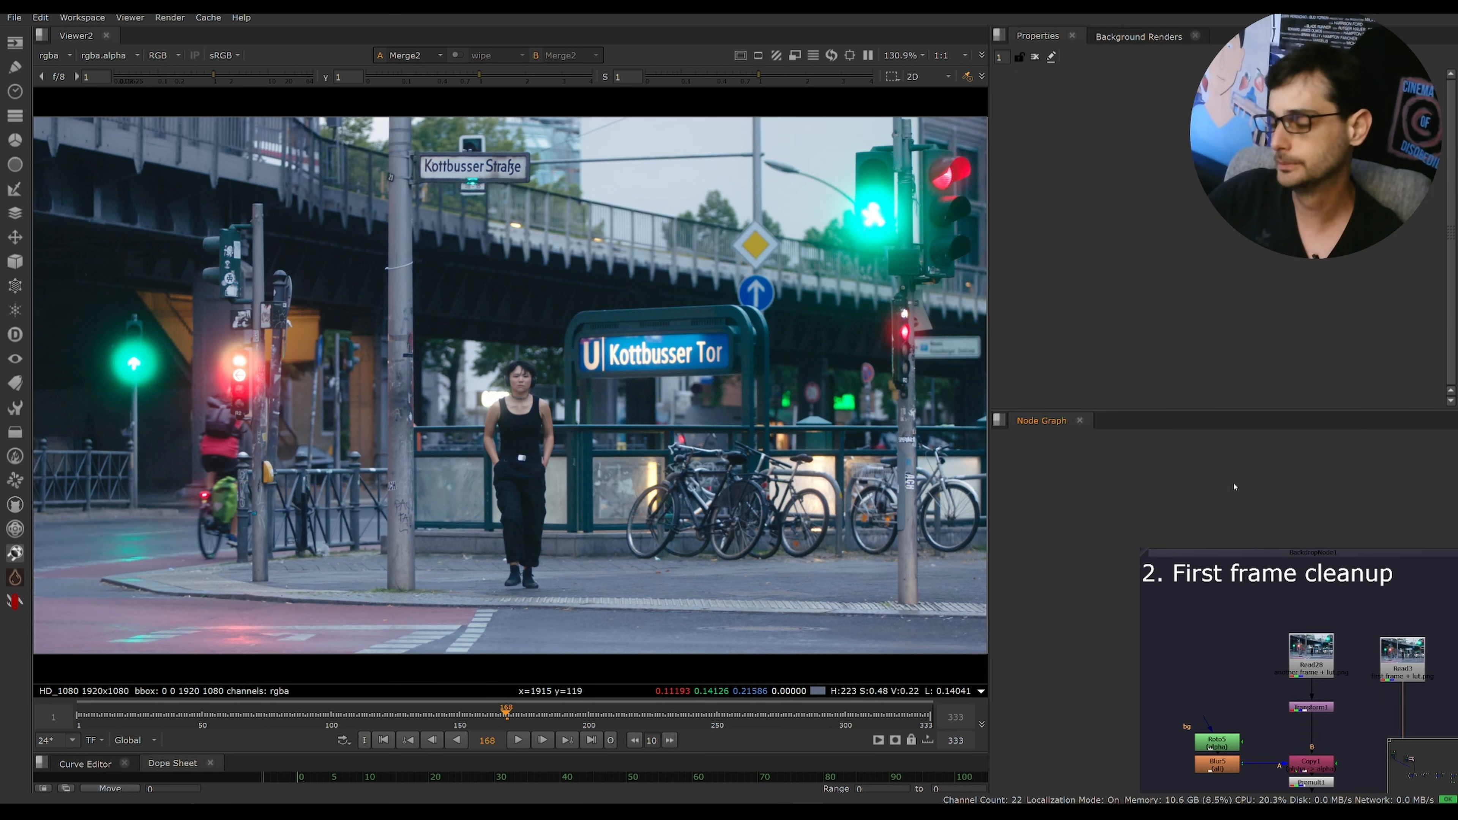
pyautogui.scroll(-5, 1235, 487)
pyautogui.moveTo(1162, 531); pyautogui.dragTo(1383, 687, button='middle')
pyautogui.moveTo(1062, 489); pyautogui.dragTo(1296, 540, button='middle')
pyautogui.moveTo(1156, 487); pyautogui.dragTo(1307, 548, button='middle')
pyautogui.moveTo(1209, 516); pyautogui.dragTo(1172, 445, button='middle')
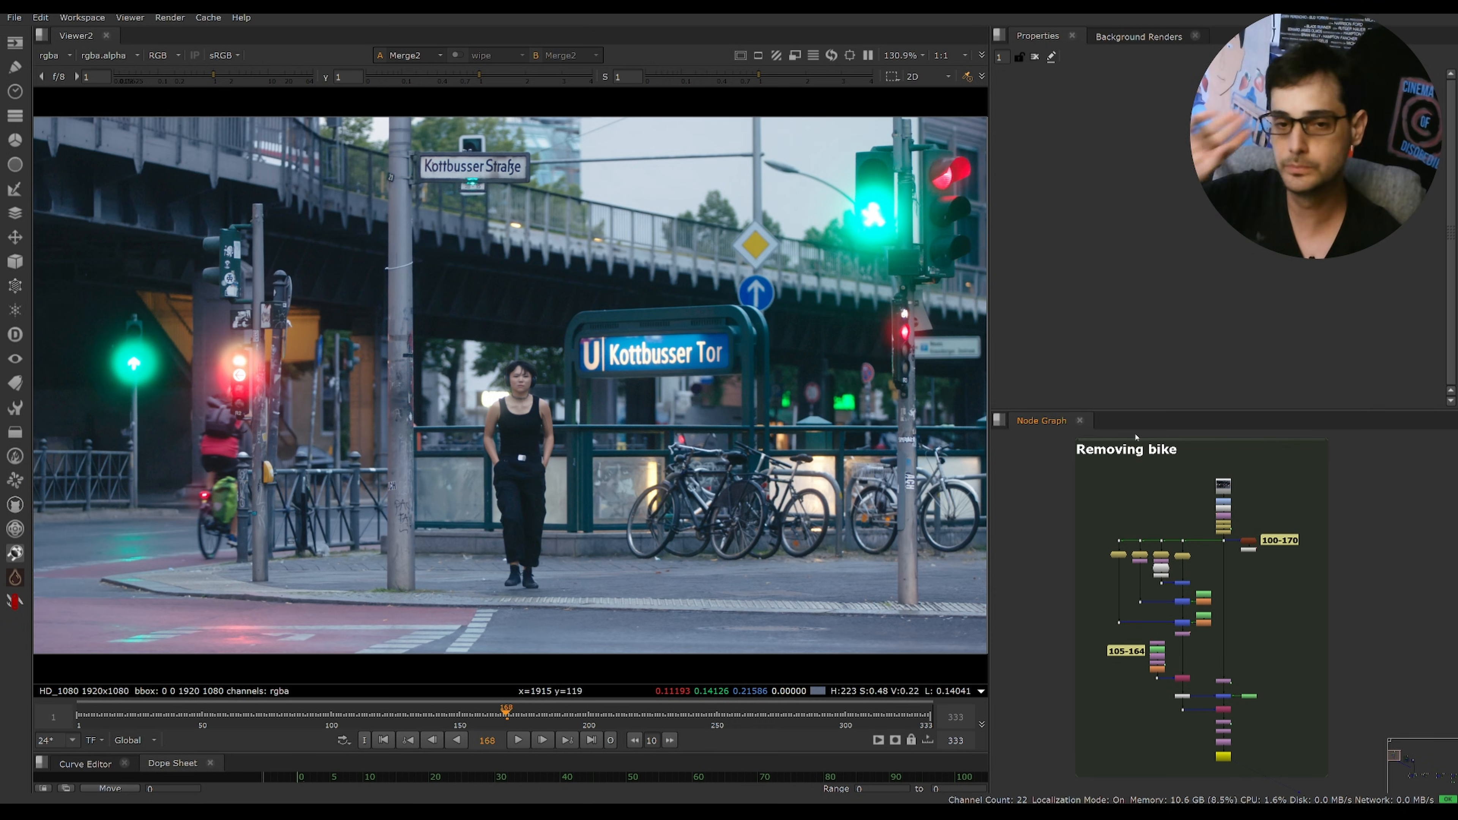
pyautogui.scroll(10, 1203, 664)
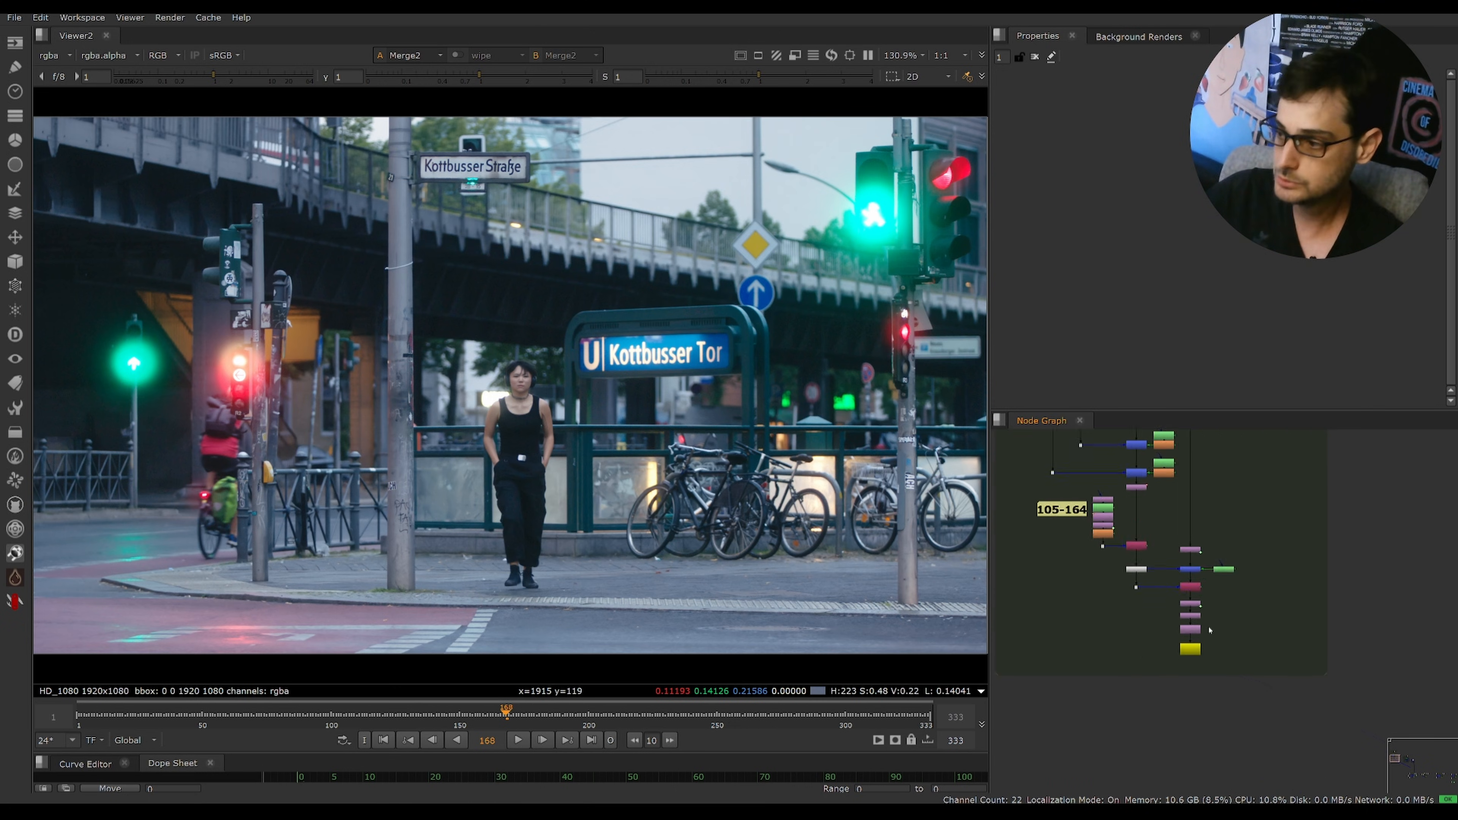
pyautogui.press('1')
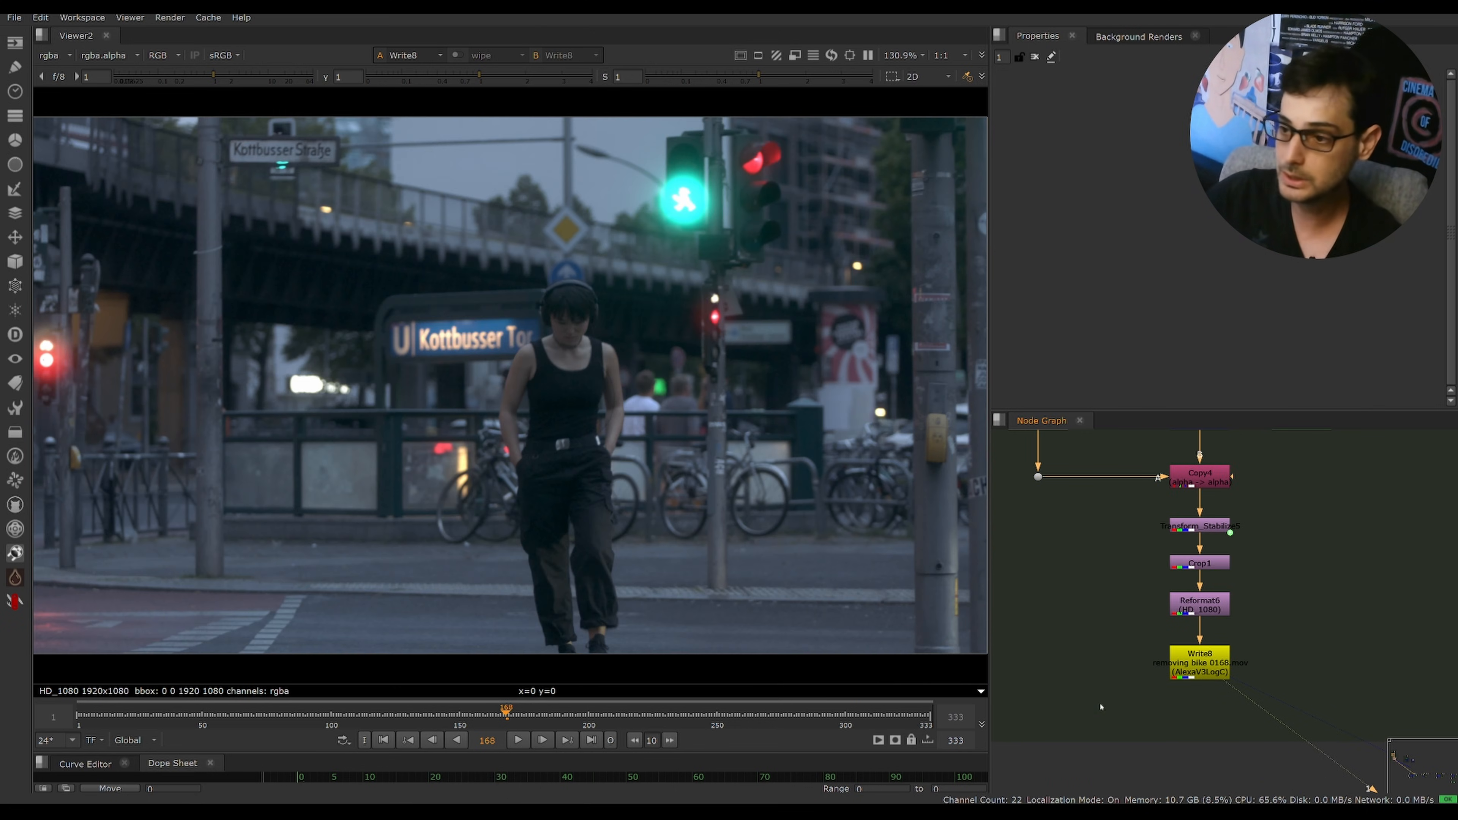
# - Play and scrub the Write8 bike-removal output to examine the cleaned street between about frames 118 and 168
pyautogui.click(431, 741)
pyautogui.click(518, 741)
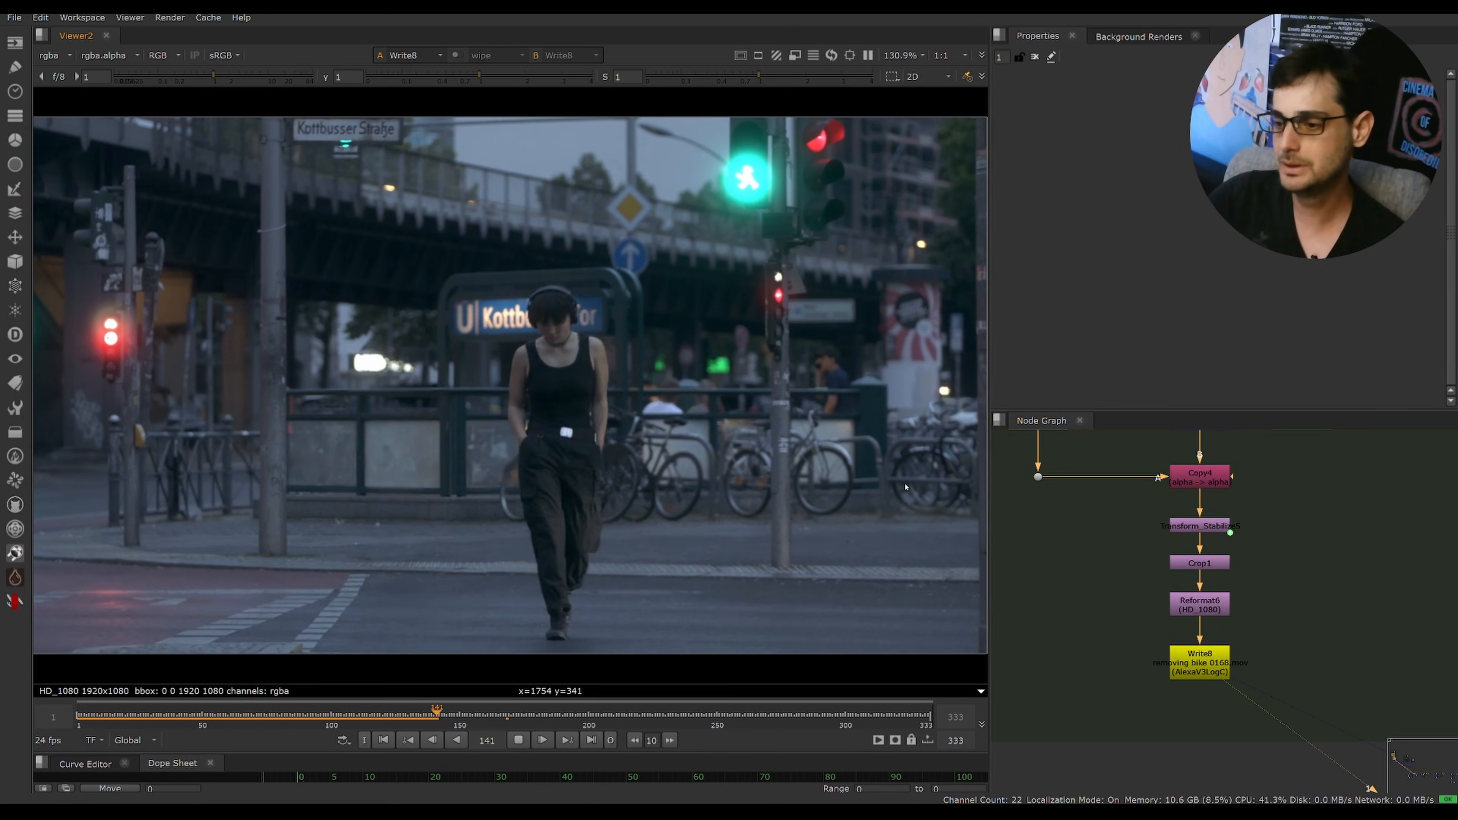
pyautogui.click(516, 742)
pyautogui.moveTo(497, 714); pyautogui.dragTo(362, 710)
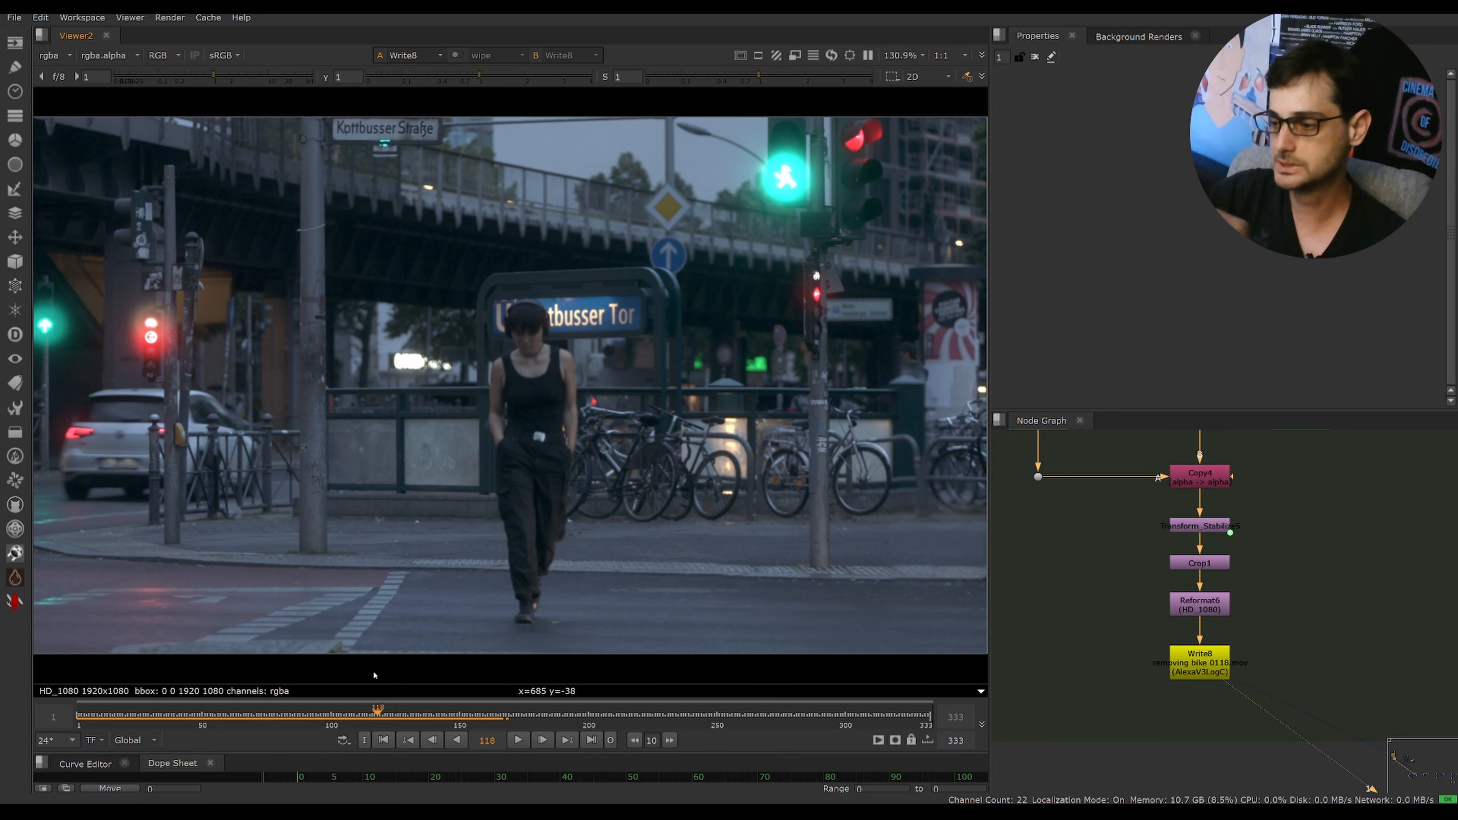
pyautogui.moveTo(379, 713)
pyautogui.mouseDown()
pyautogui.moveTo(472, 713)
pyautogui.moveTo(337, 712)
pyautogui.moveTo(433, 712)
pyautogui.moveTo(351, 712)
pyautogui.moveTo(407, 713)
pyautogui.mouseUp()
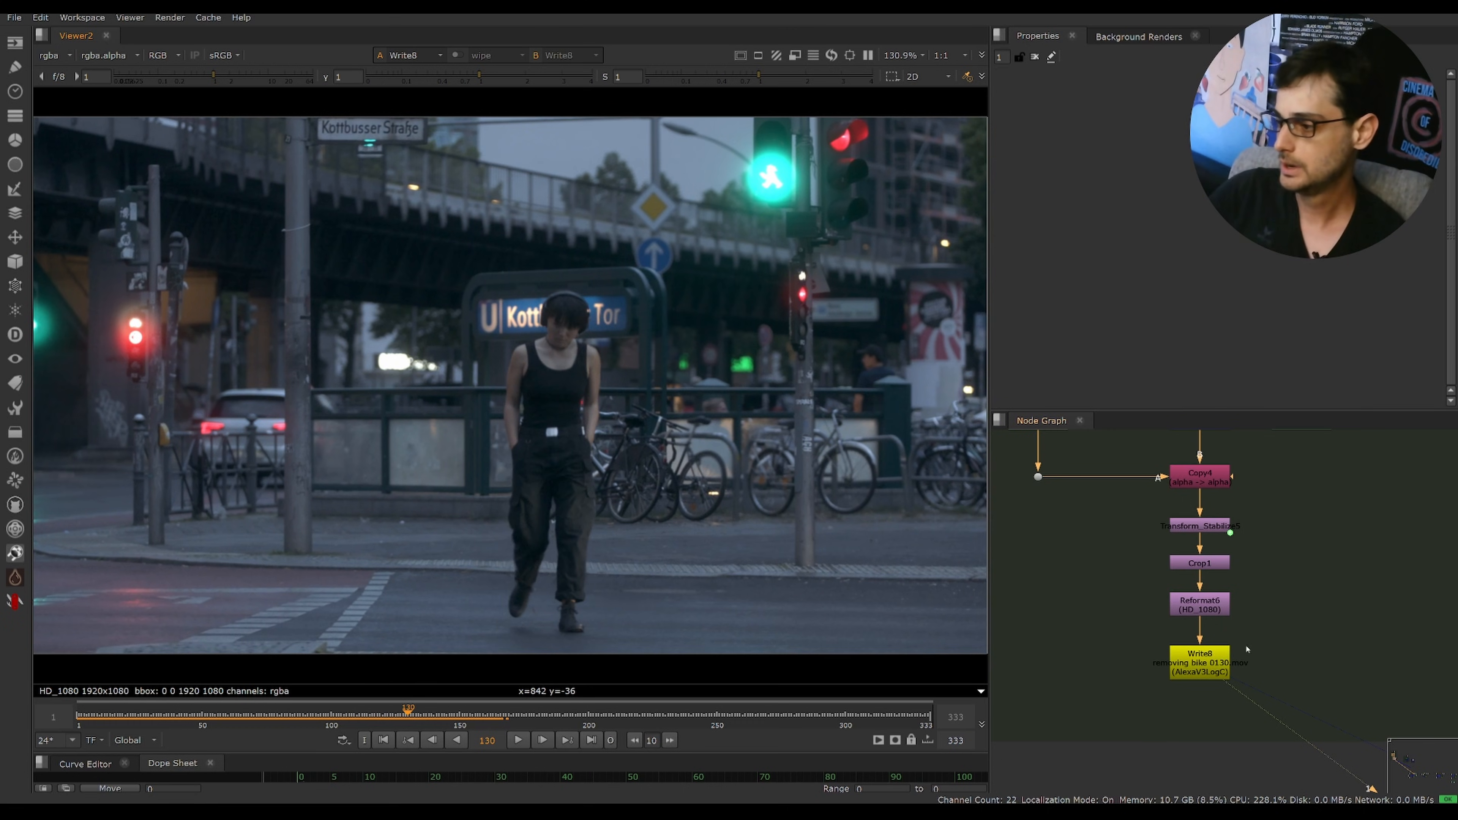
# - Toggle the viewer to the alpha channel of the Write8 output and back to colour
pyautogui.click(1201, 664)
pyautogui.click(1134, 688)
pyautogui.press('a')
pyautogui.press('a')
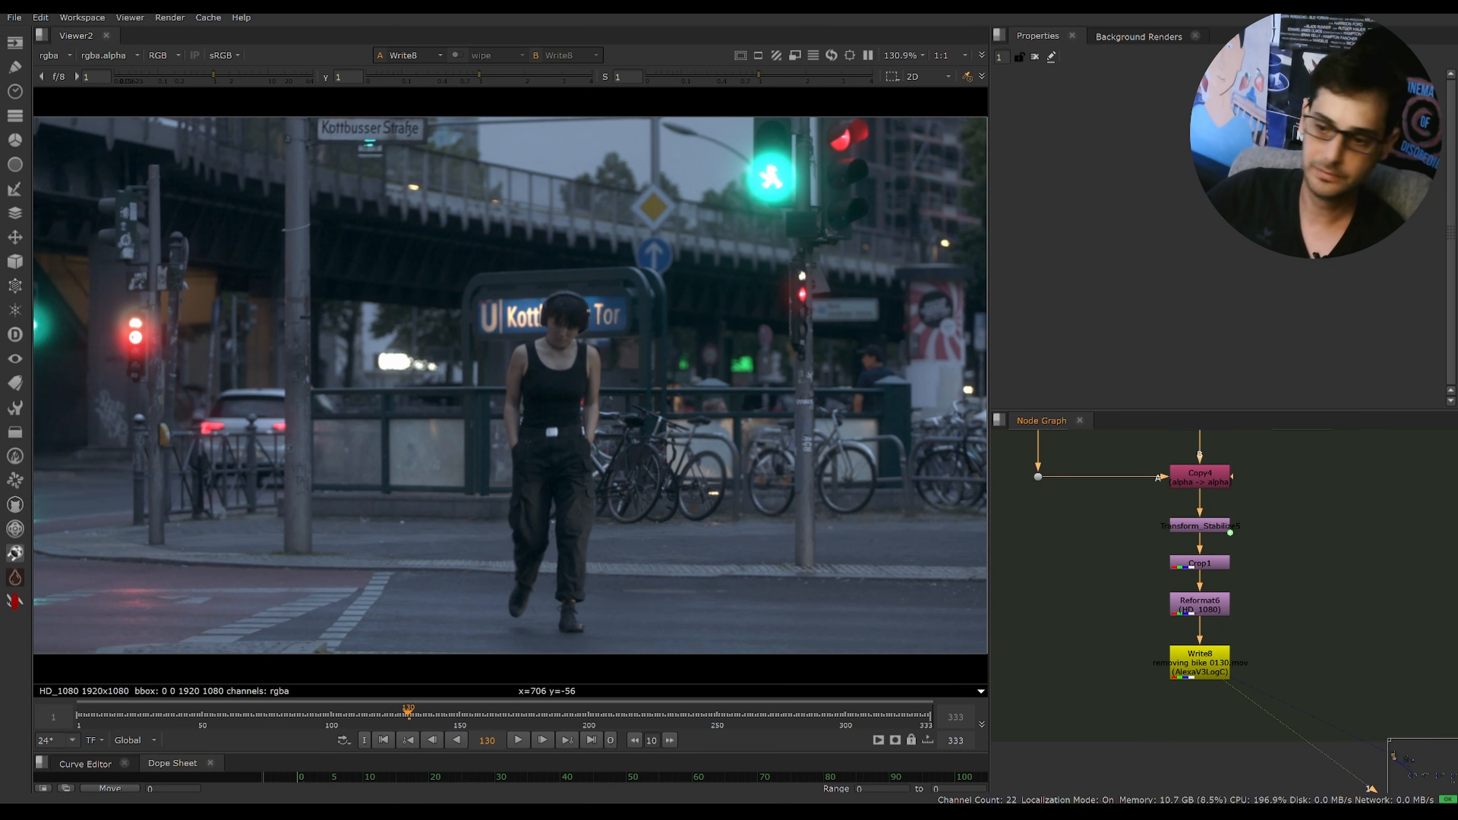
# - Switch to DaVinci Resolve and scrub through the short bike-removal clip above the plate in the 1080p work sequence
pyautogui.hotkey('alt', 'Tab')
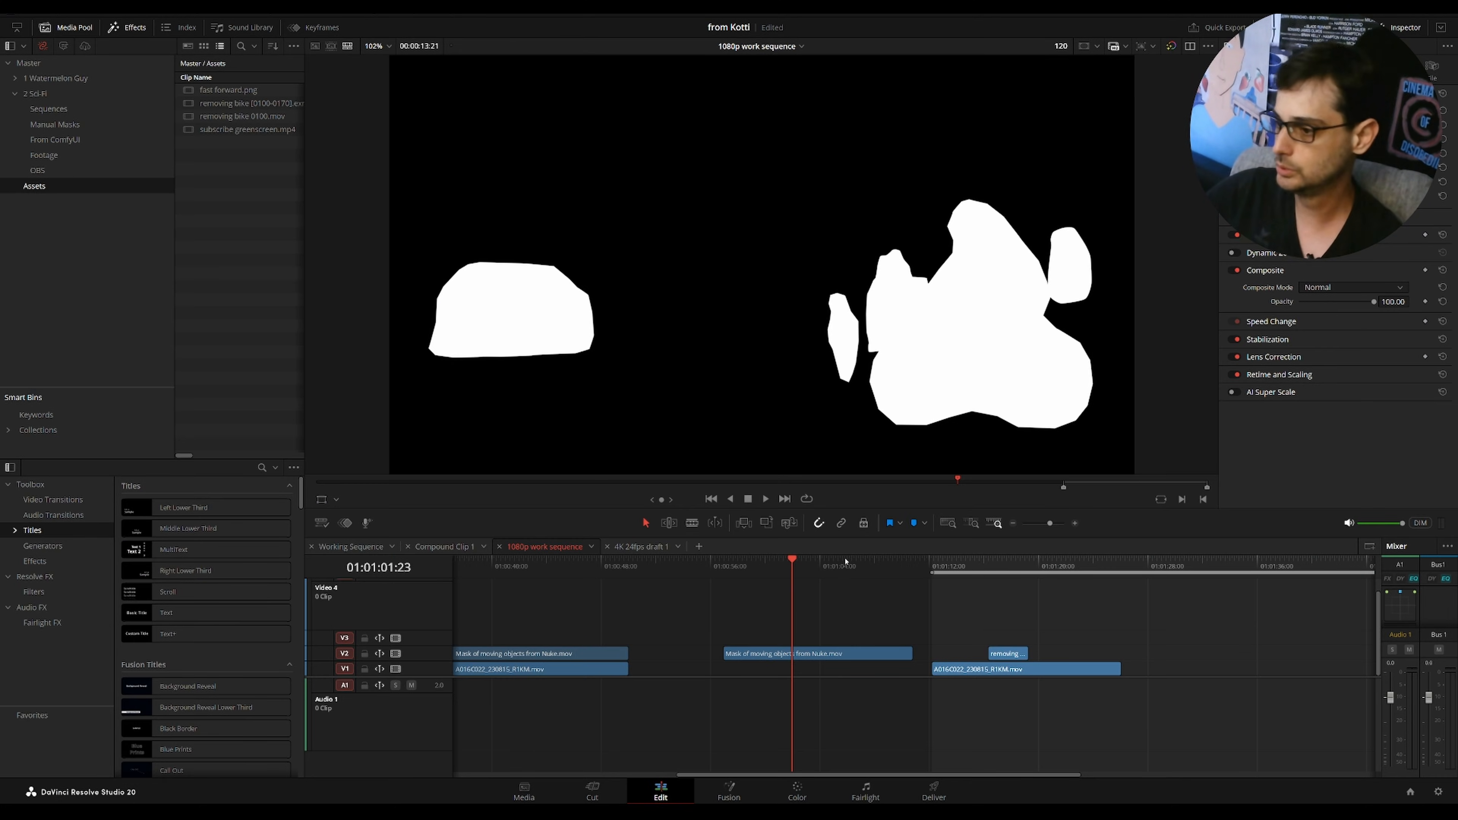
pyautogui.moveTo(983, 561); pyautogui.dragTo(1002, 560)
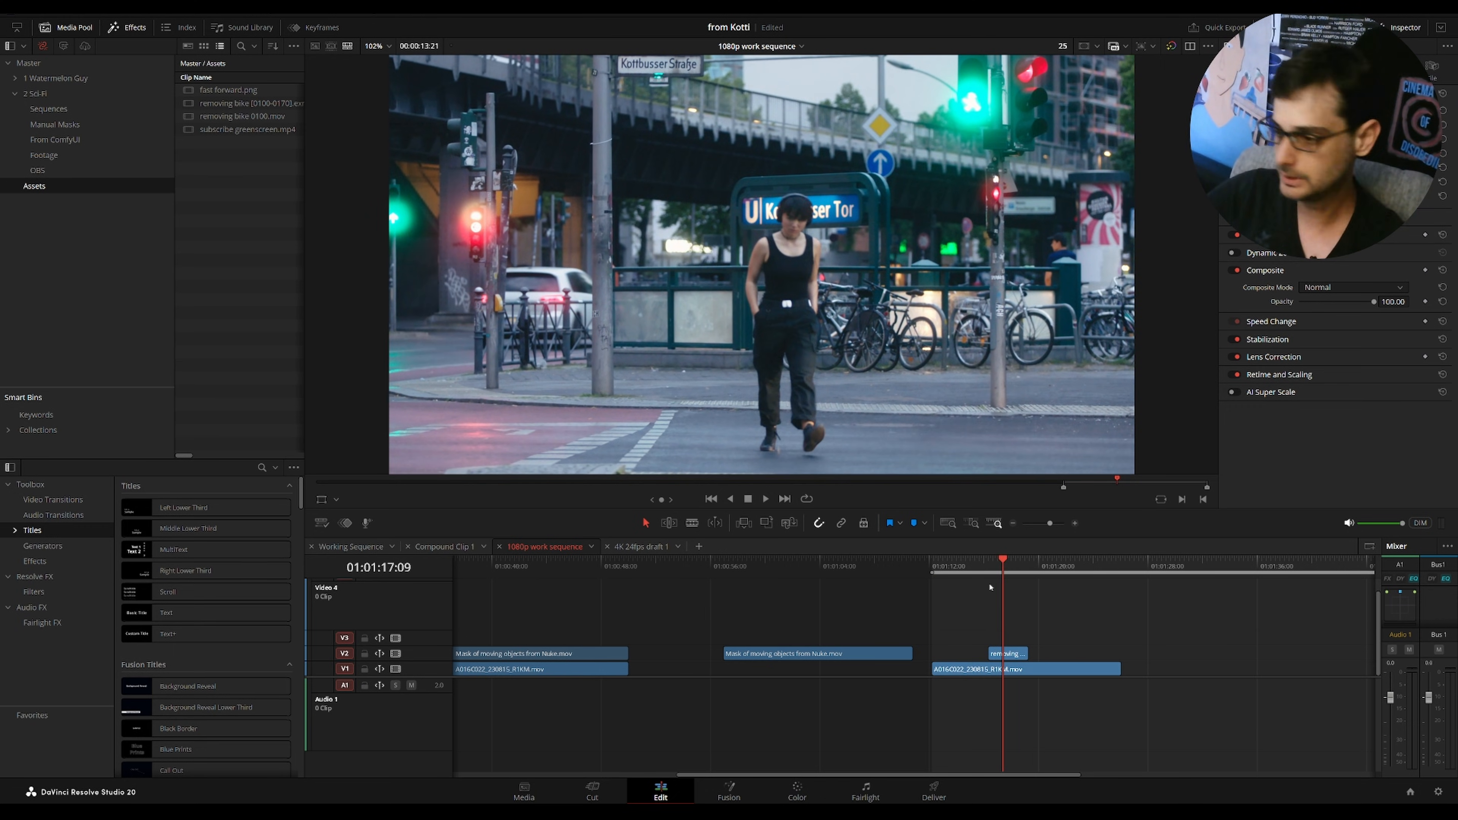
pyautogui.moveTo(1001, 565)
pyautogui.mouseDown()
pyautogui.moveTo(942, 567)
pyautogui.moveTo(1103, 568)
pyautogui.moveTo(1009, 567)
pyautogui.mouseUp()
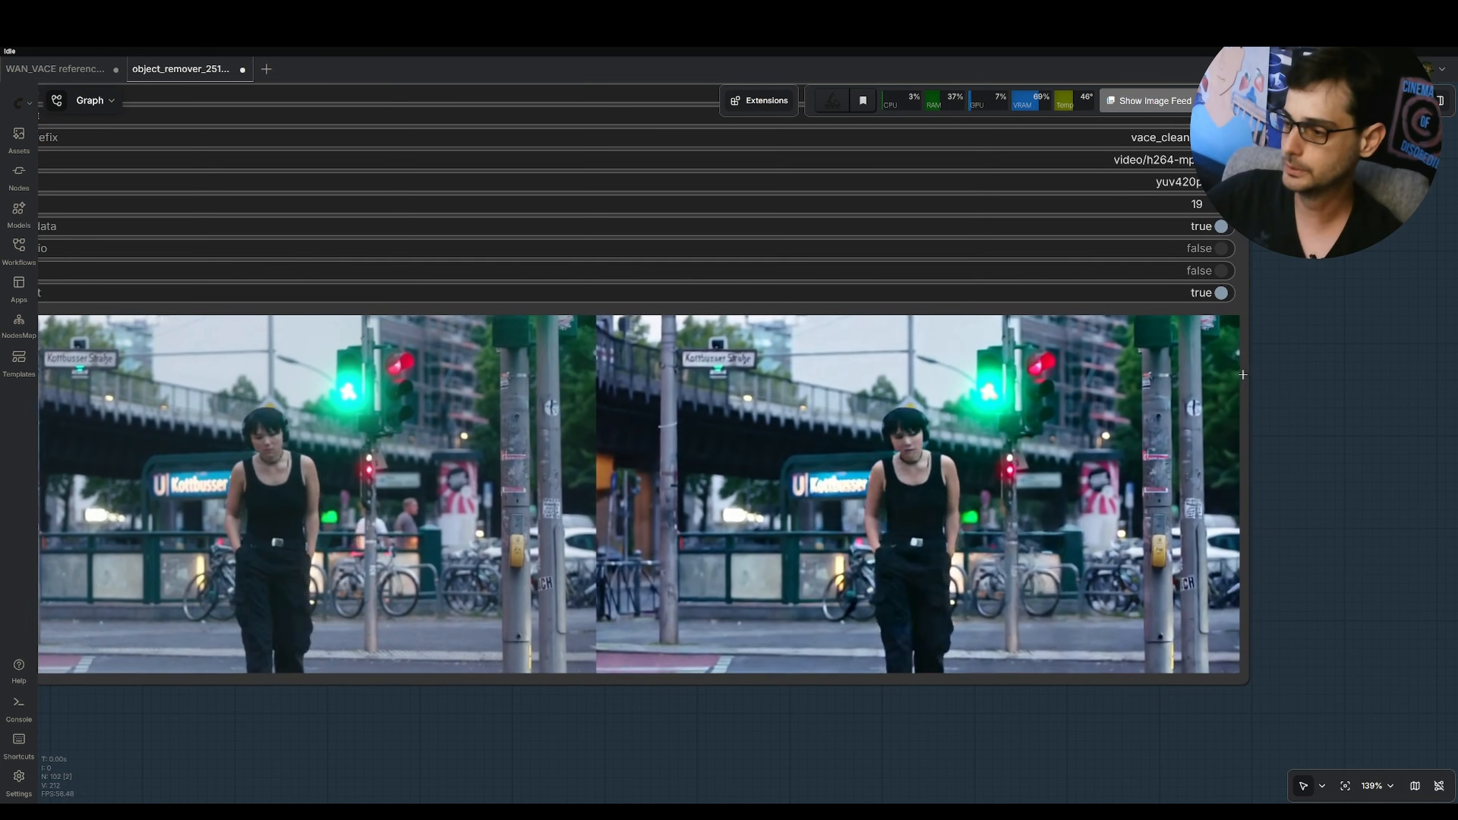
# - Return to ComfyUI and examine the side-by-side comparison video in the Output group, overall and up close
pyautogui.keyDown('ctrl'); pyautogui.keyDown('shift'); pyautogui.moveTo(1172, 448); pyautogui.dragTo(1181, 407); pyautogui.keyUp('shift'); pyautogui.keyUp('ctrl')
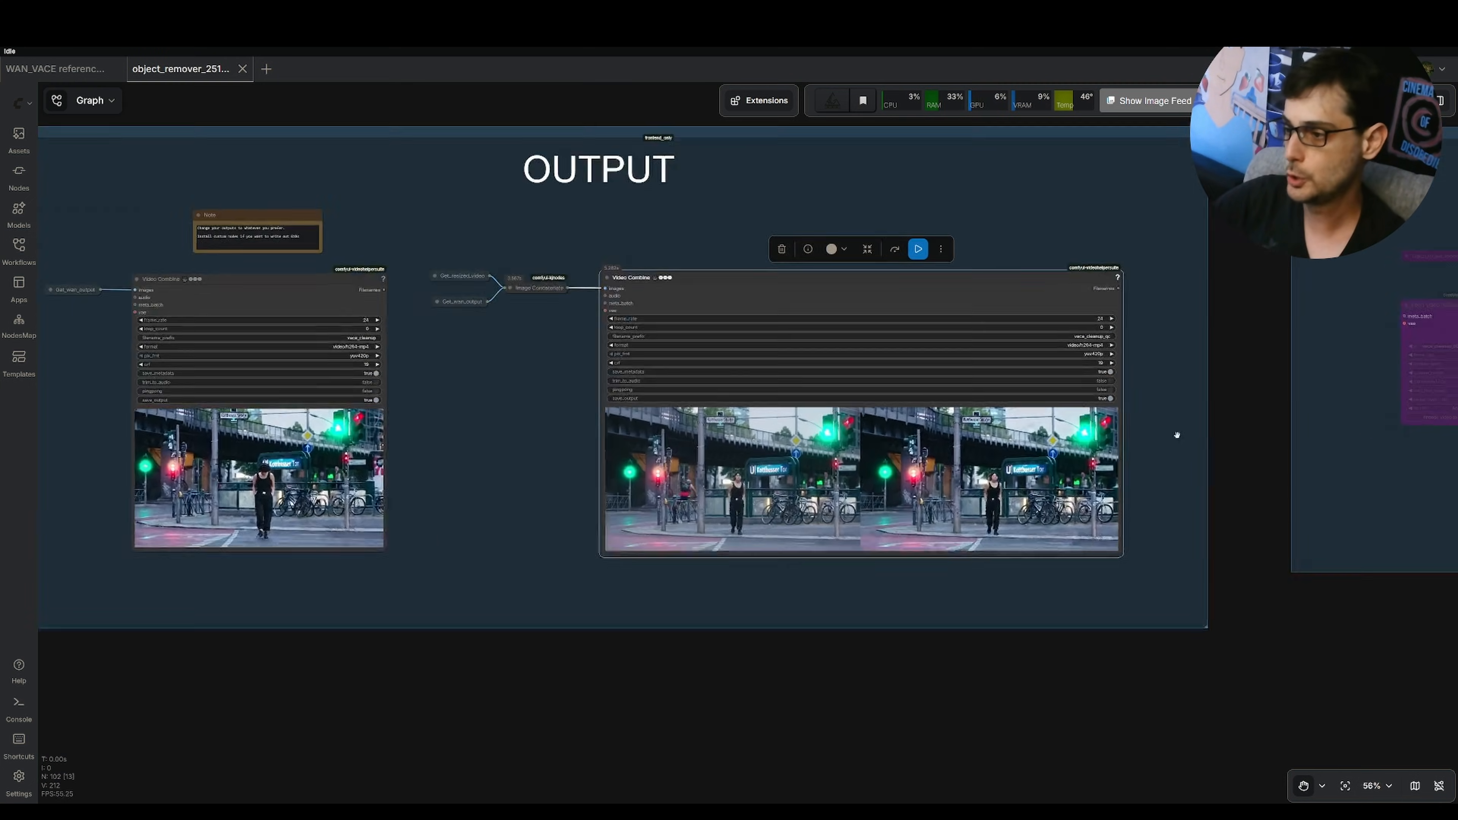
pyautogui.moveTo(1101, 442); pyautogui.dragTo(1324, 280)
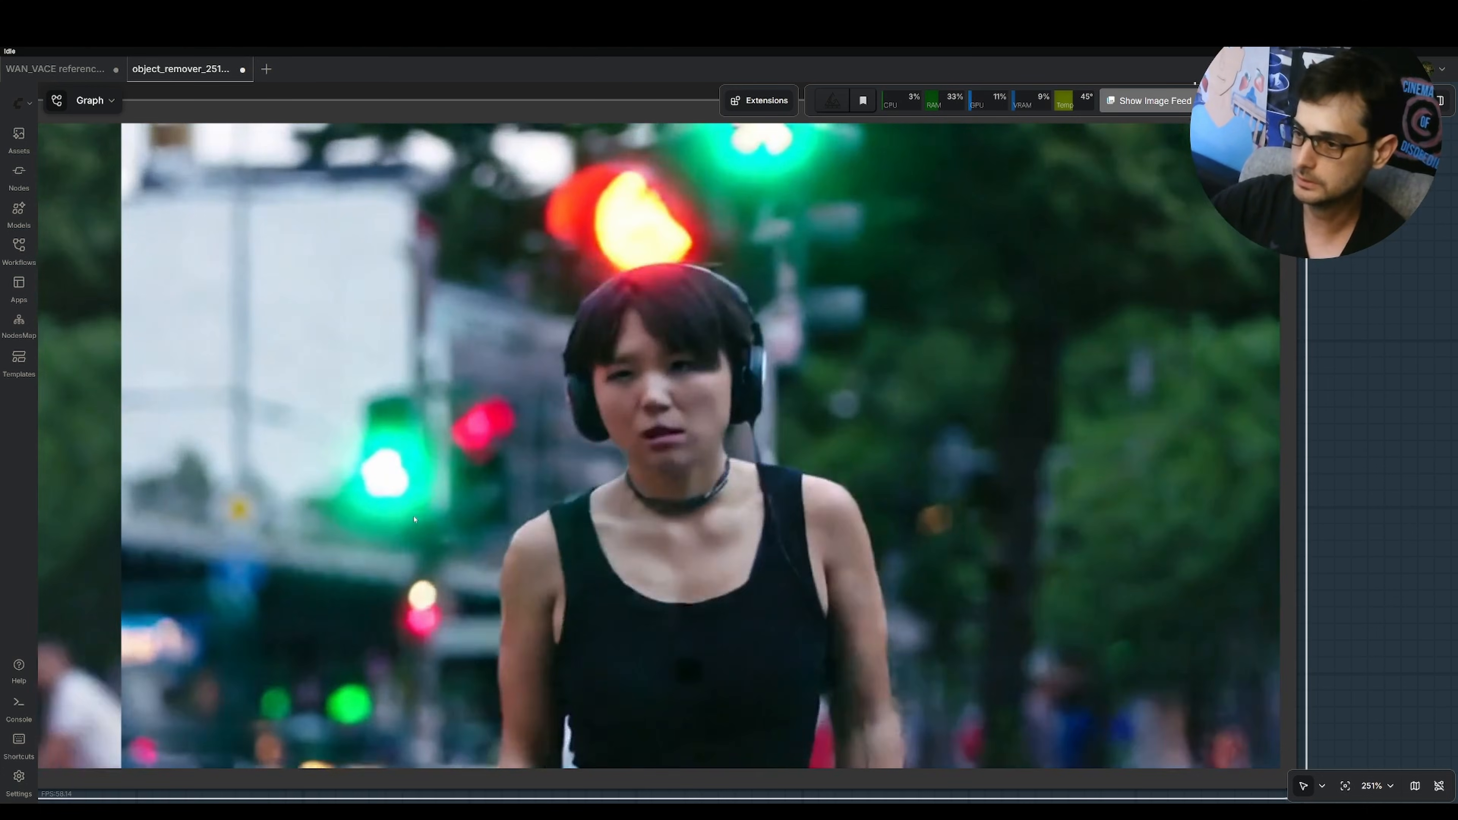
pyautogui.scroll(-5, 1300, 326)
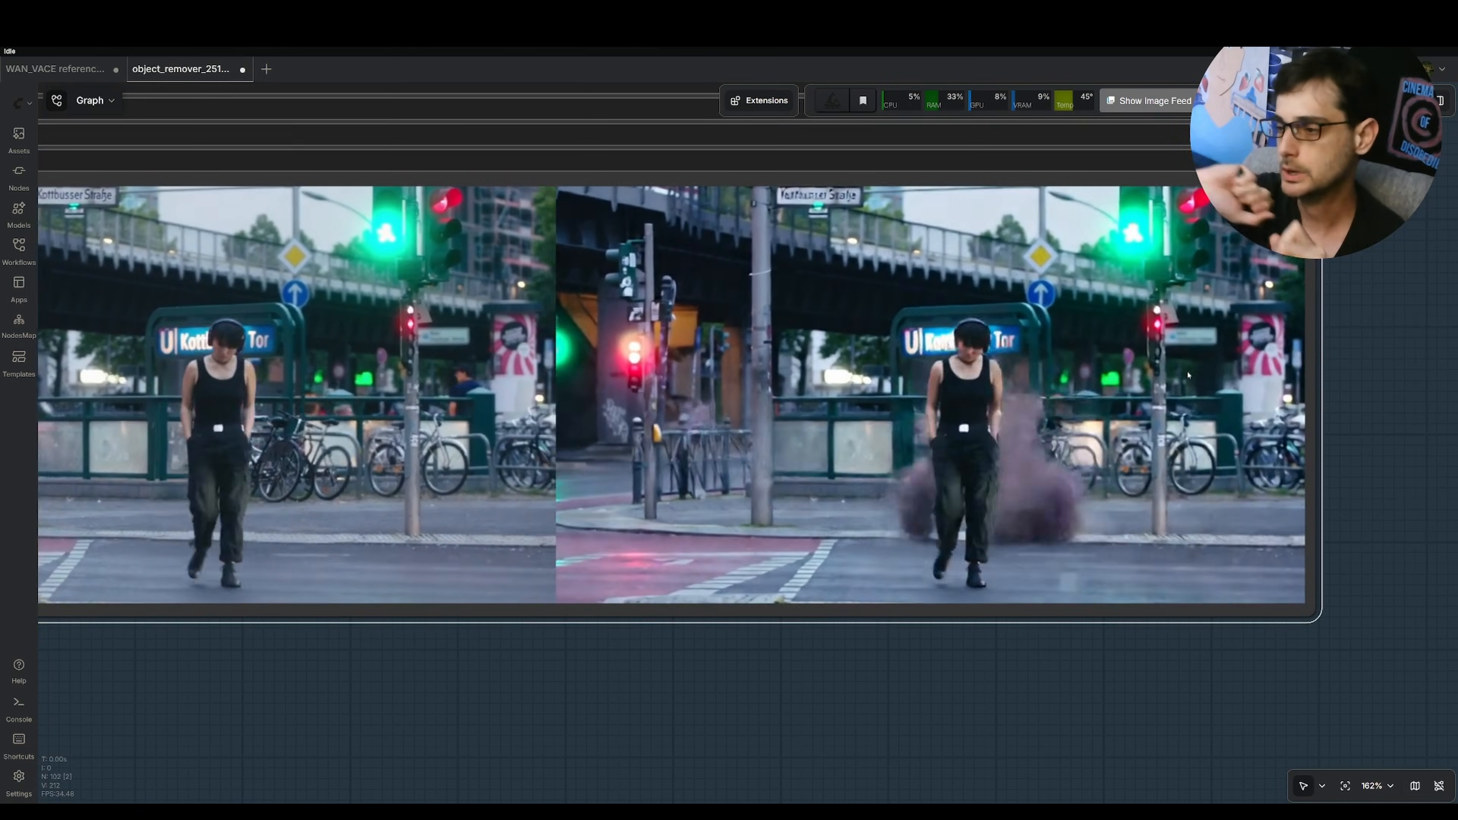
pyautogui.scroll(-4, 1362, 413)
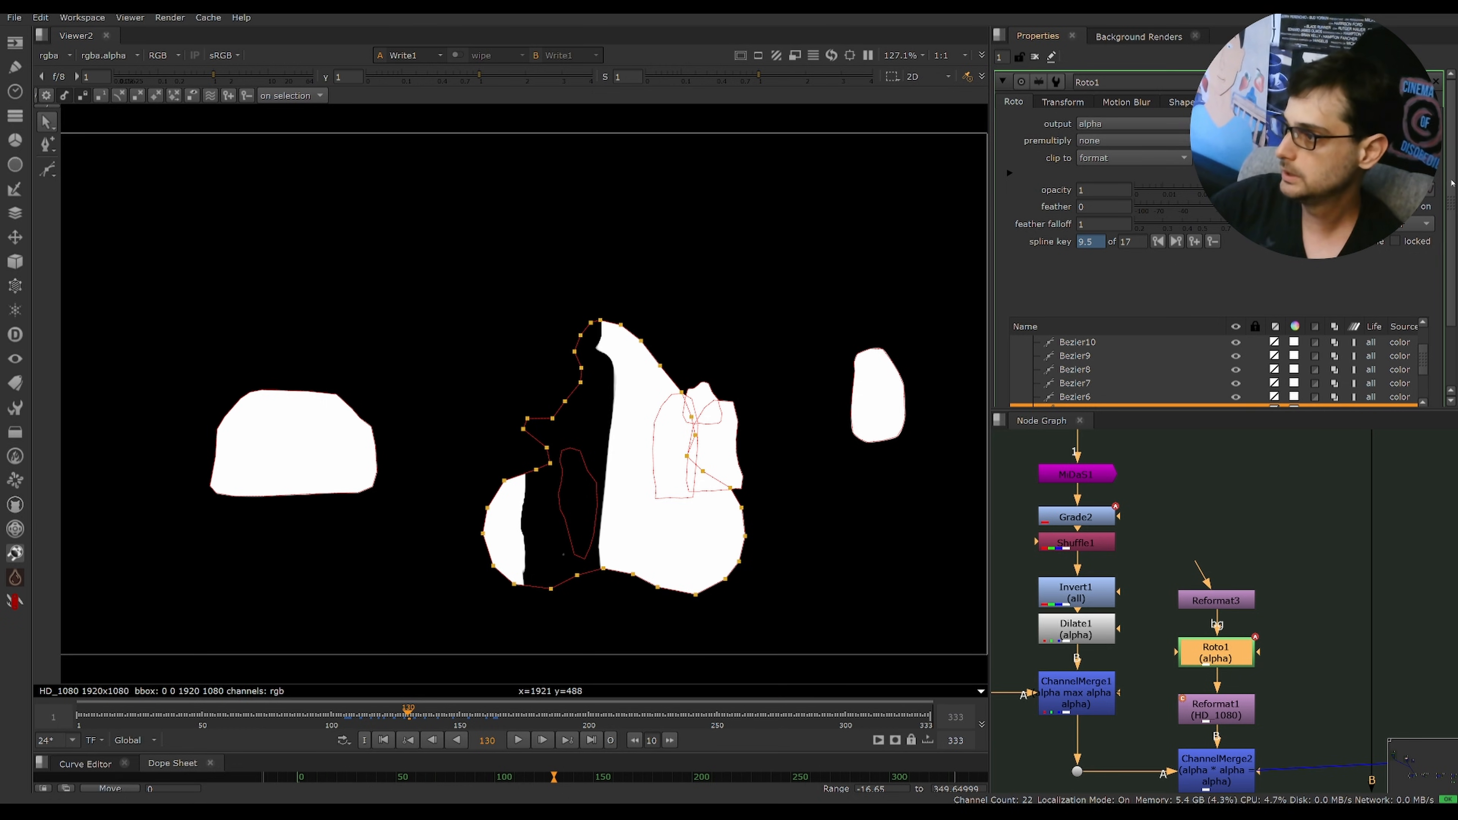
# - In Nuke, hide the Bezier5 shape in the Roto1 node and check the mask at frame 124
pyautogui.scroll(-2, 1284, 322)
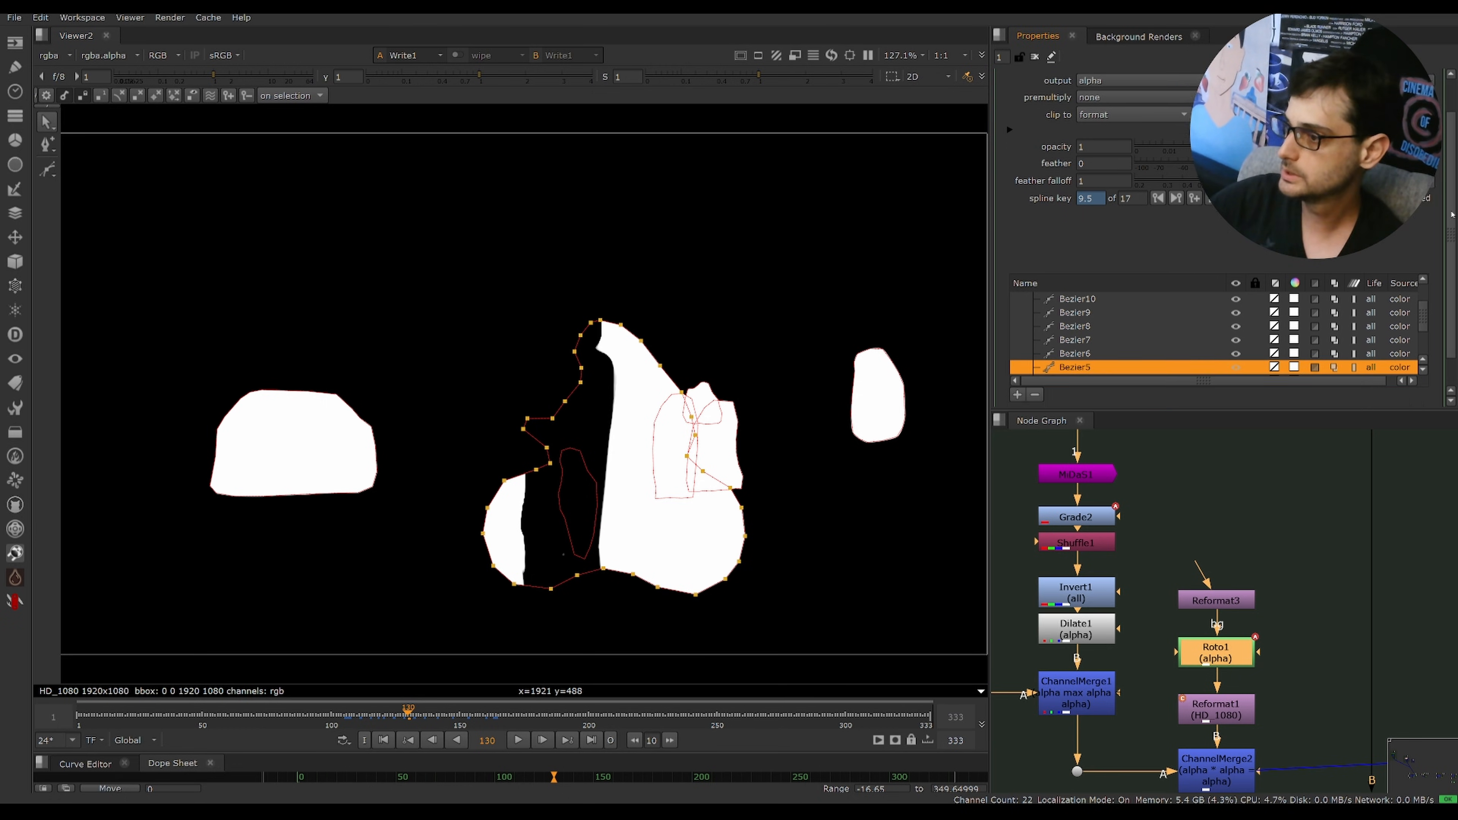
pyautogui.click(1235, 331)
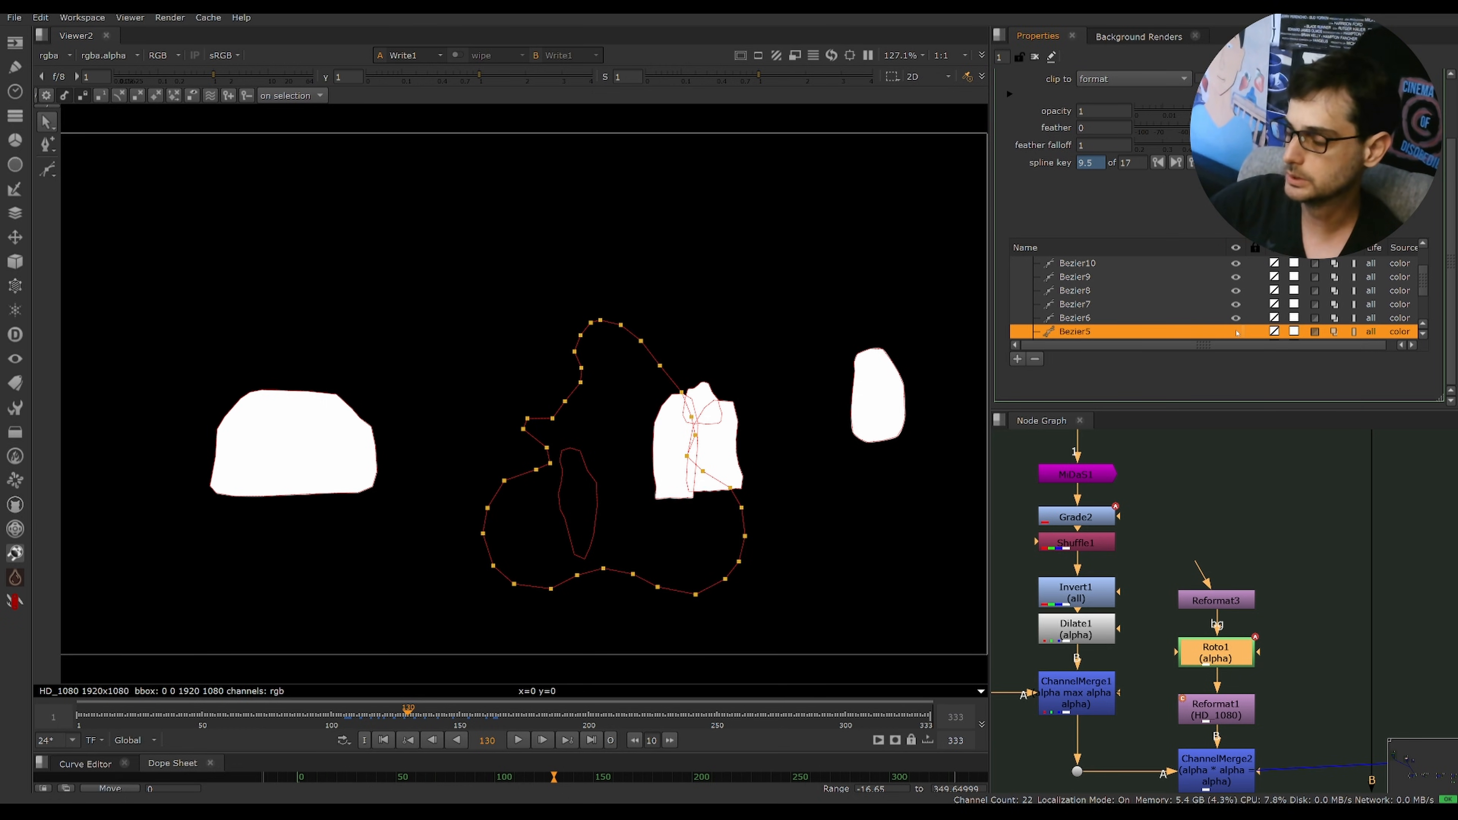
pyautogui.moveTo(396, 713)
pyautogui.mouseDown()
pyautogui.moveTo(370, 711)
pyautogui.moveTo(393, 711)
pyautogui.mouseUp()
# - Open the Write1 node for the mask of moving objects and start its render
pyautogui.moveTo(1234, 740); pyautogui.dragTo(1205, 460, button='middle')
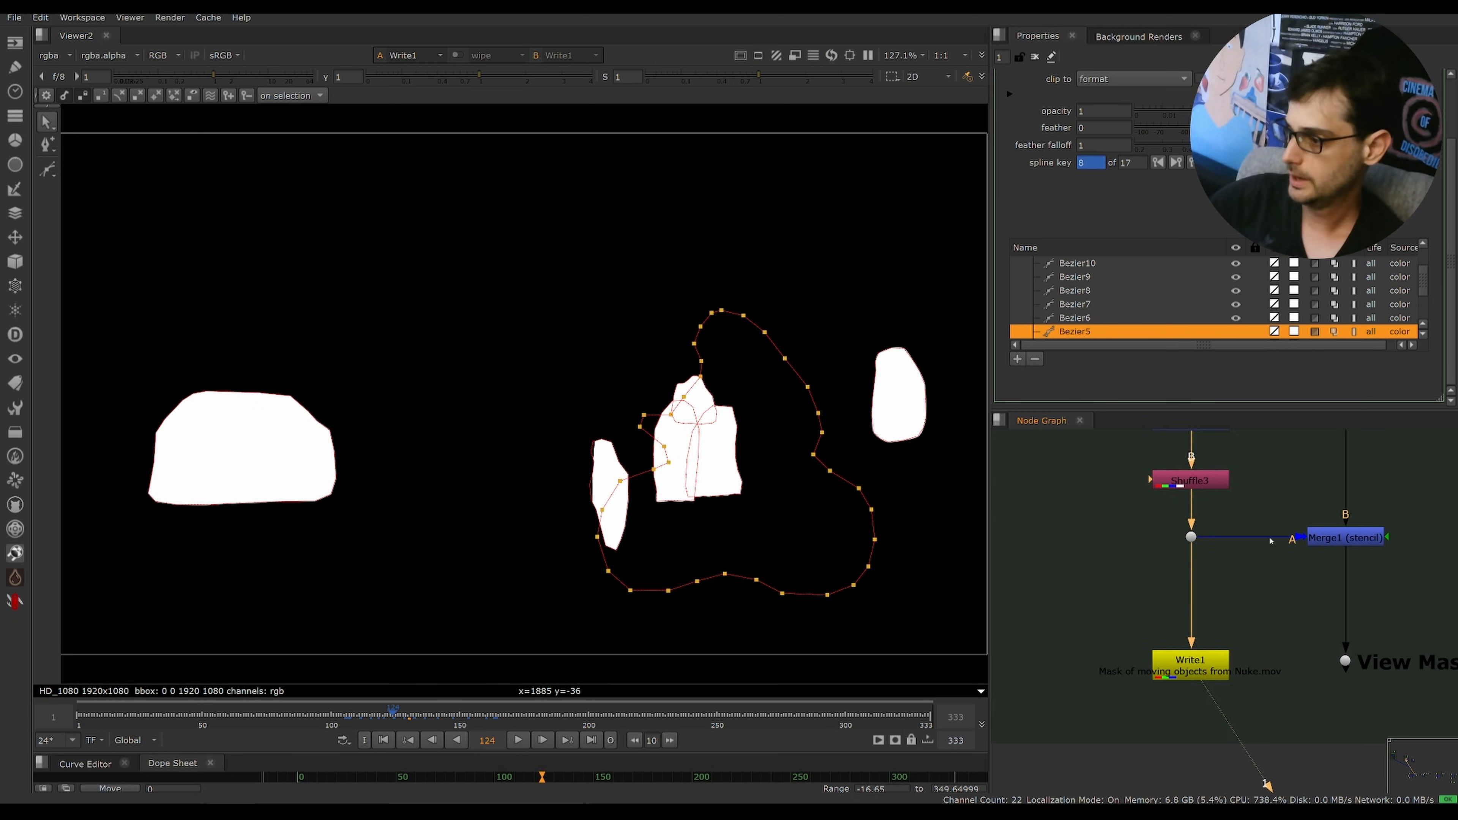
pyautogui.moveTo(1245, 658); pyautogui.dragTo(1221, 531, button='middle')
pyautogui.doubleClick(1221, 531)
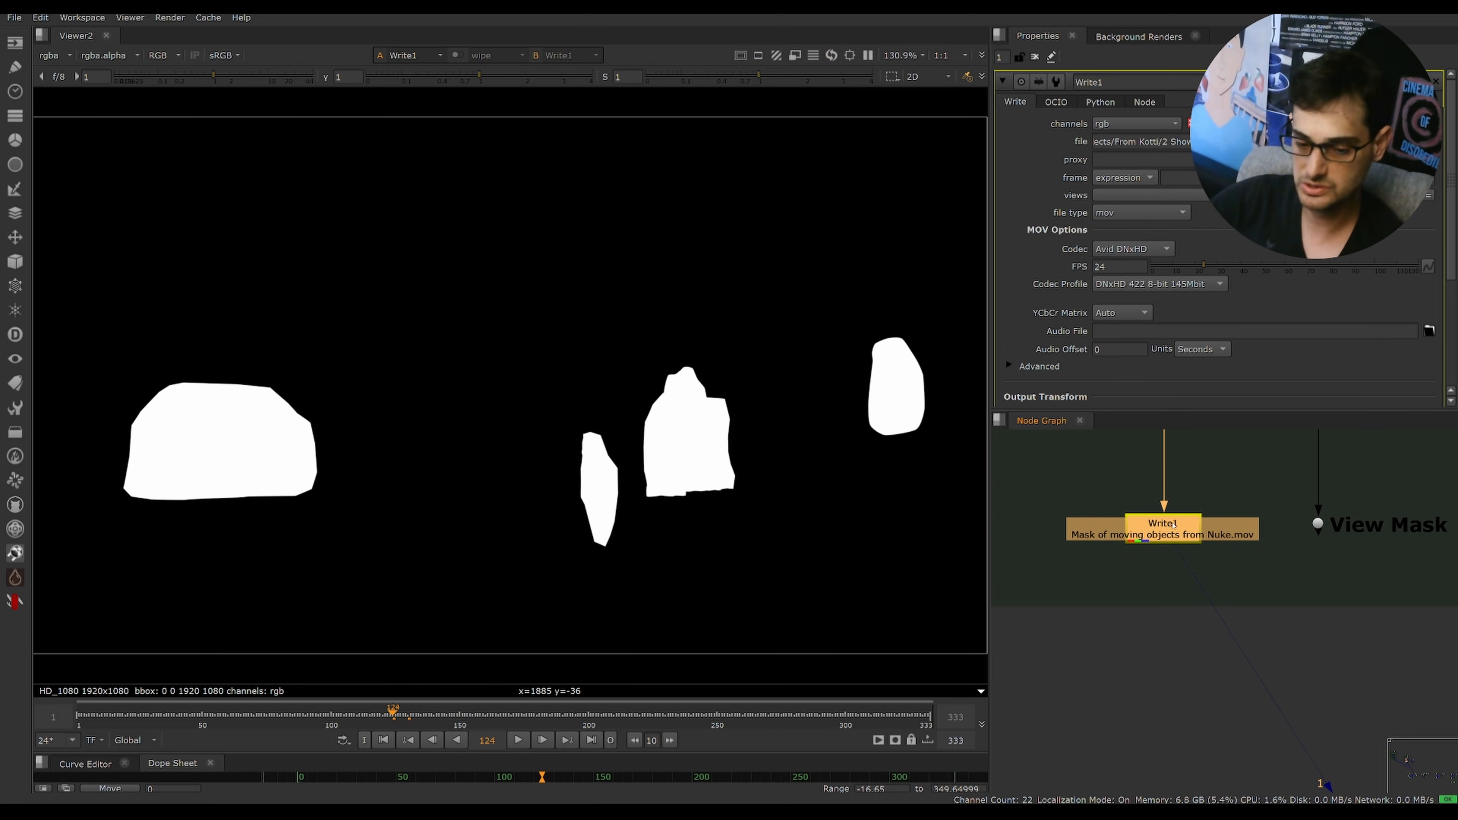
pyautogui.scroll(-5, 1456, 327)
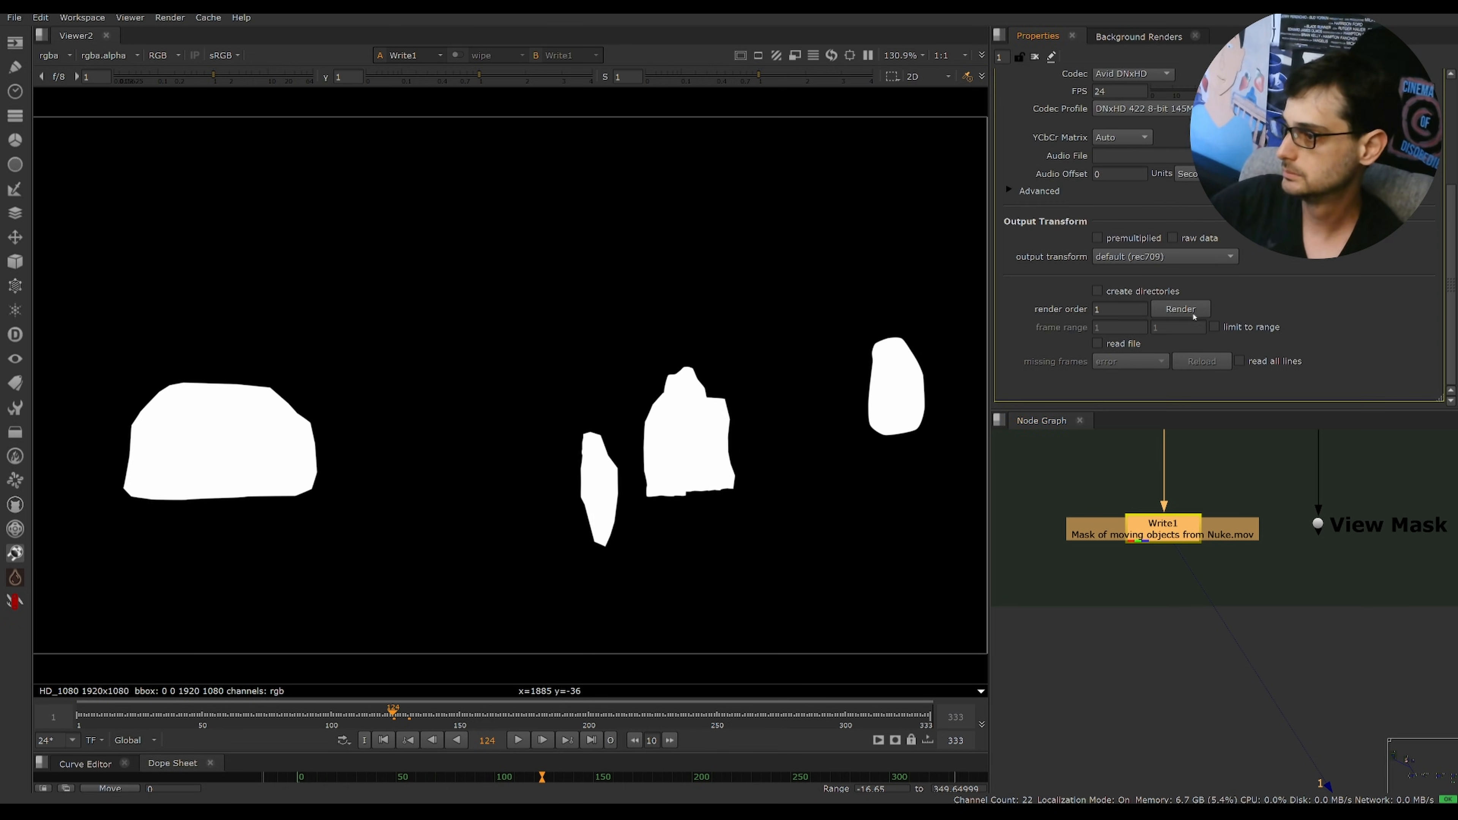
pyautogui.click(1193, 314)
pyautogui.click(719, 412)
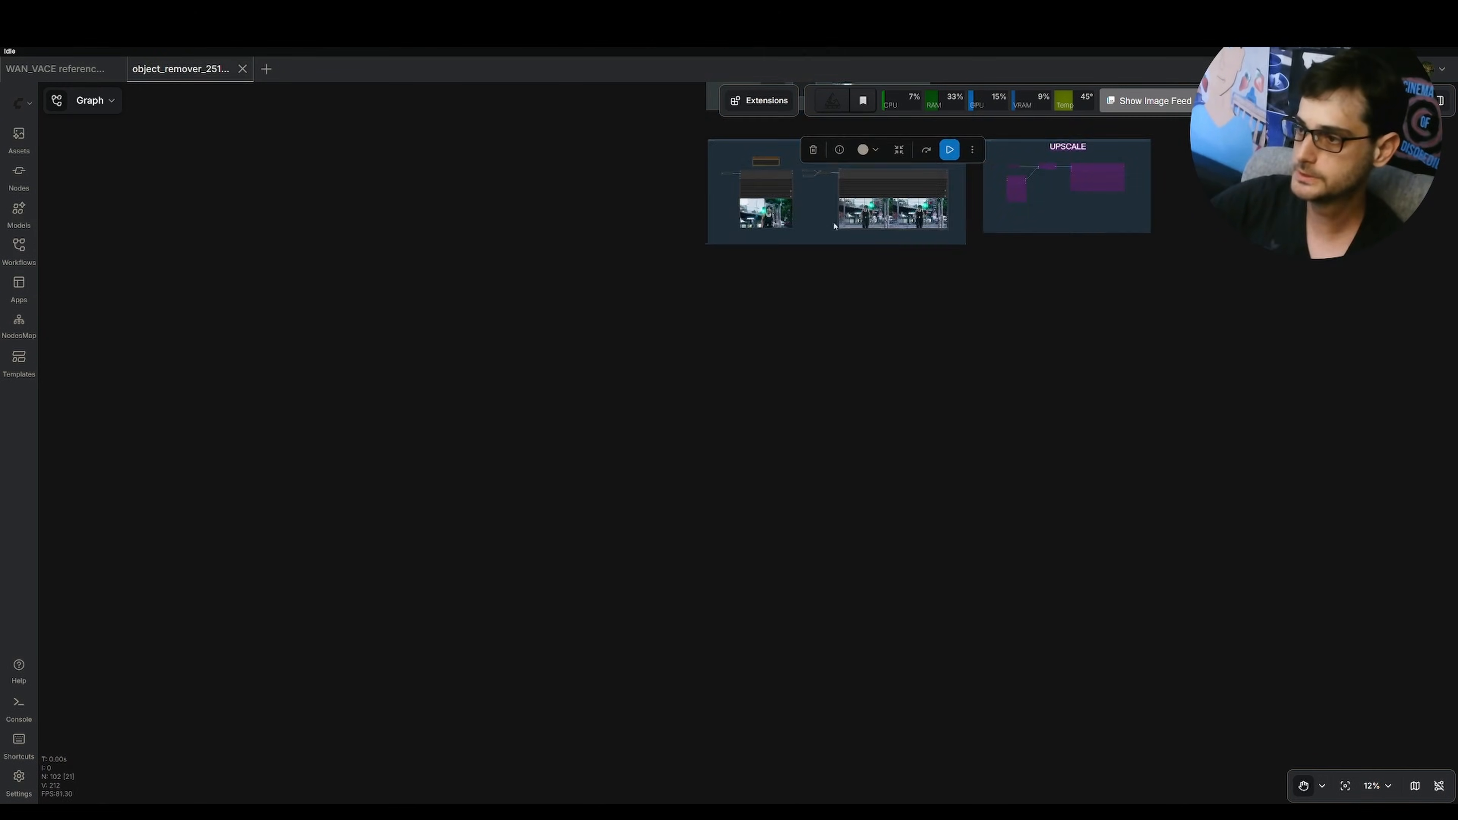
# - In ComfyUI's Matting group, load Mask.mp4 into the mask's Load Video node
pyautogui.moveTo(657, 211); pyautogui.dragTo(652, 428, button='middle')
pyautogui.scroll(20, 652, 428)
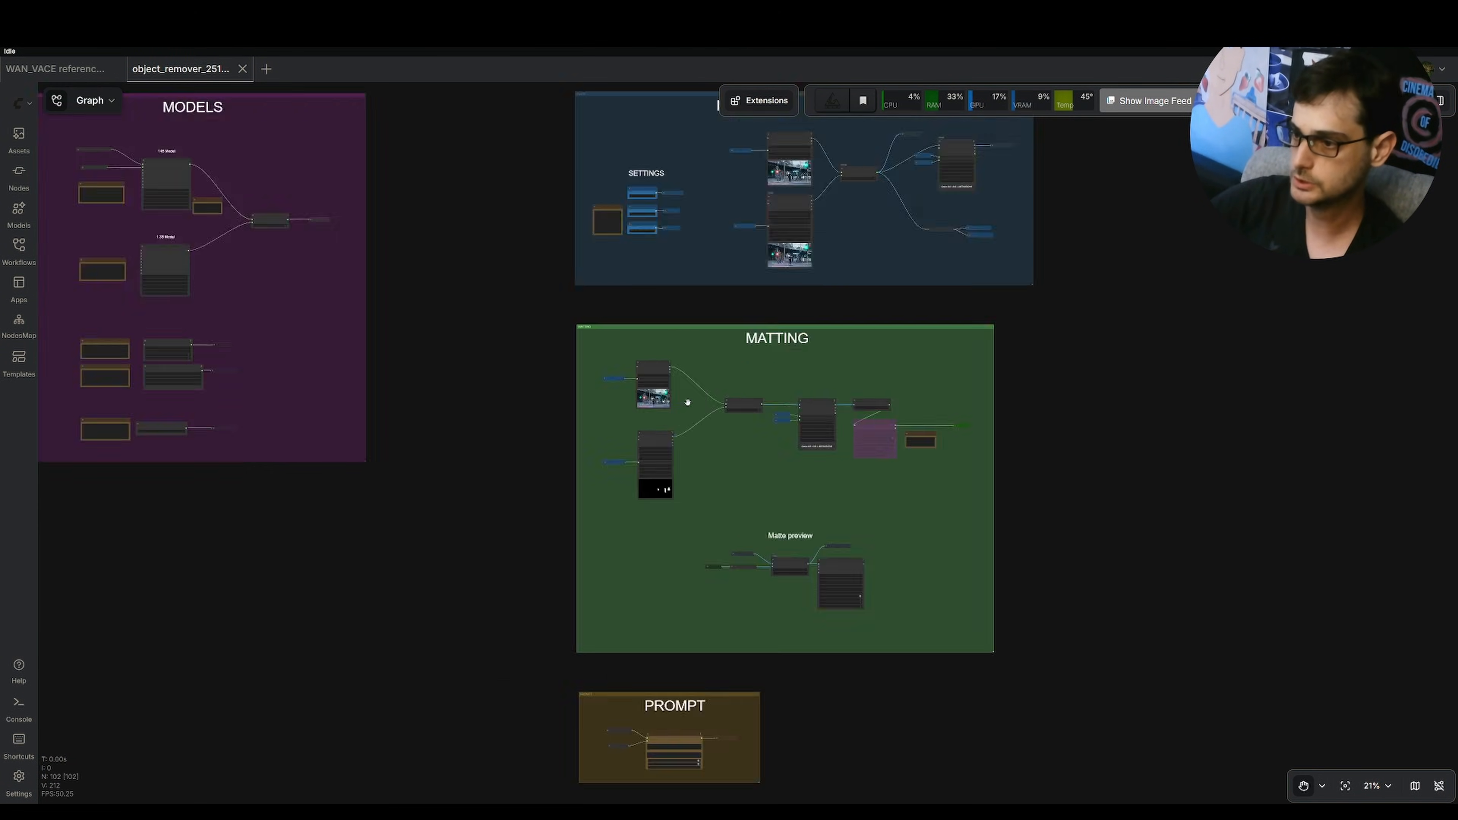
pyautogui.moveTo(744, 646); pyautogui.dragTo(725, 410, button='middle')
pyautogui.scroll(4, 724, 410)
pyautogui.click(717, 412)
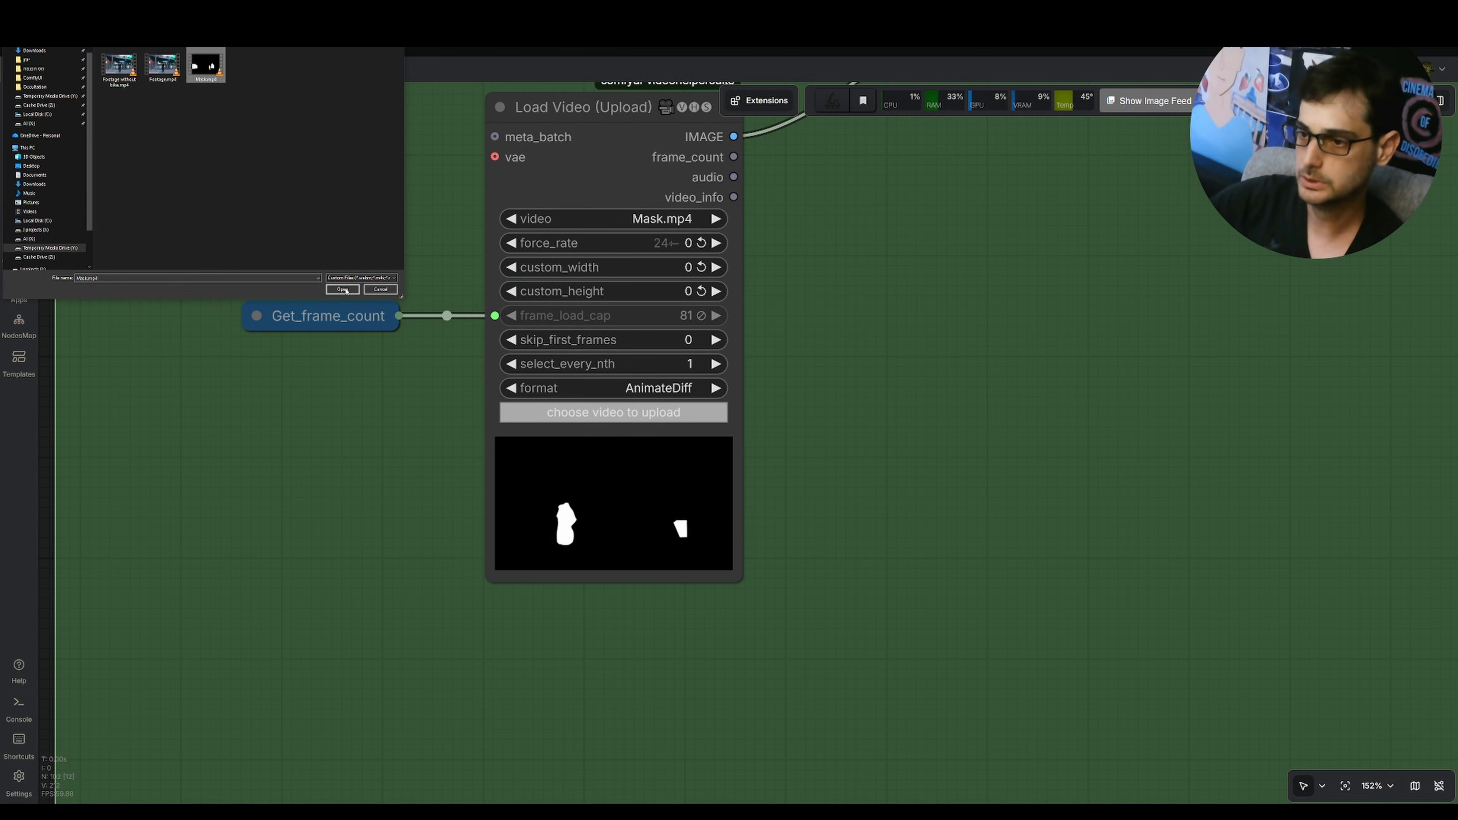
pyautogui.doubleClick(207, 63)
# - Follow the workflow from the Matting group down to the Output group
pyautogui.moveTo(1125, 346); pyautogui.dragTo(1136, 261)
pyautogui.scroll(-20, 1136, 261)
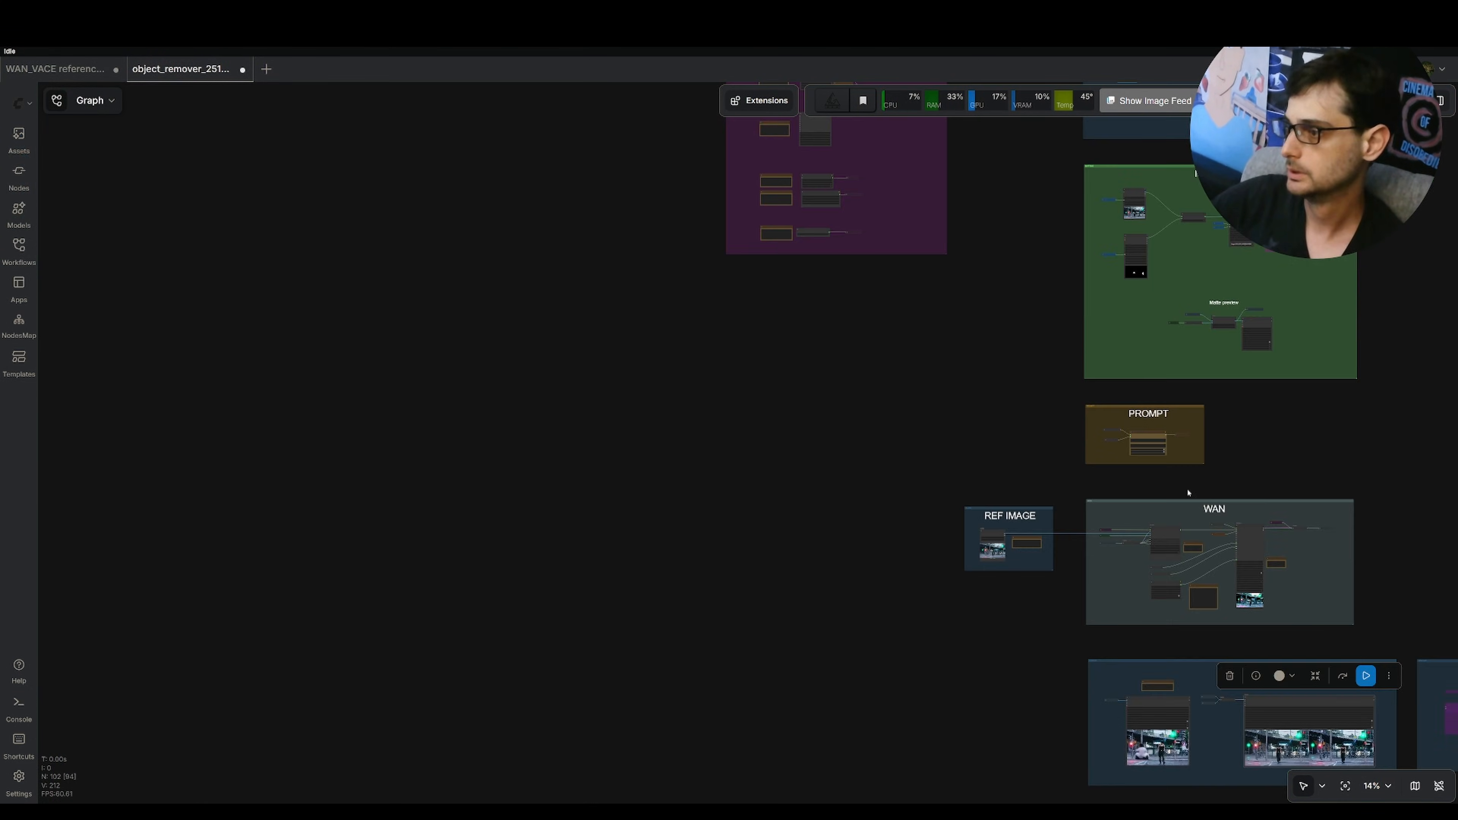
pyautogui.scroll(17, 1064, 374)
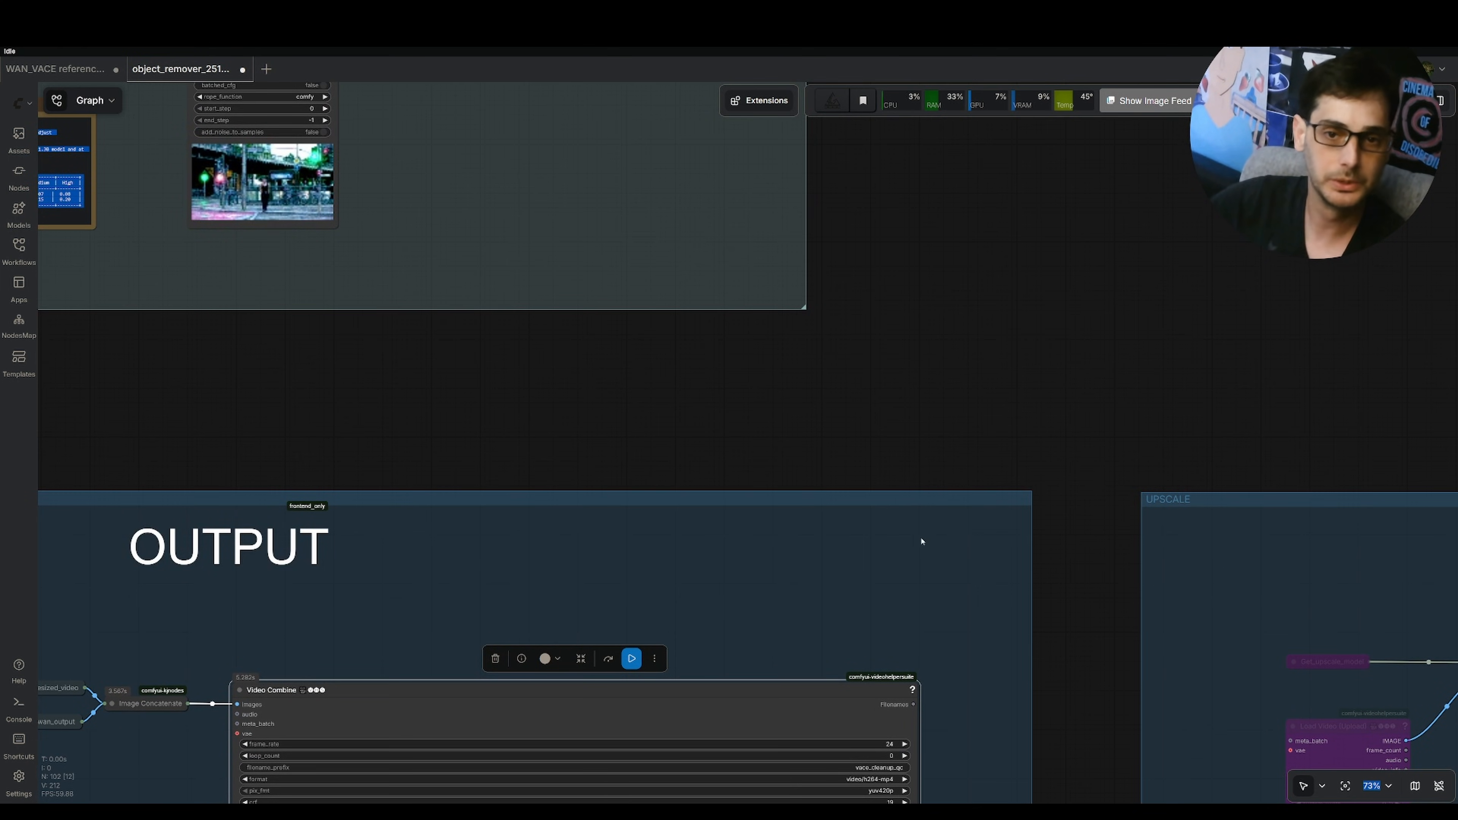
pyautogui.moveTo(921, 541); pyautogui.dragTo(960, 319)
pyautogui.scroll(-20, 963, 507)
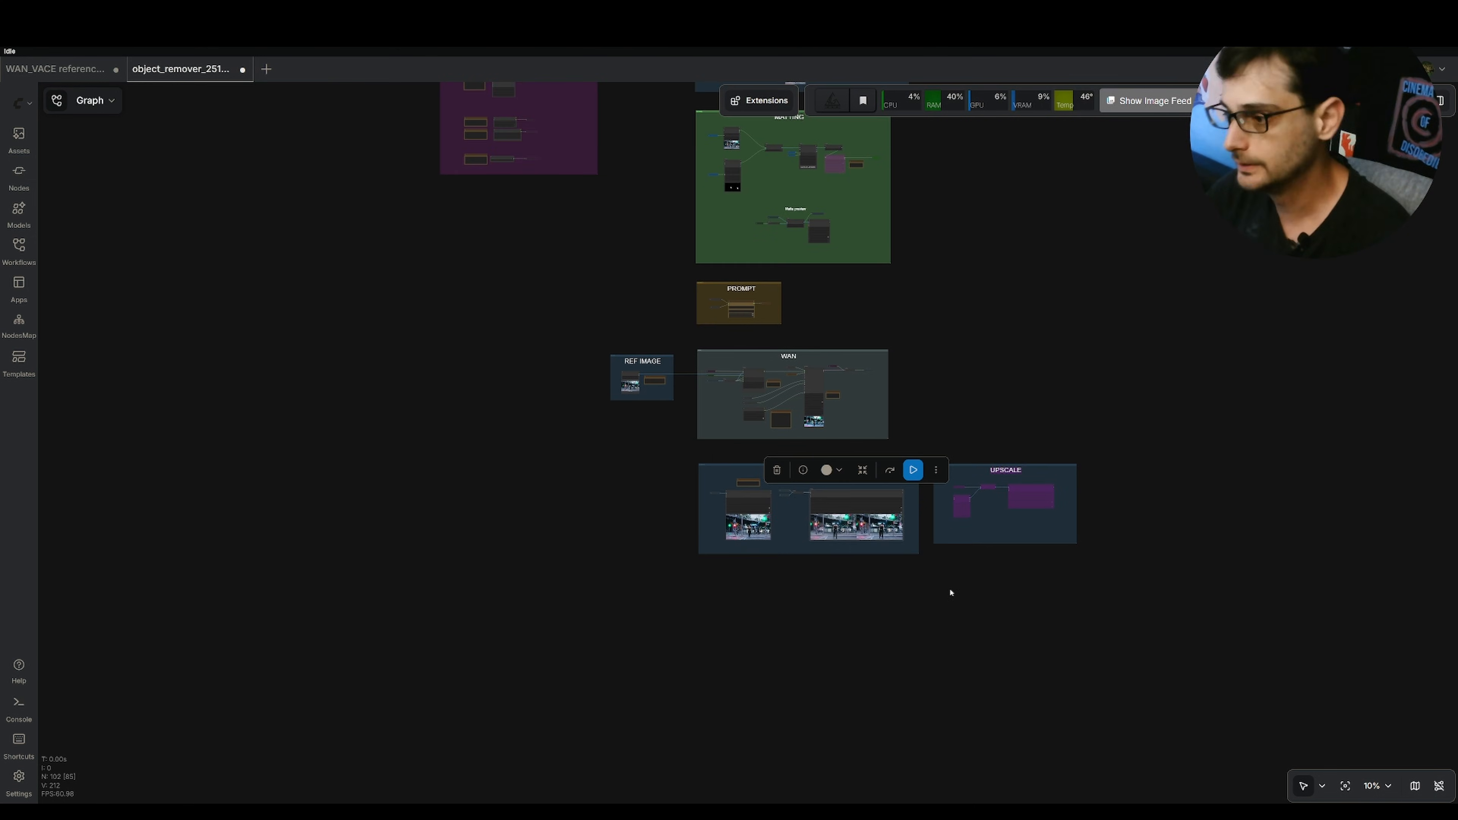
# - Examine the side-by-side result of the new mask up close, comparing the bikes, background and woman with the original
pyautogui.scroll(20, 950, 593)
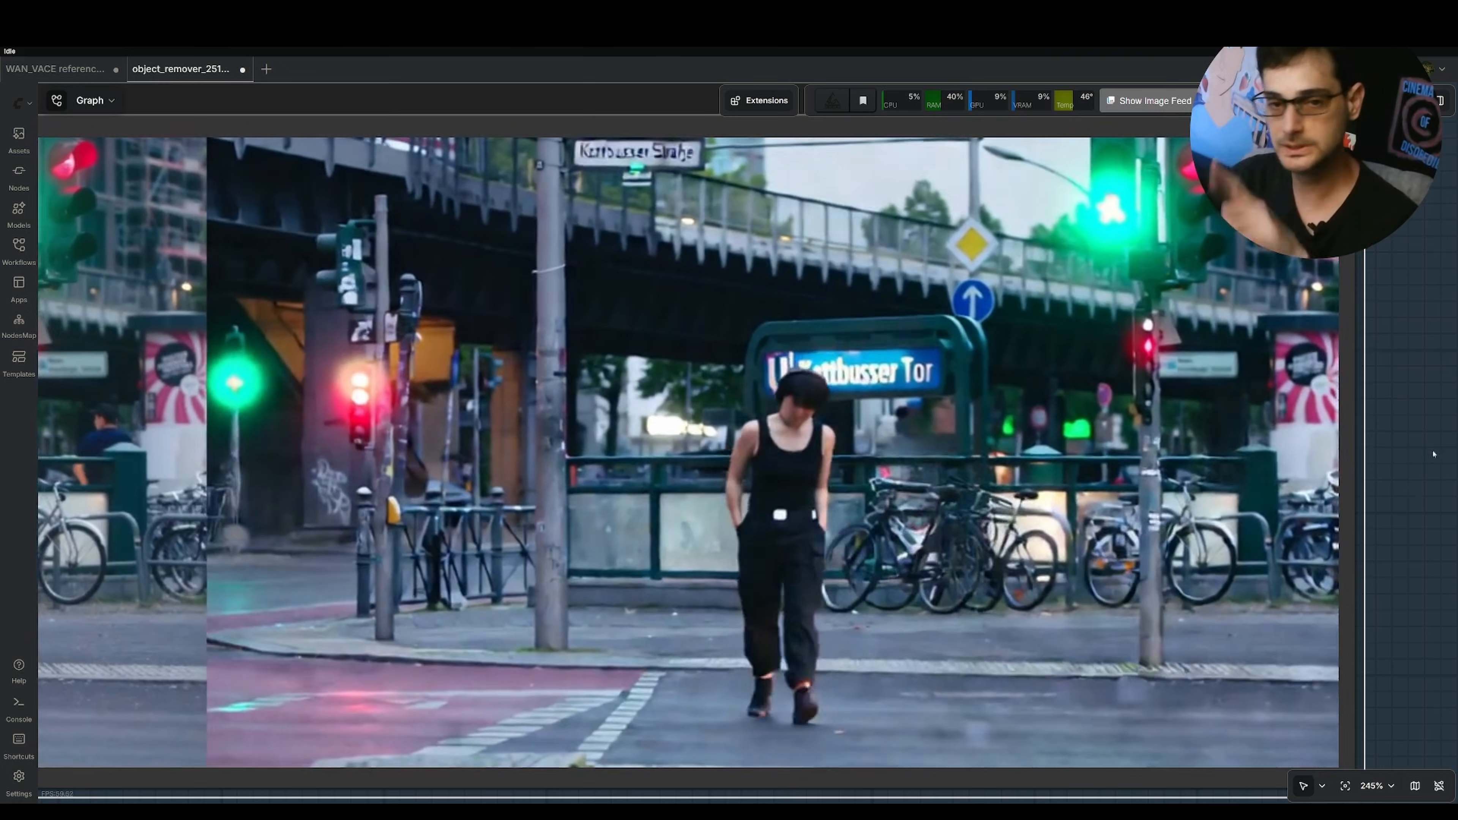
pyautogui.scroll(-1, 1433, 454)
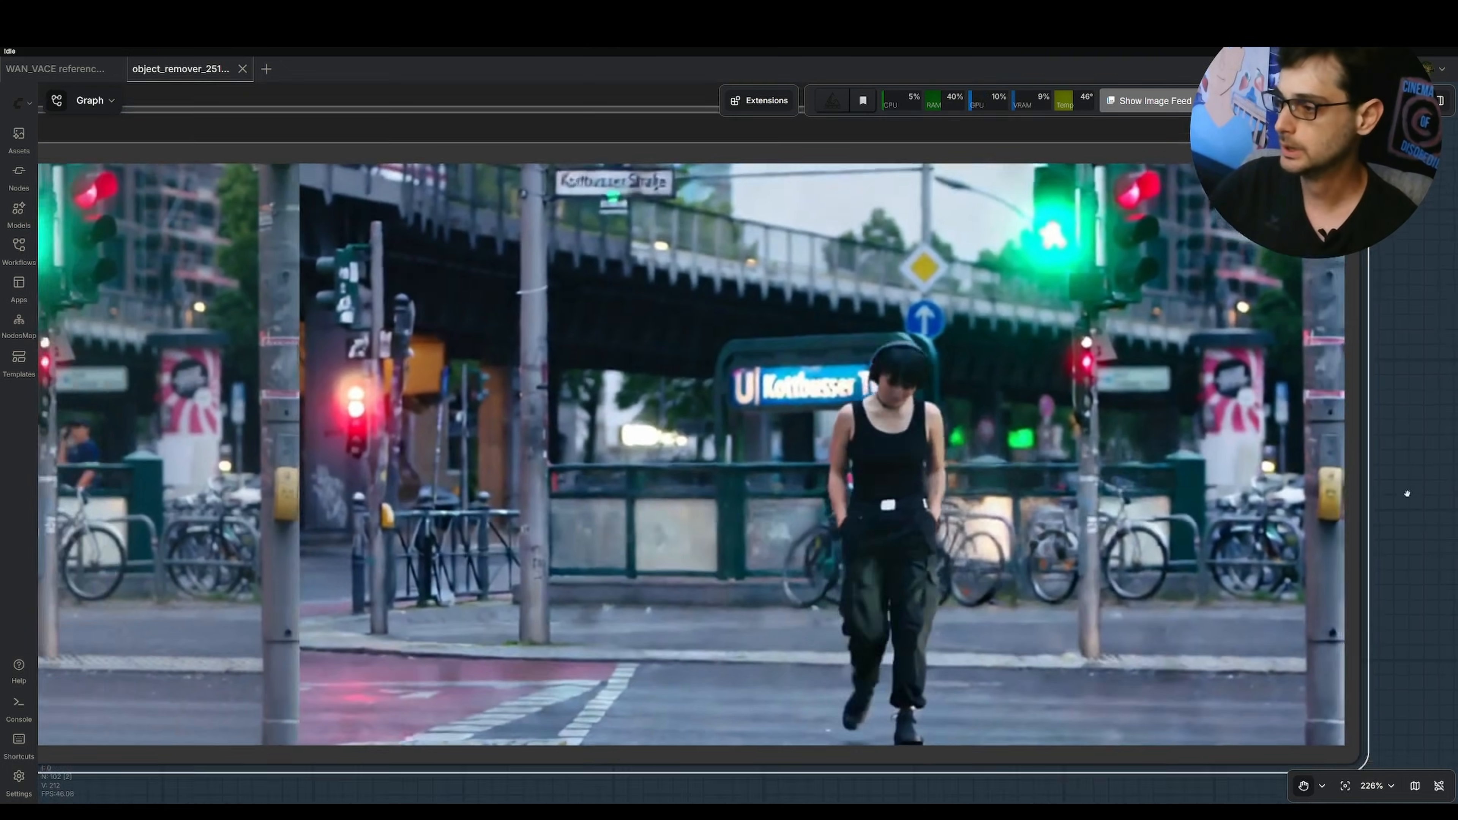
pyautogui.scroll(-2, 1353, 489)
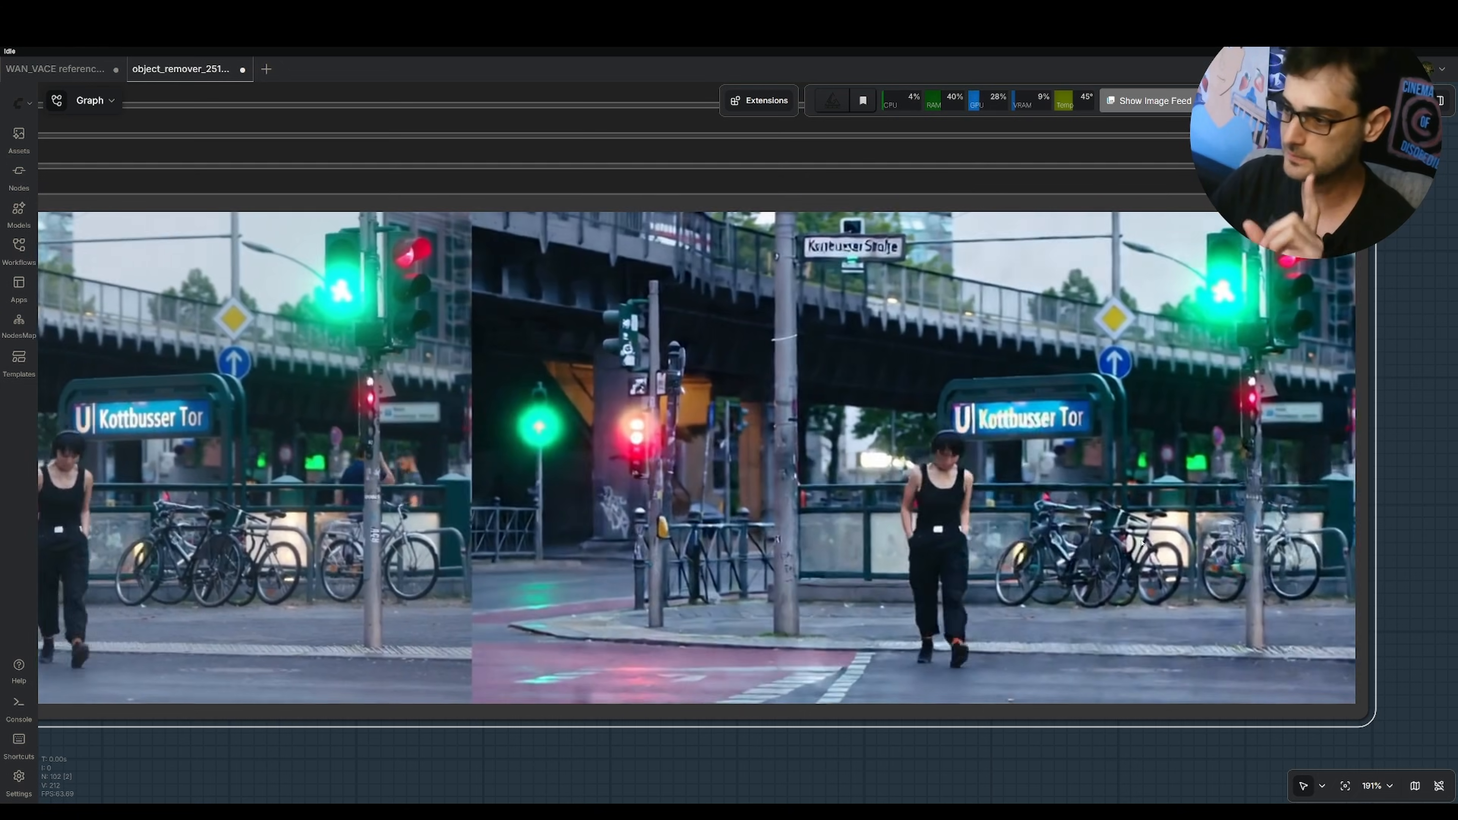
pyautogui.moveTo(1403, 569); pyautogui.dragTo(1321, 583)
pyautogui.scroll(-3, 1321, 583)
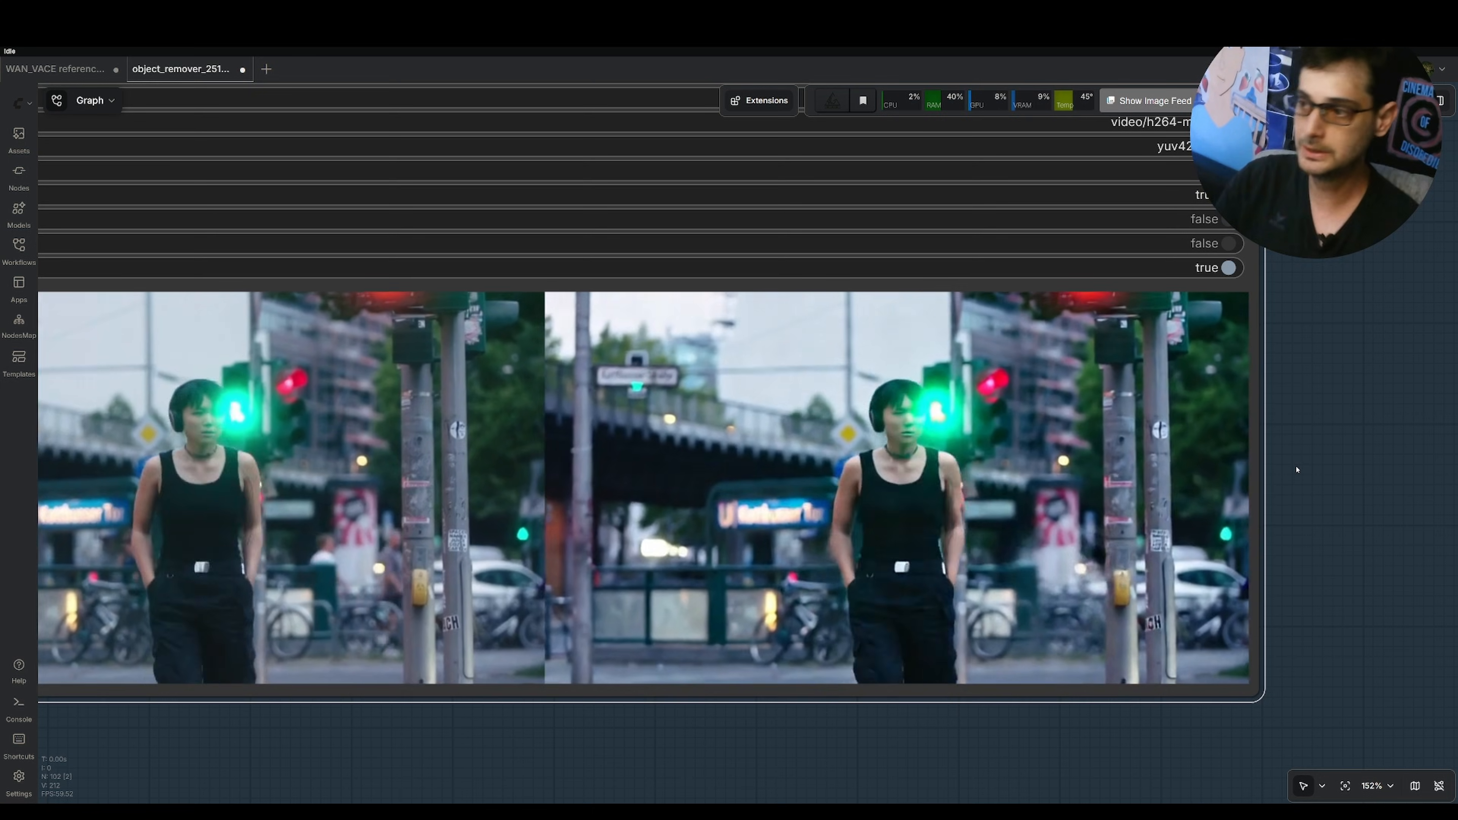
pyautogui.scroll(3, 1298, 459)
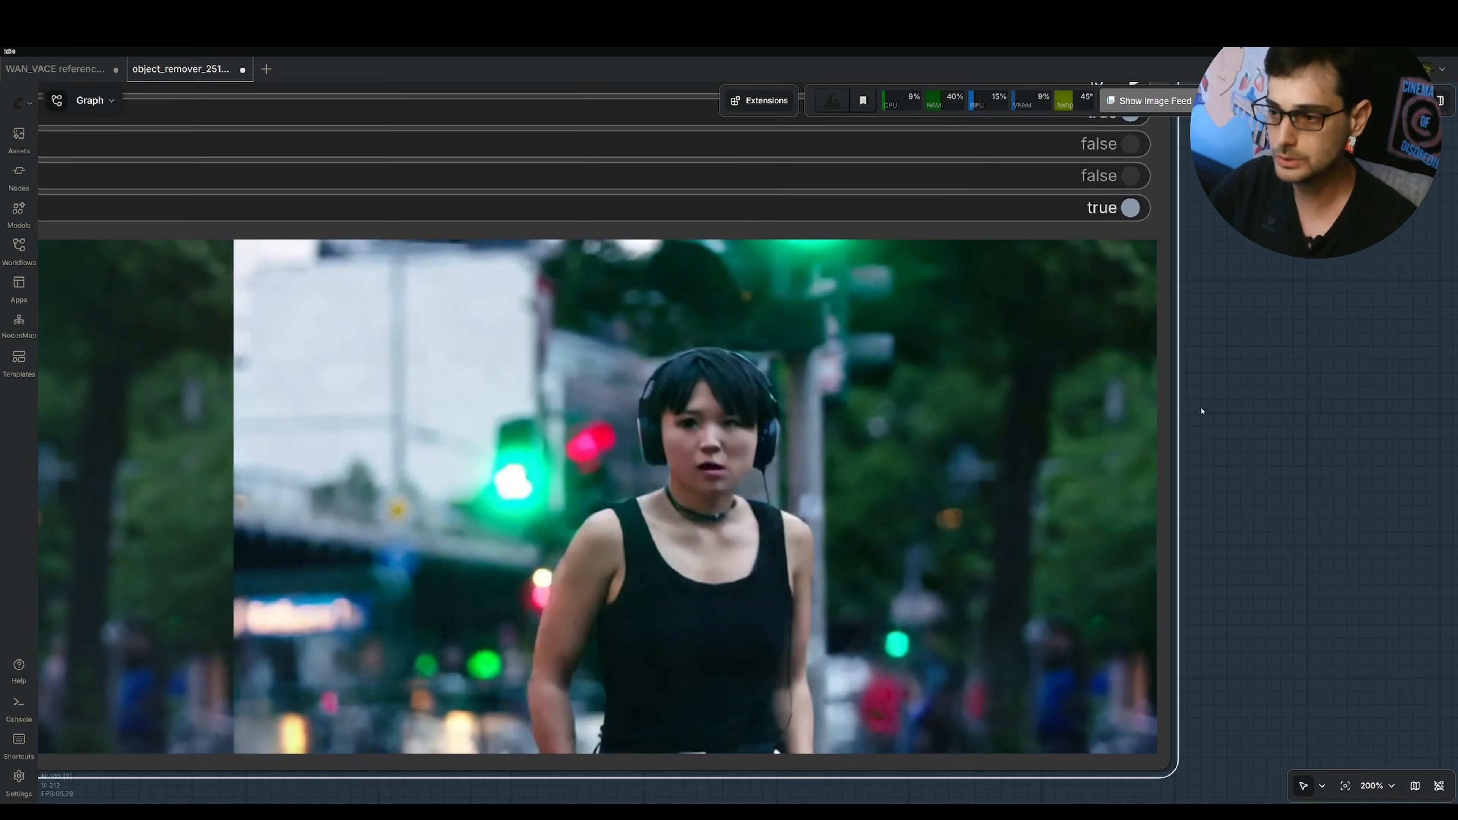
pyautogui.scroll(-3, 1318, 497)
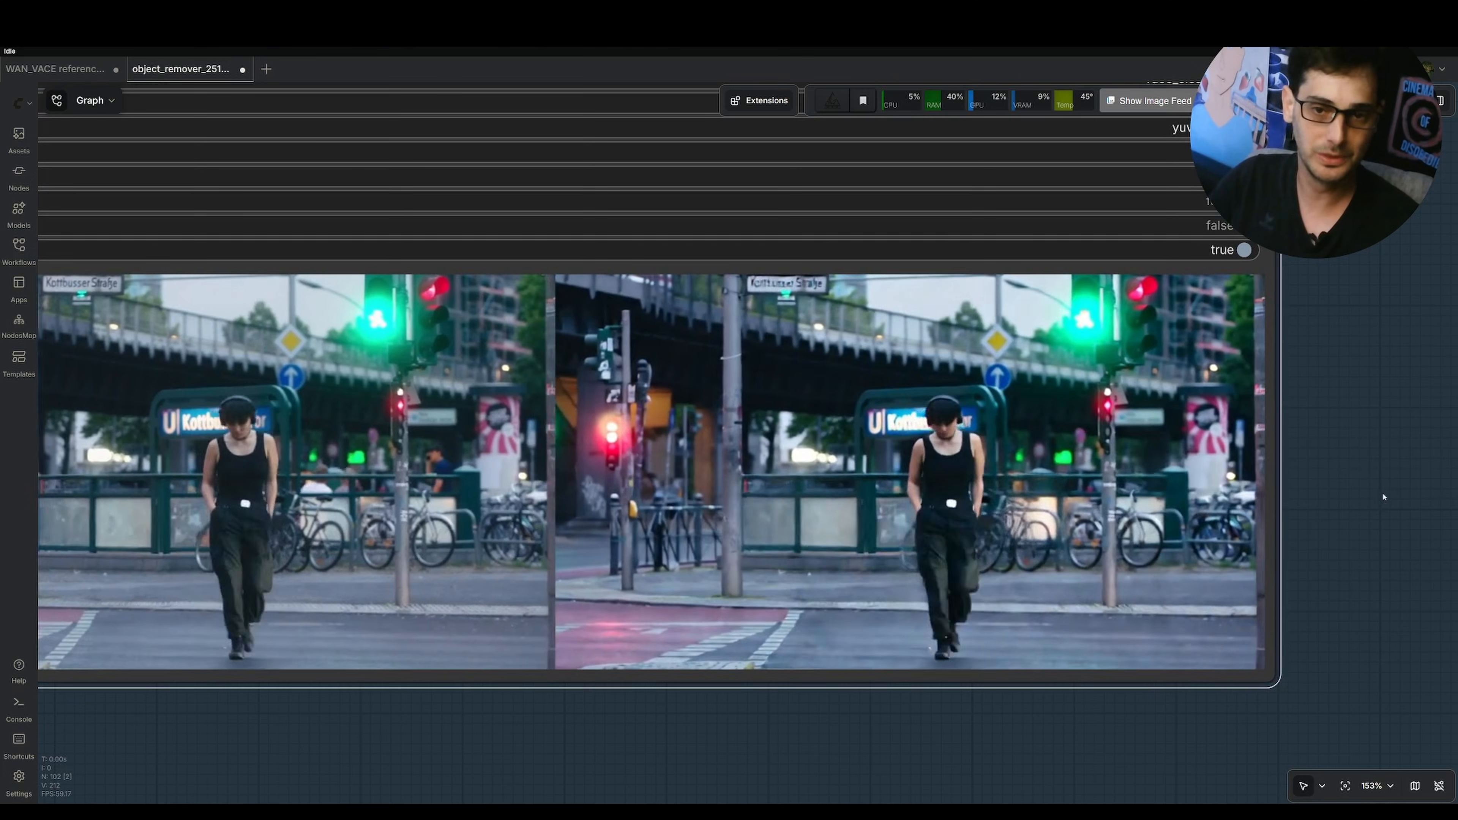
# - Go back up from the Output group and review the WAN group's VACE Encode settings and the Prompt group's text prompts
pyautogui.scroll(6, 1371, 494)
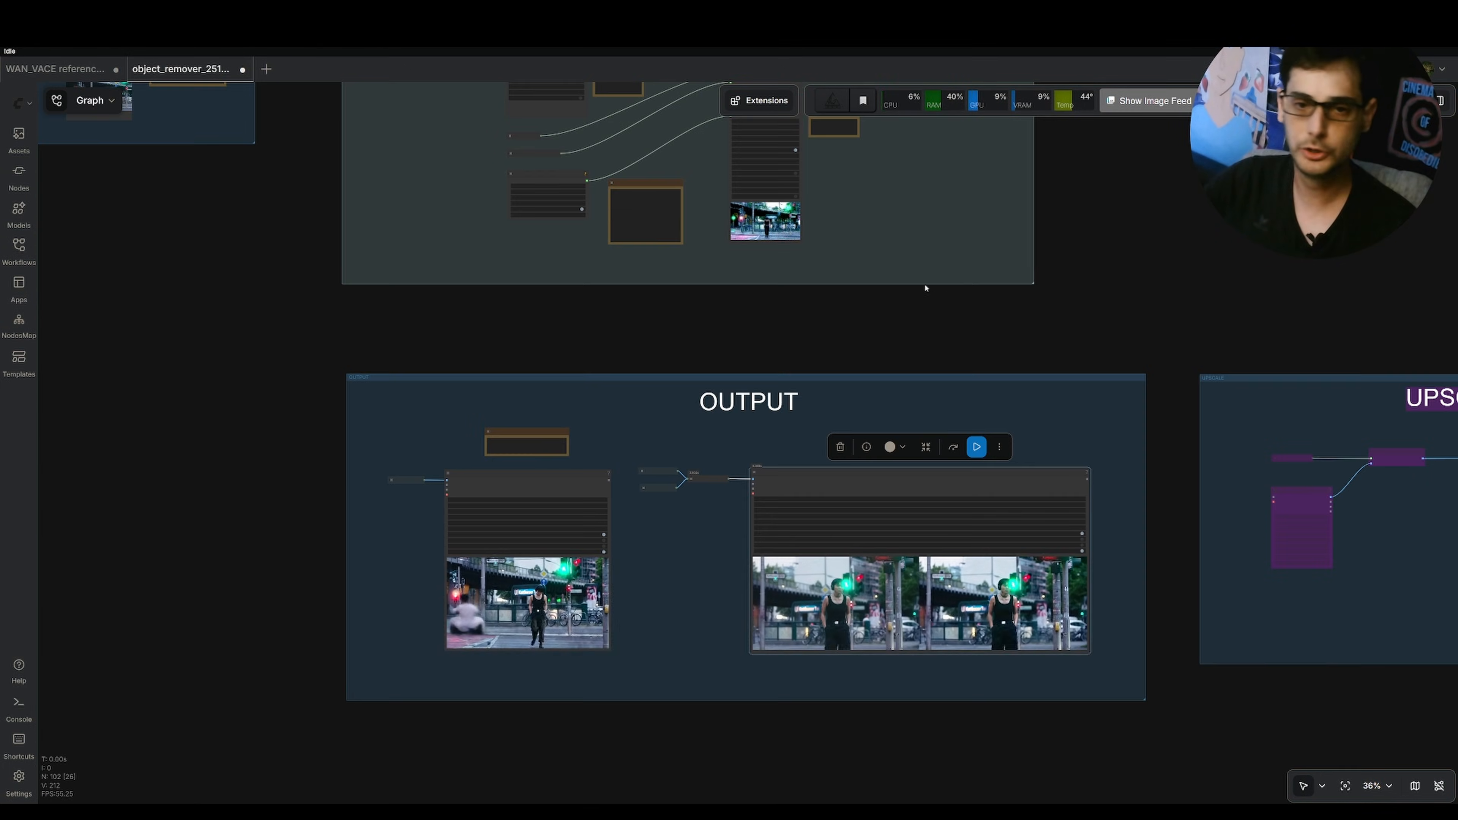
pyautogui.moveTo(926, 288); pyautogui.dragTo(956, 532)
pyautogui.moveTo(760, 248); pyautogui.dragTo(868, 399)
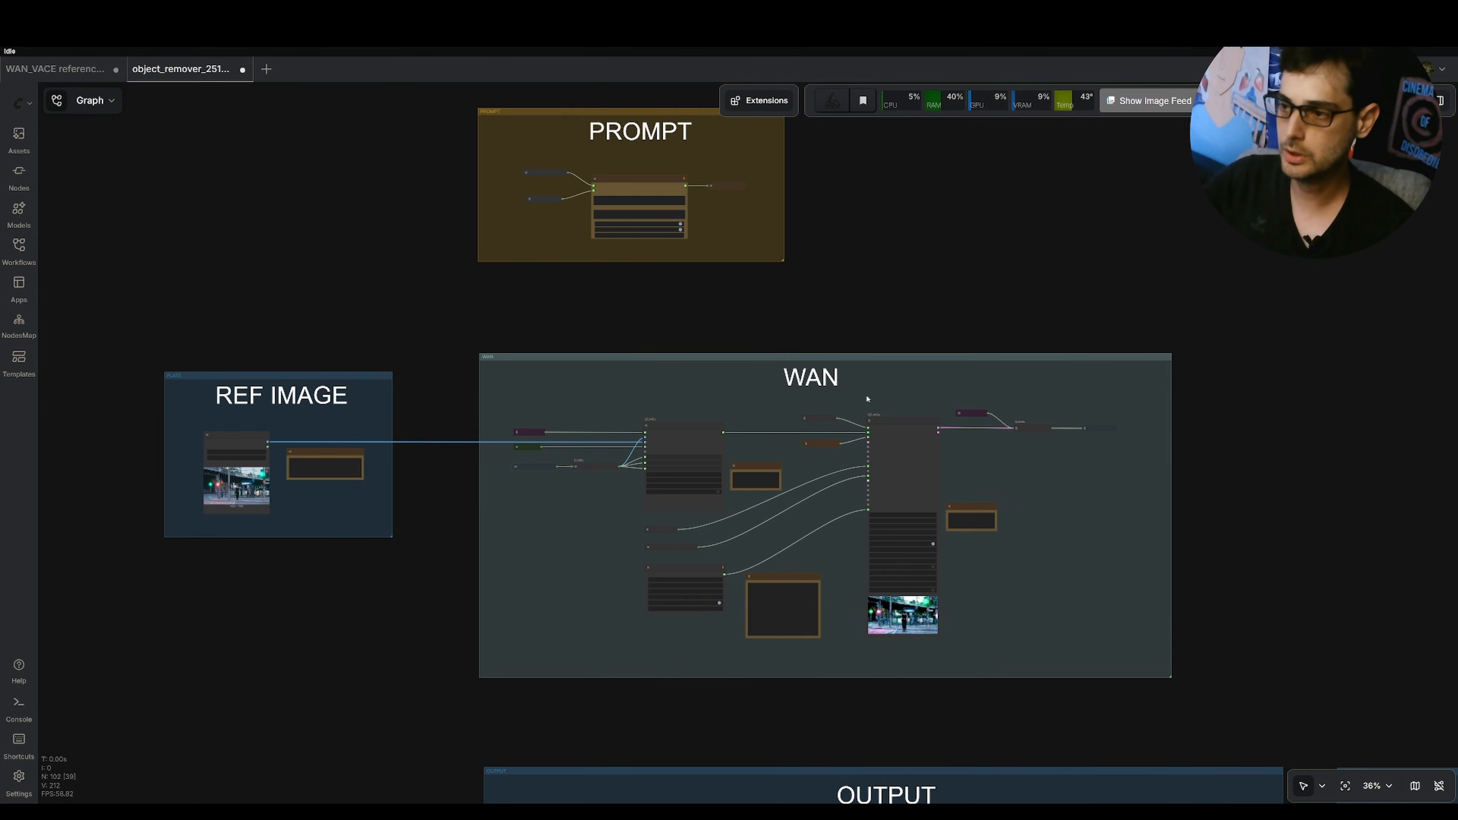
pyautogui.scroll(10, 798, 403)
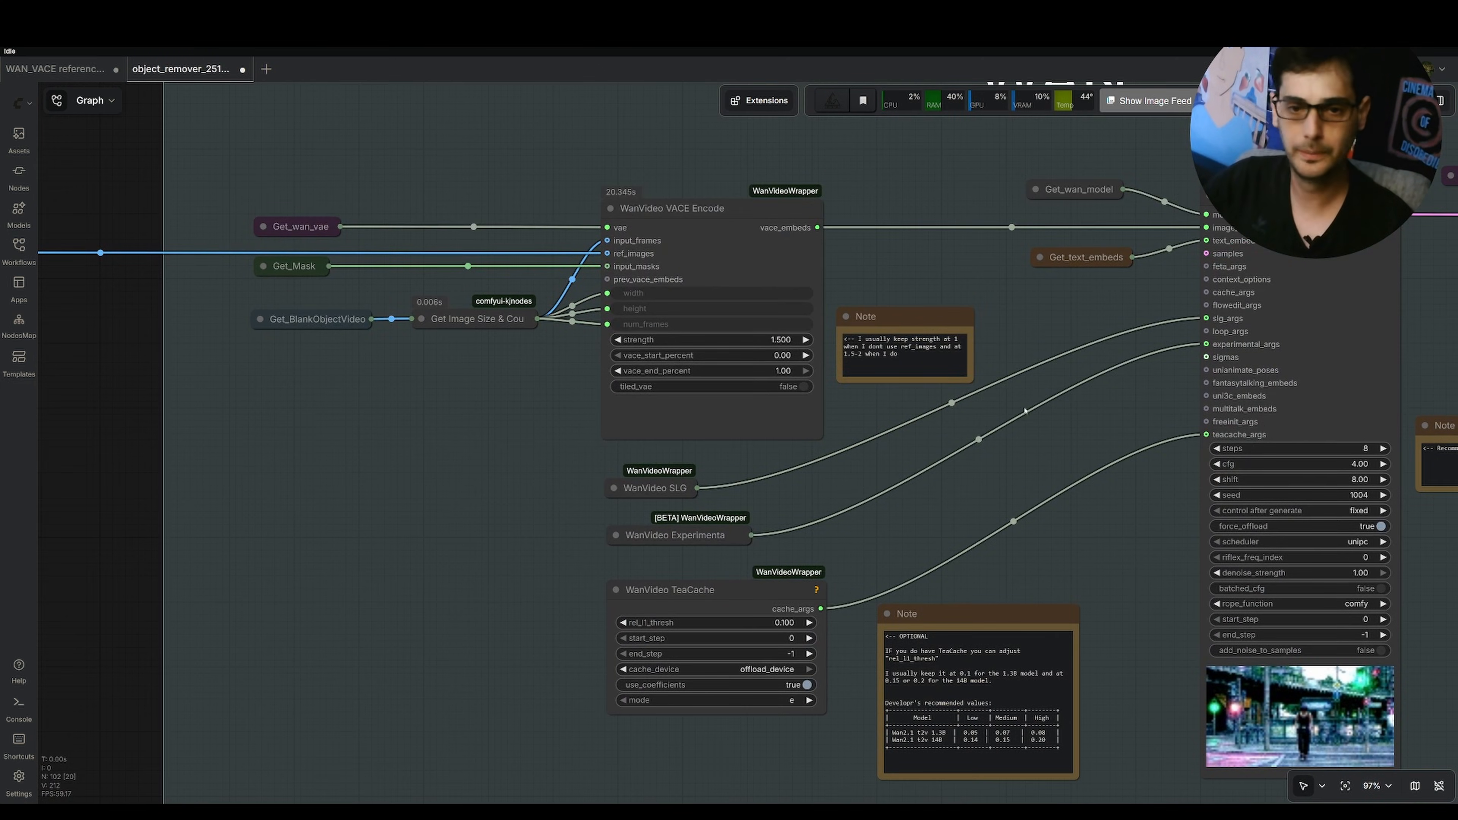
pyautogui.moveTo(1025, 293); pyautogui.dragTo(980, 681)
pyautogui.moveTo(953, 287); pyautogui.dragTo(984, 676)
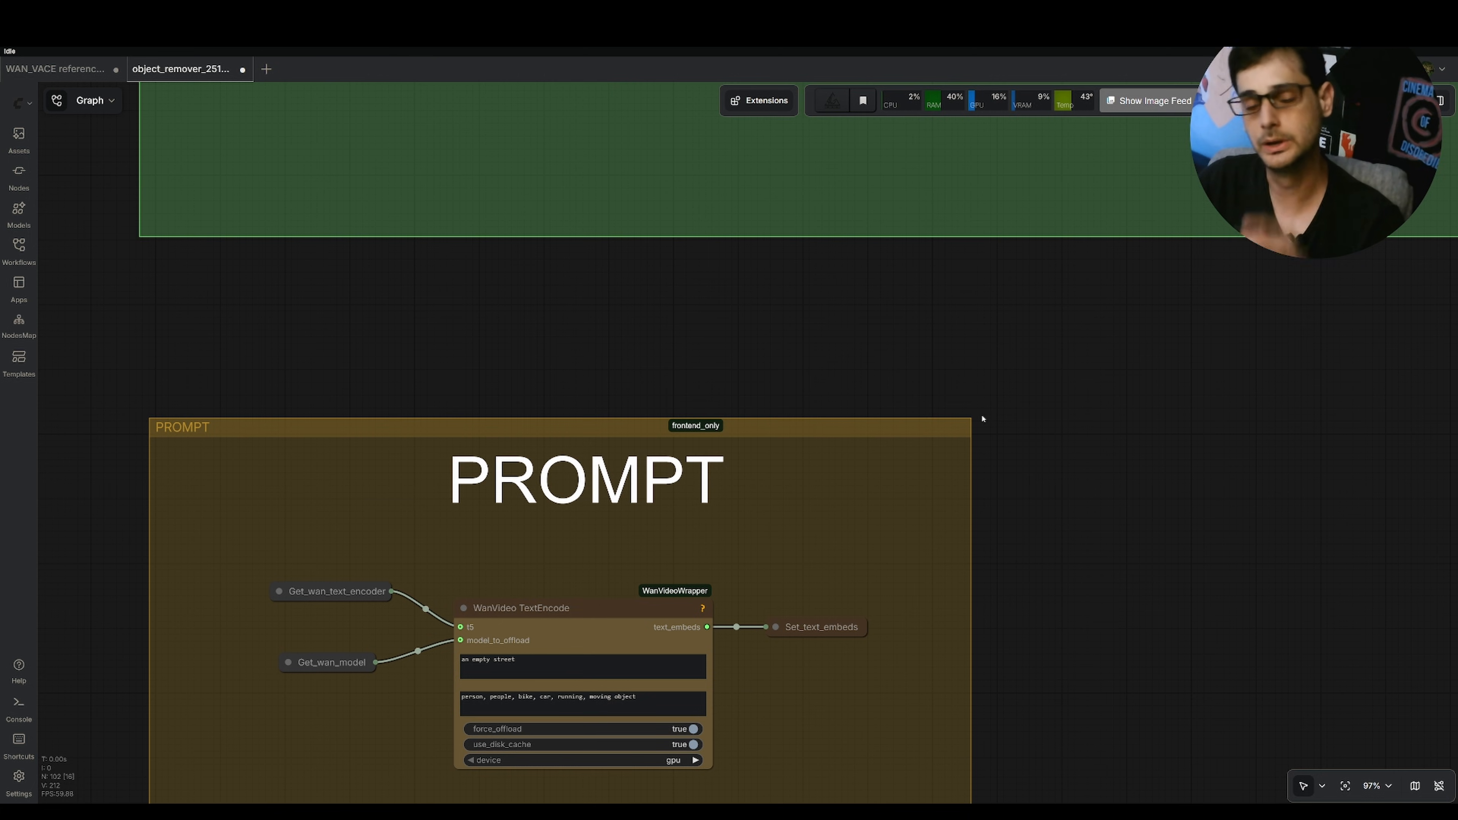
pyautogui.scroll(-7, 1209, 438)
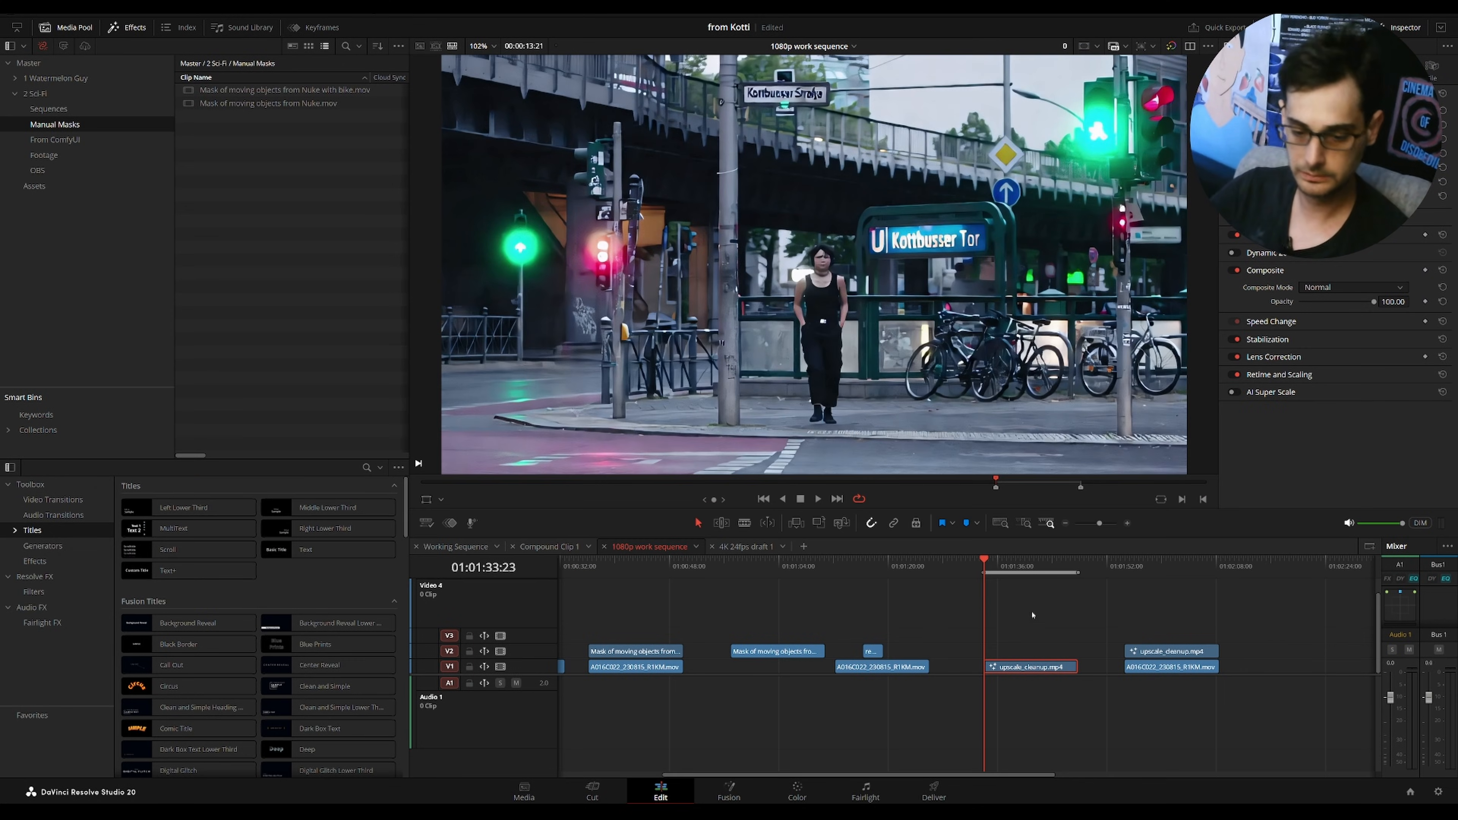
# - In DaVinci Resolve, watch the upscale_cleanup.mp4 clip full screen and scrub the 1080p work sequence timeline
pyautogui.hotkey('ctrl', 'f')
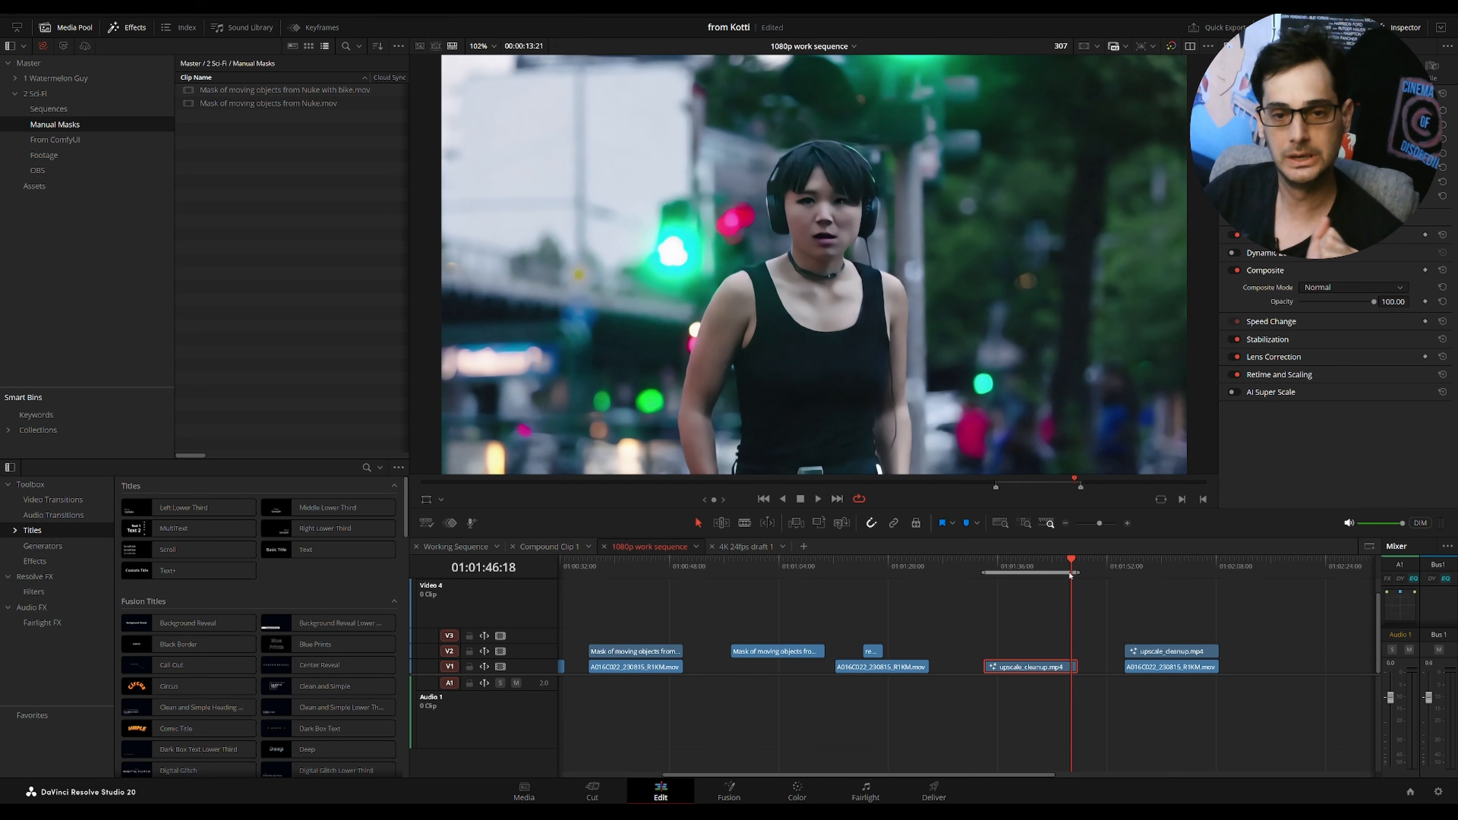
pyautogui.moveTo(834, 563); pyautogui.dragTo(683, 592)
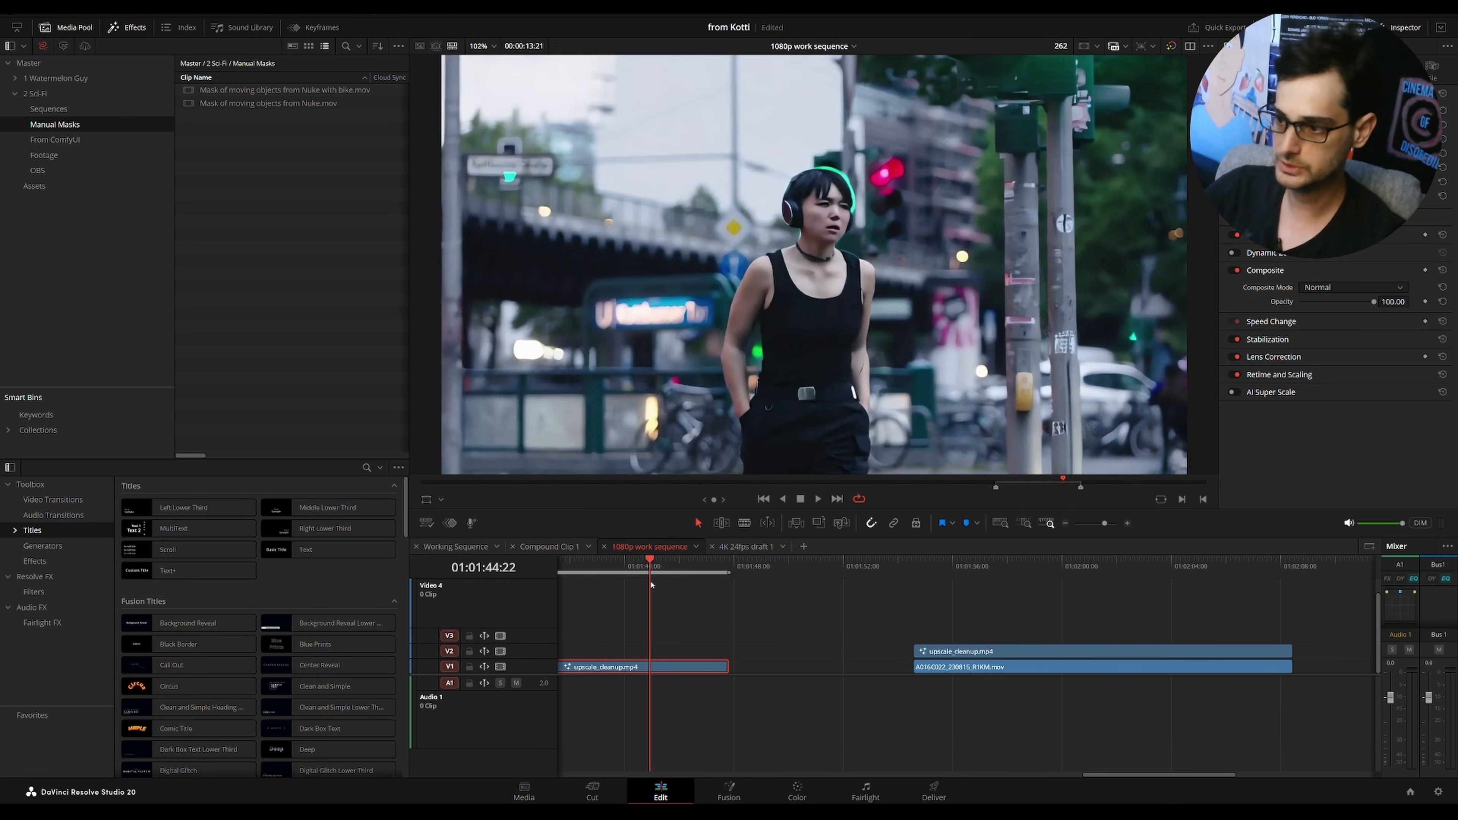
# - Inspect the masked bike area of the stacked upscale_cleanup.mp4 clip and its blurred mask edges around frame 126 in its Fusion composition
pyautogui.keyDown('alt'); pyautogui.scroll(-2, 693, 595); pyautogui.keyUp('alt')
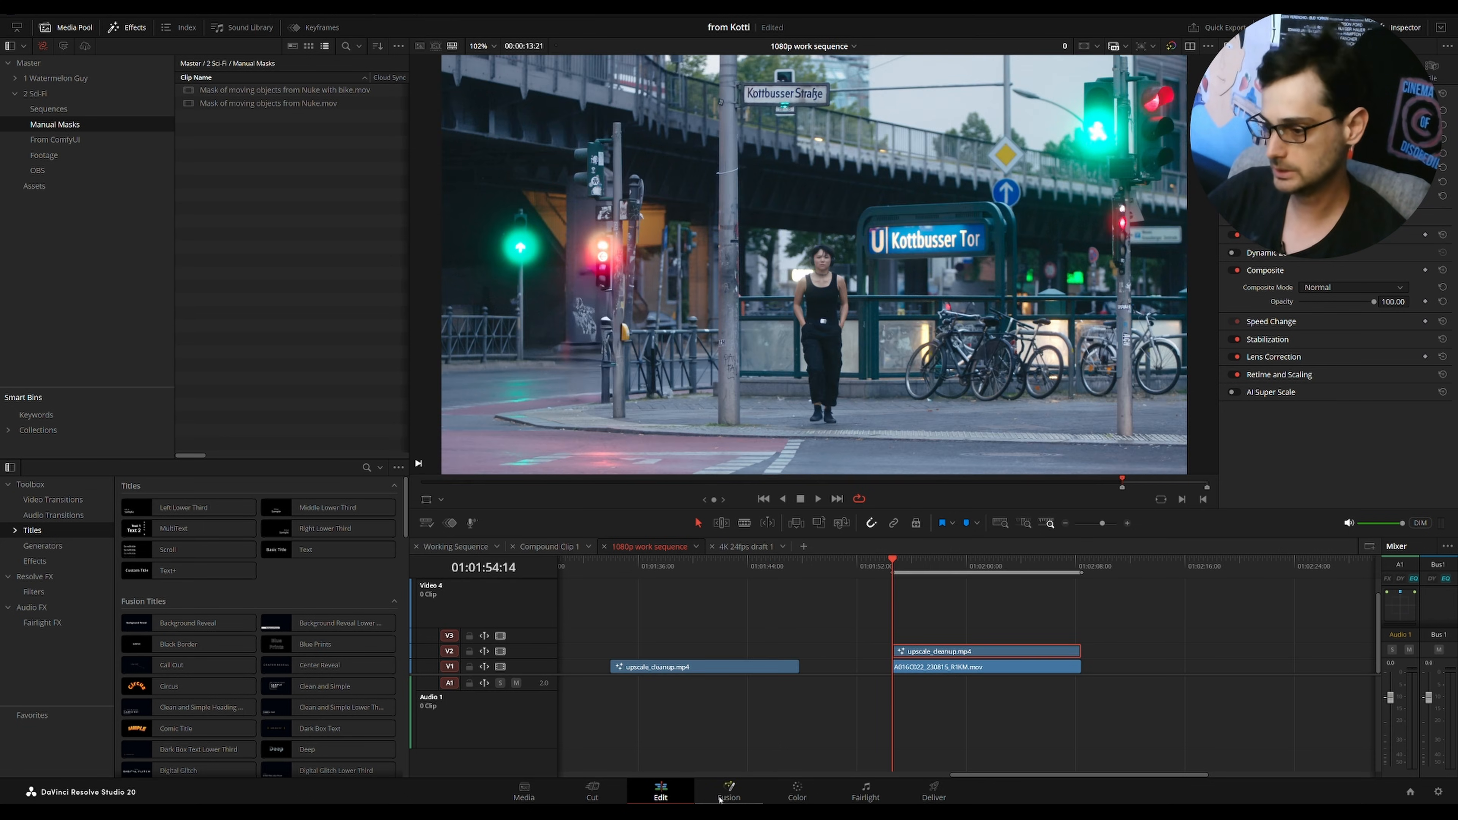
pyautogui.click(724, 795)
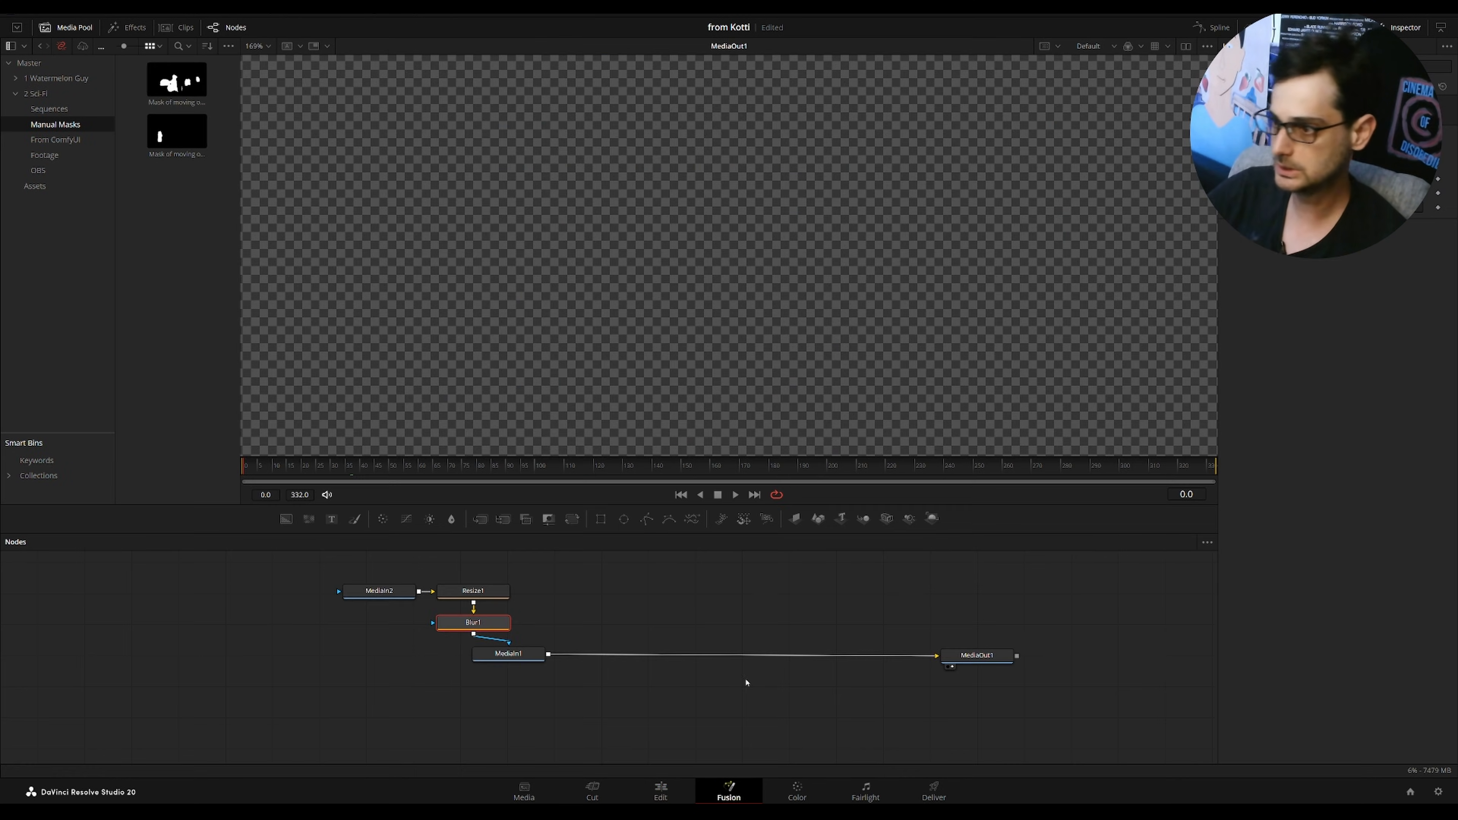
pyautogui.moveTo(427, 600); pyautogui.dragTo(524, 617, button='middle')
pyautogui.click(579, 471)
pyautogui.press('space')
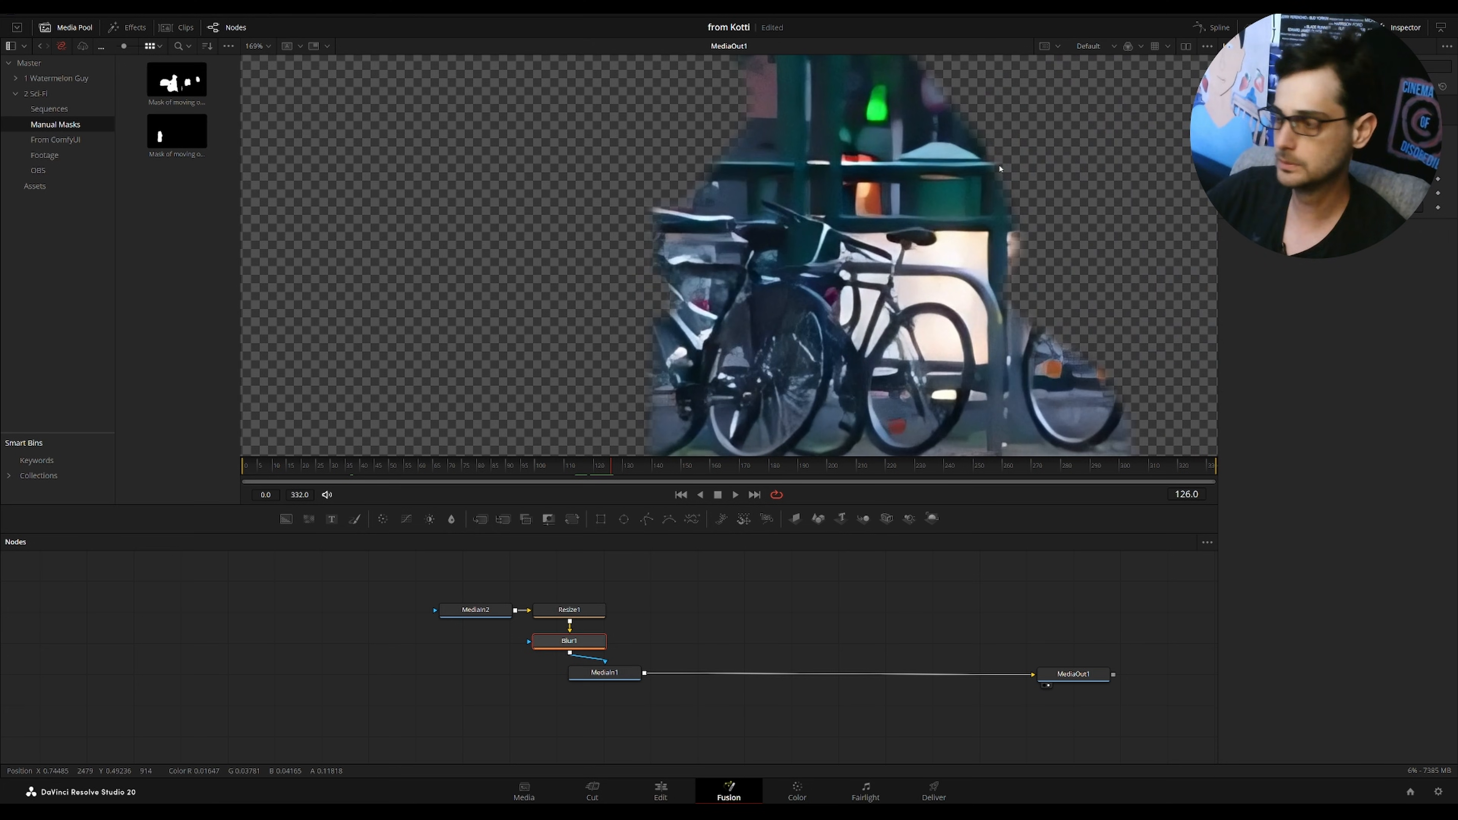
pyautogui.moveTo(1012, 137); pyautogui.dragTo(912, 195, button='middle')
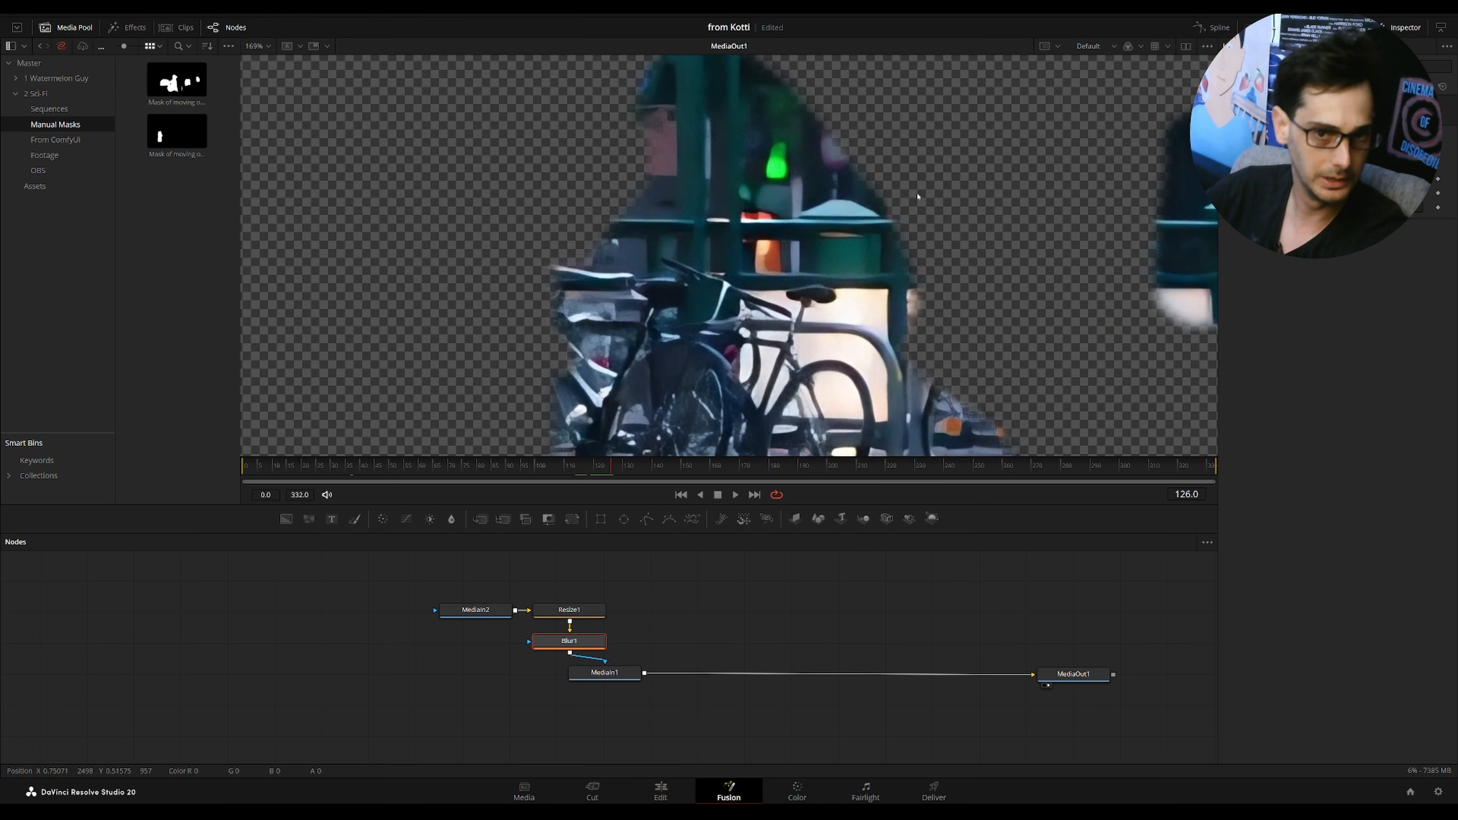
# - Return to the 1080p work sequence and view the cleanup patches composited over the original footage full screen
pyautogui.hotkey('shift', '4')
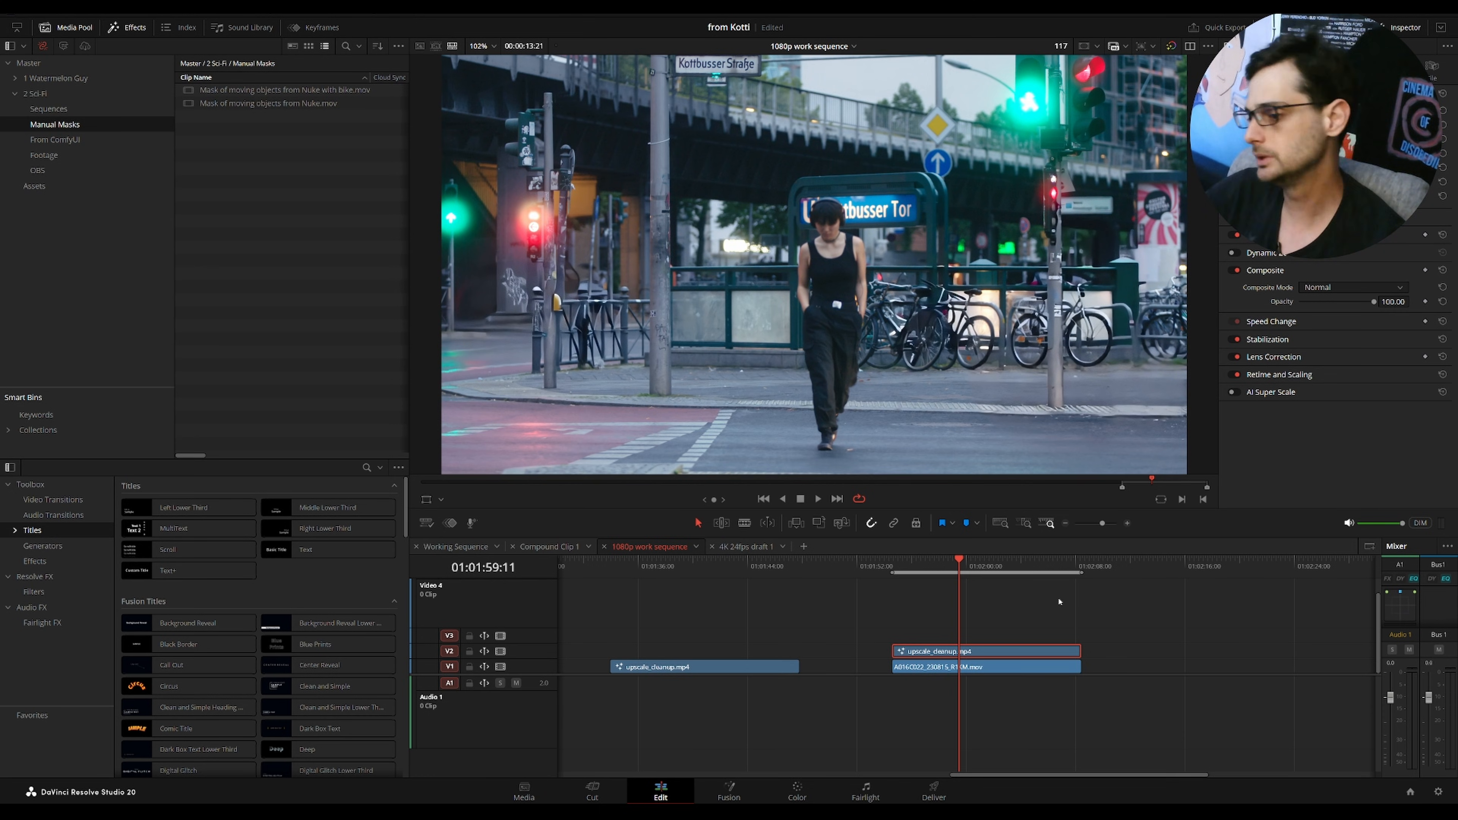
pyautogui.press('p')
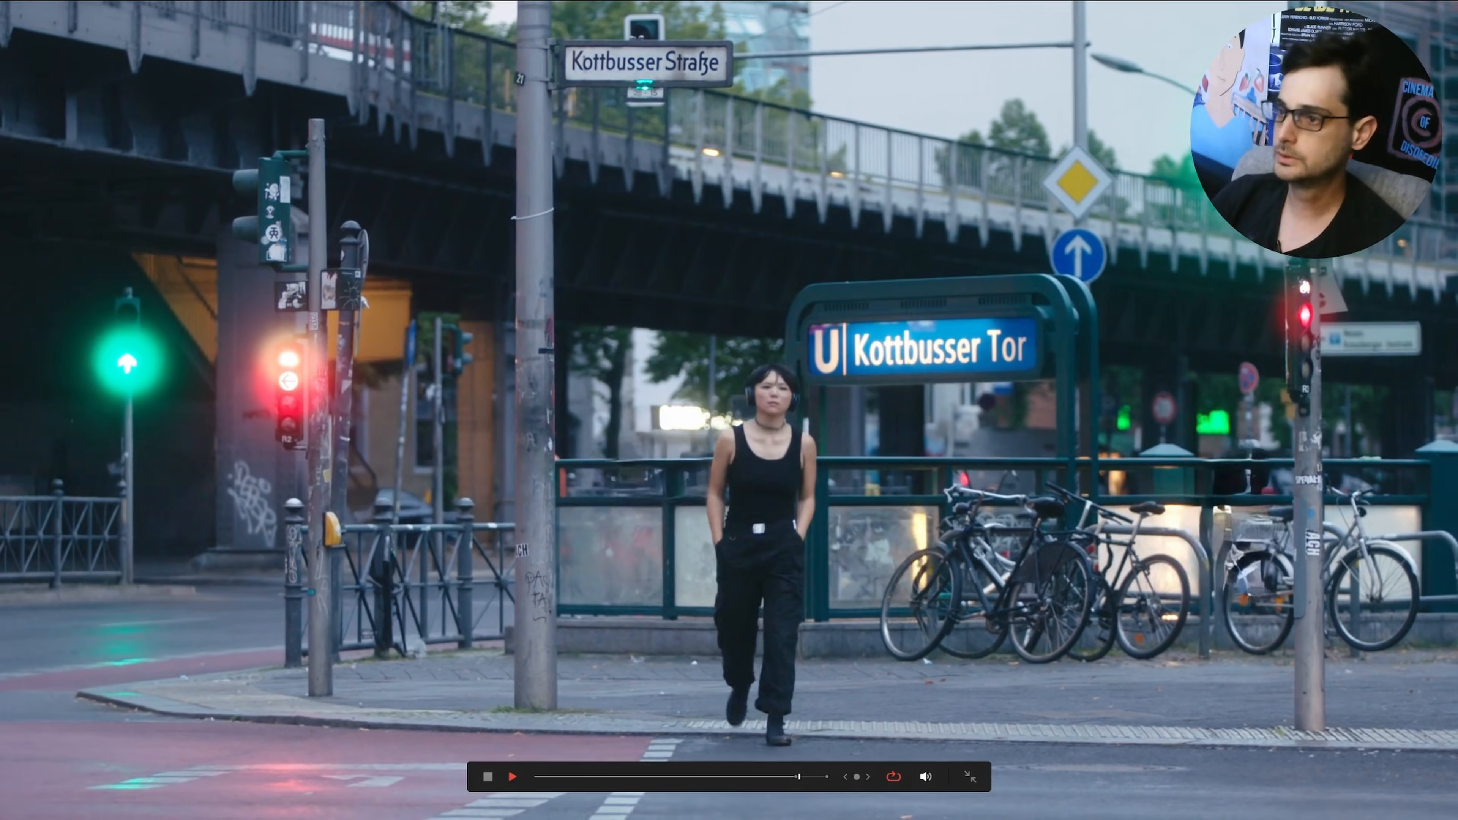